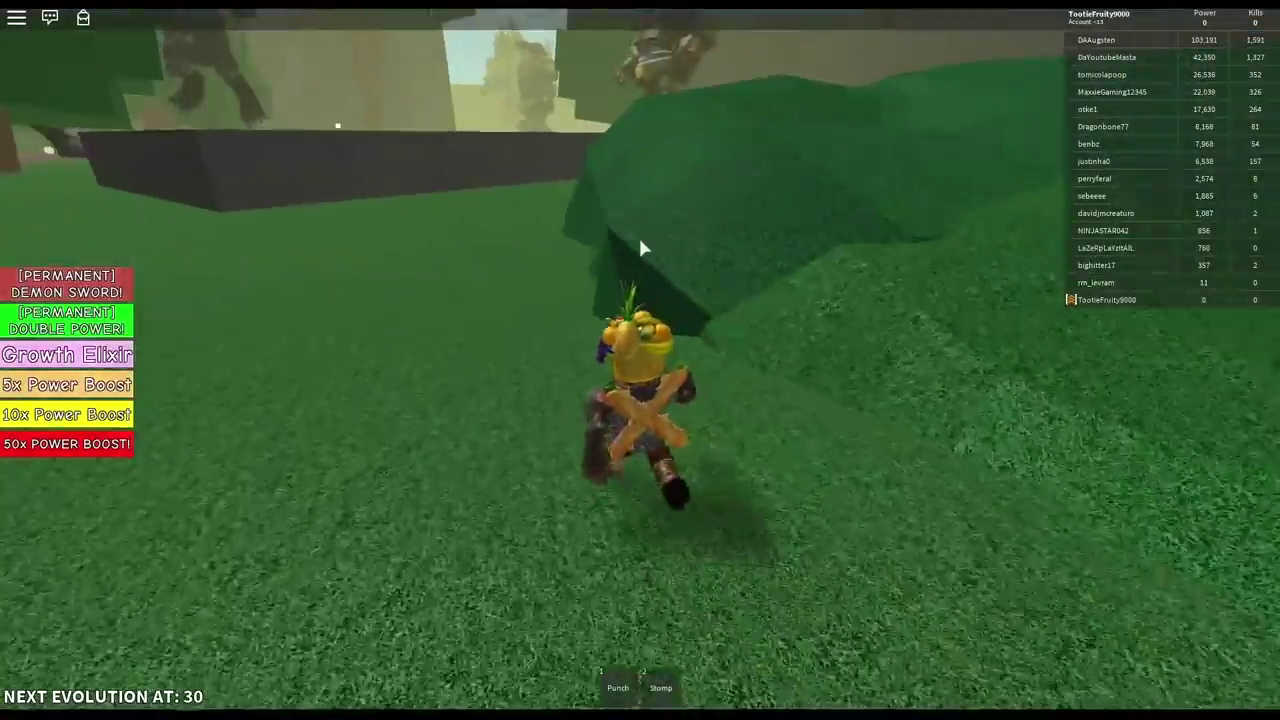
Swap between Punch (1) and Stomp (2), then land a ground stomp
key(1)
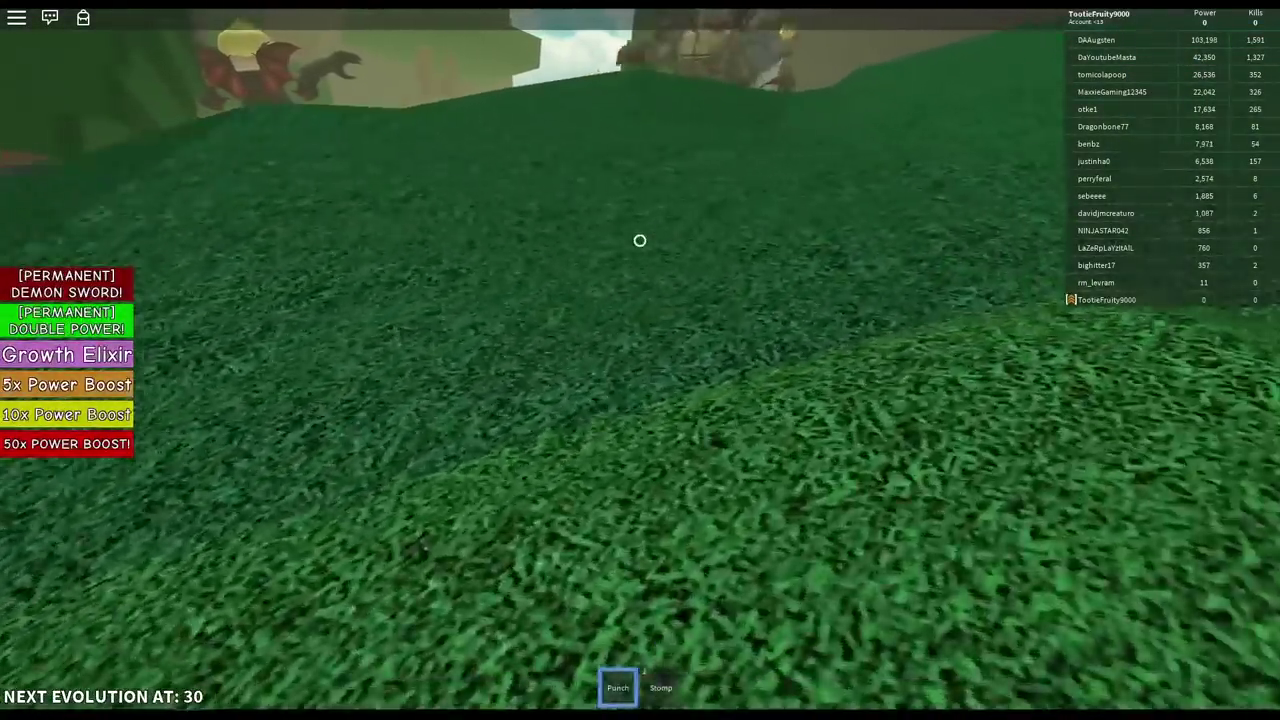
key(2)
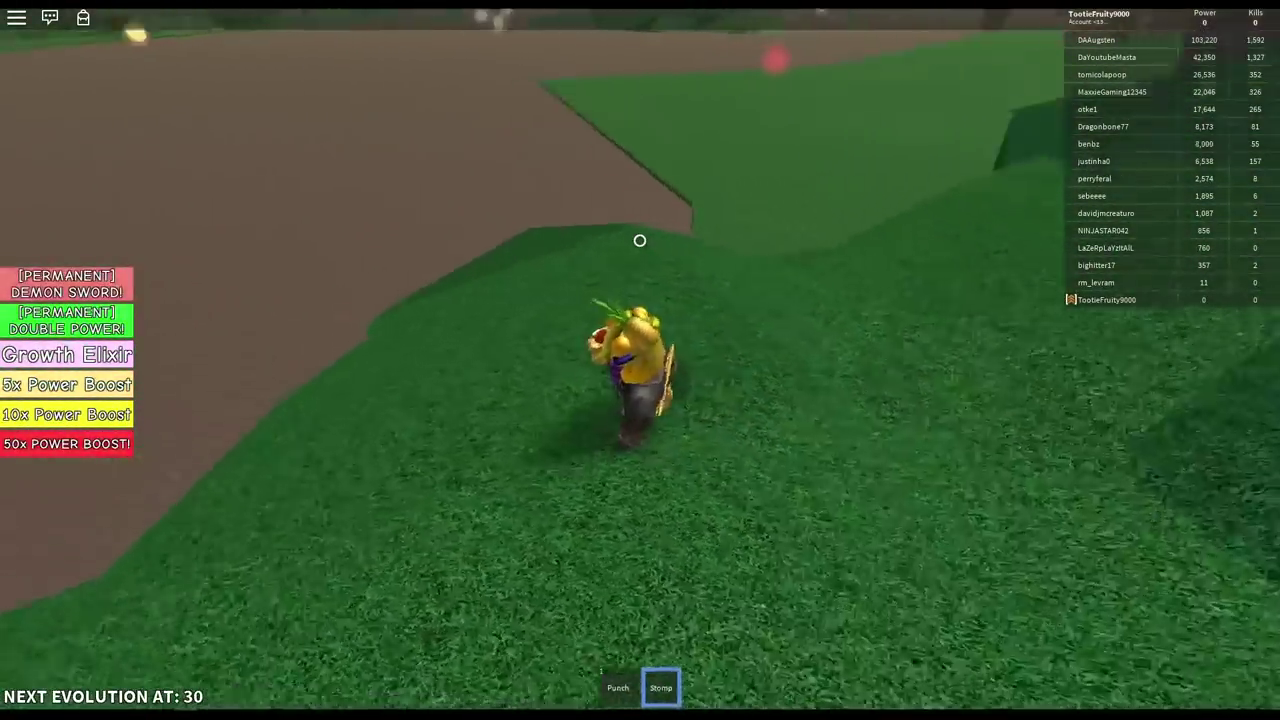
click(640, 240)
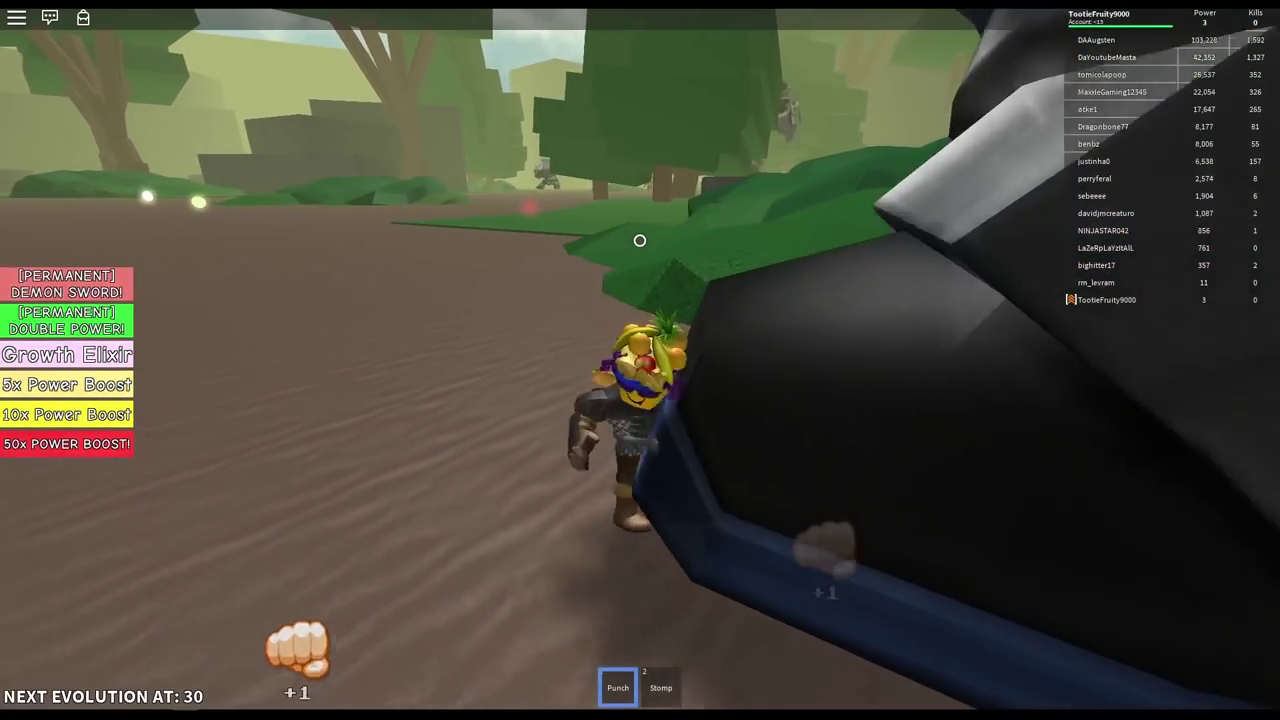
Punch the giant's boot repeatedly, recovering from knockdowns, to raise power from 2 to 24
click(640, 240)
click(640, 240)
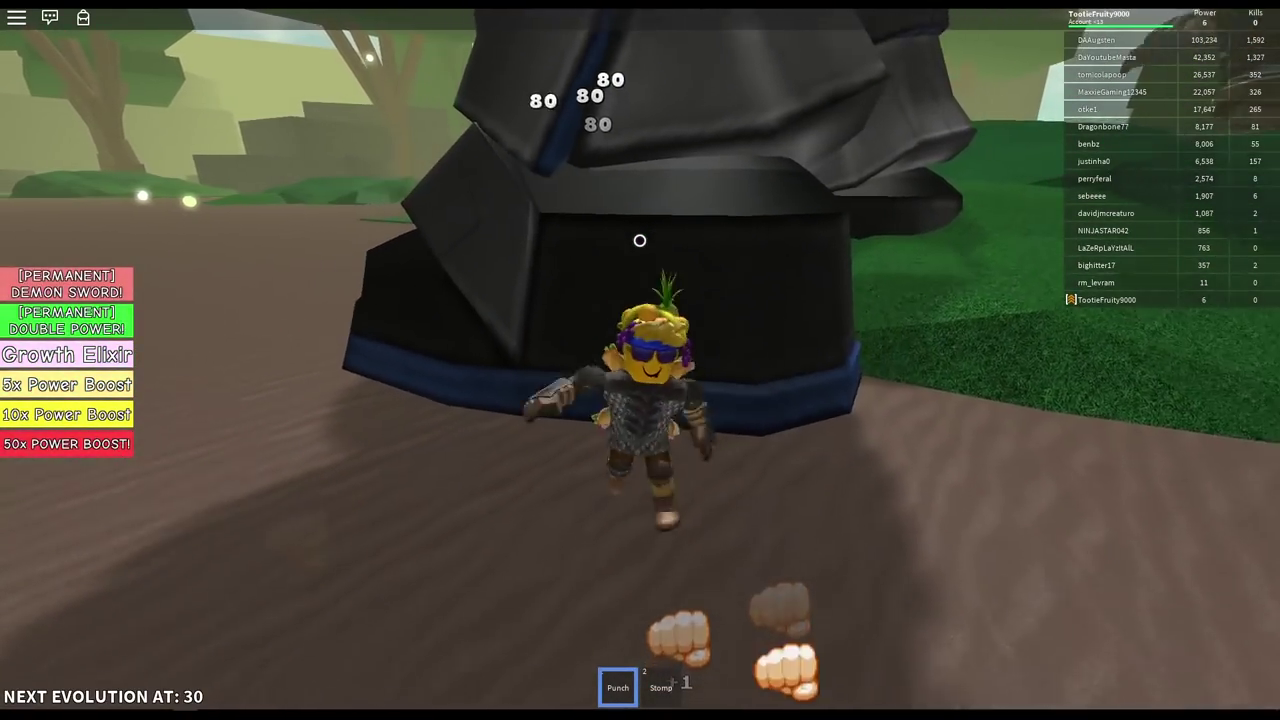
click(640, 240)
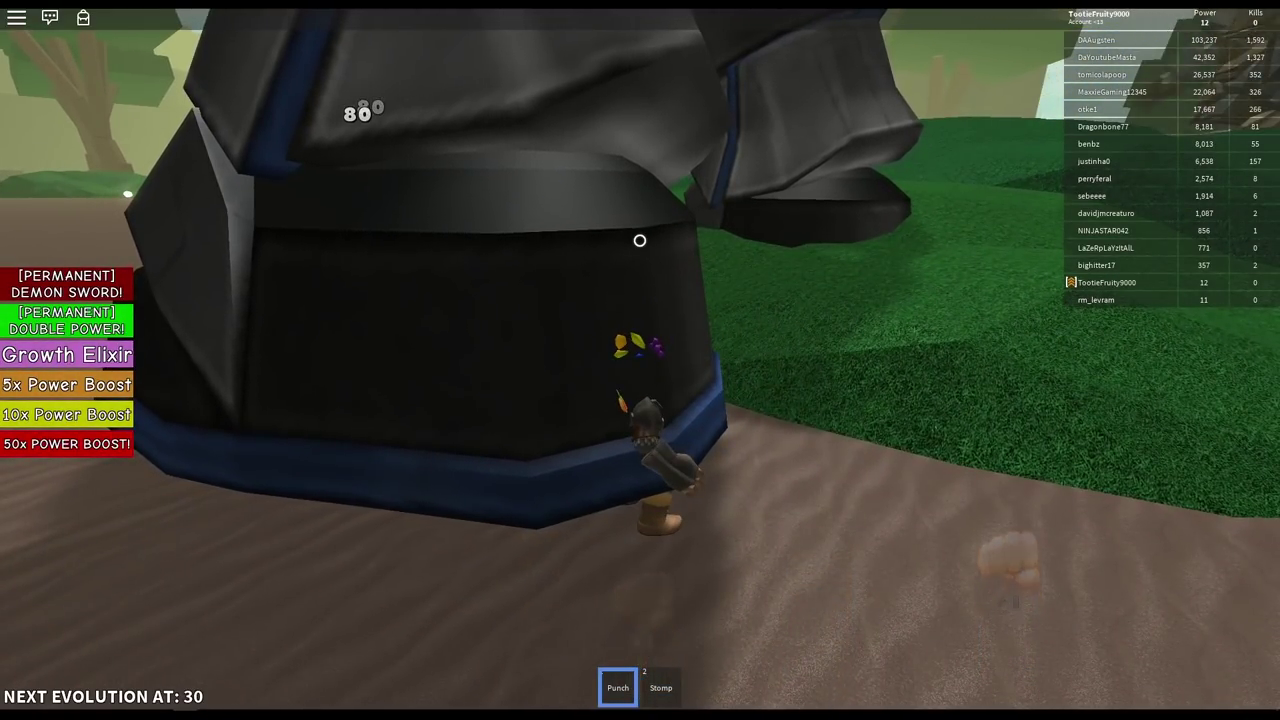
click(640, 240)
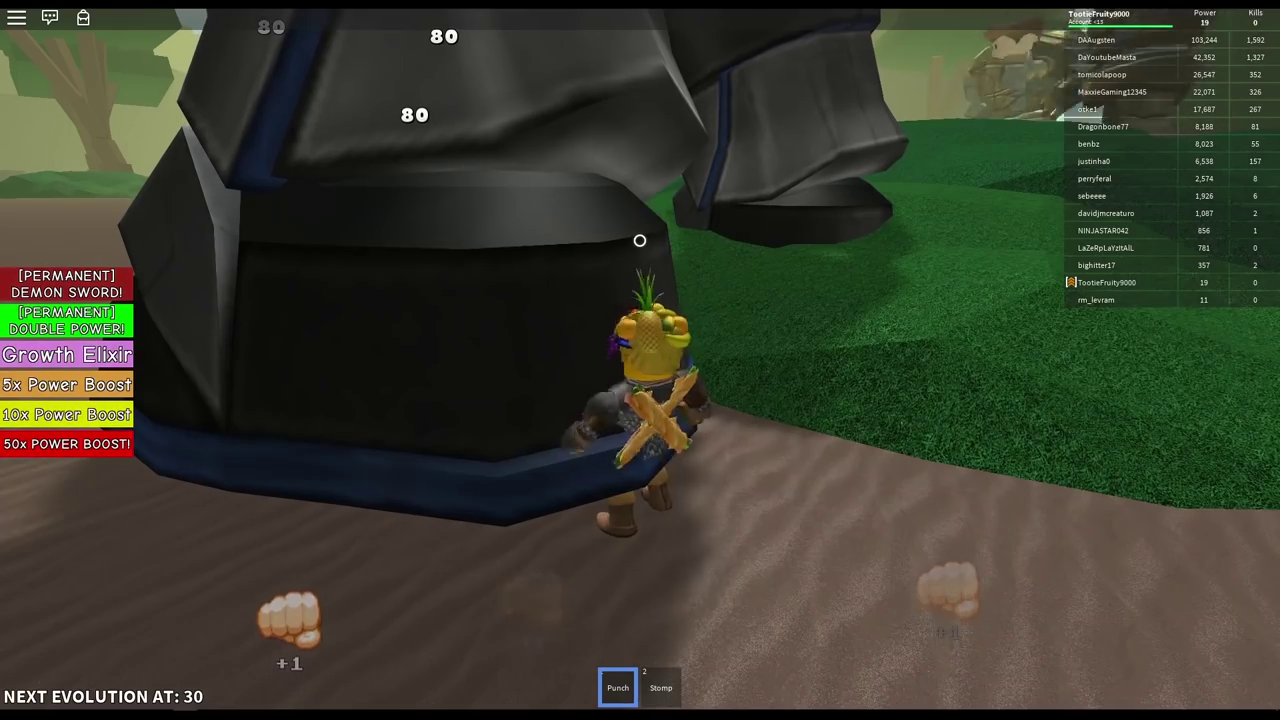
click(640, 240)
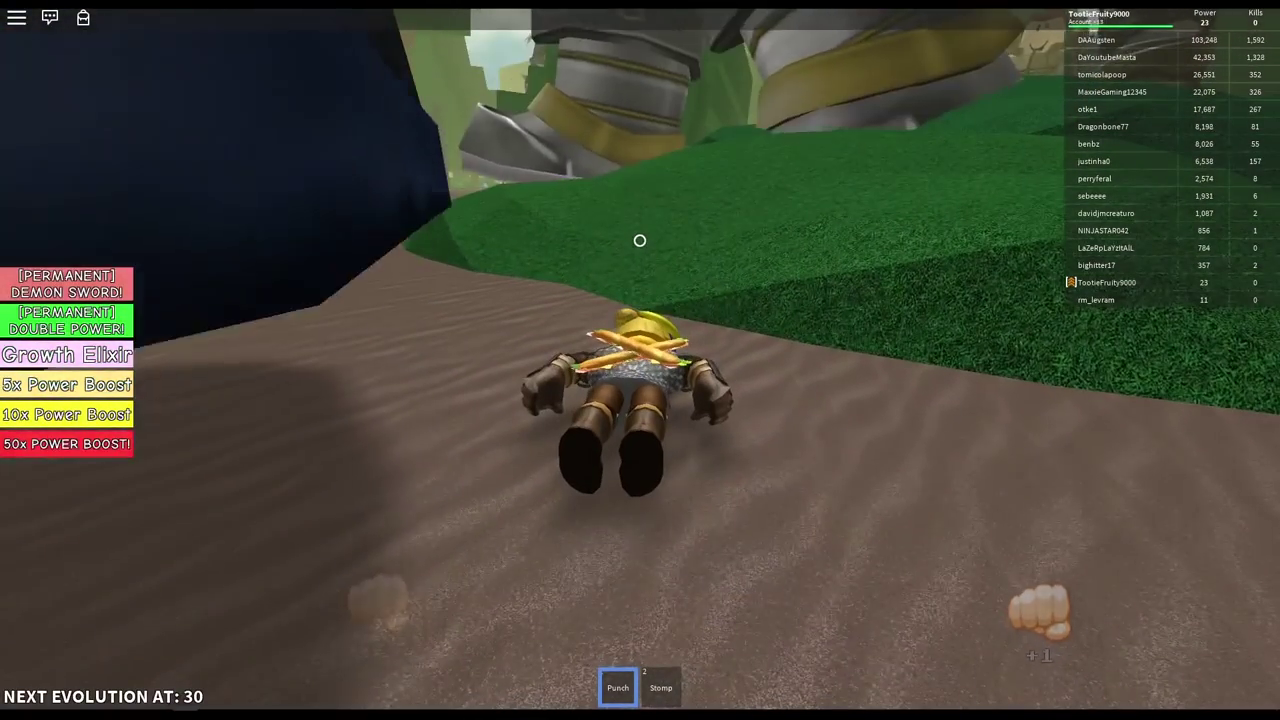
drag(640, 240, 640, 240)
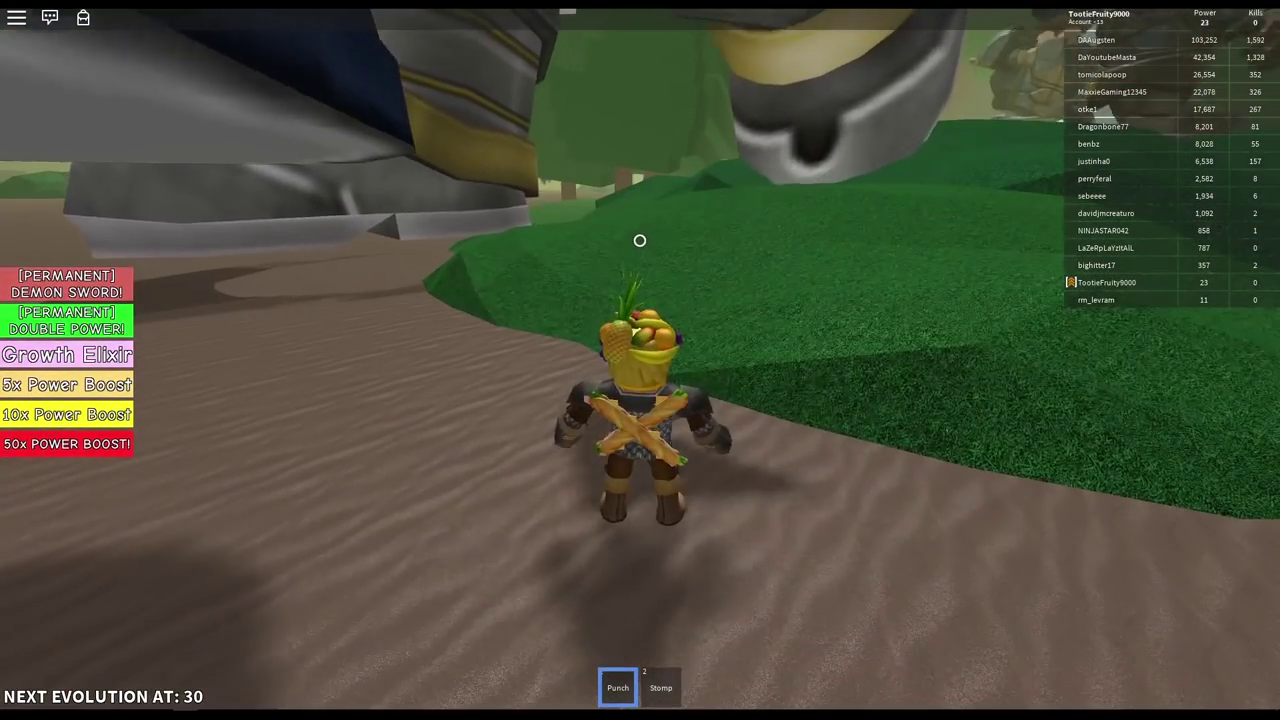
key(w)
click(640, 240)
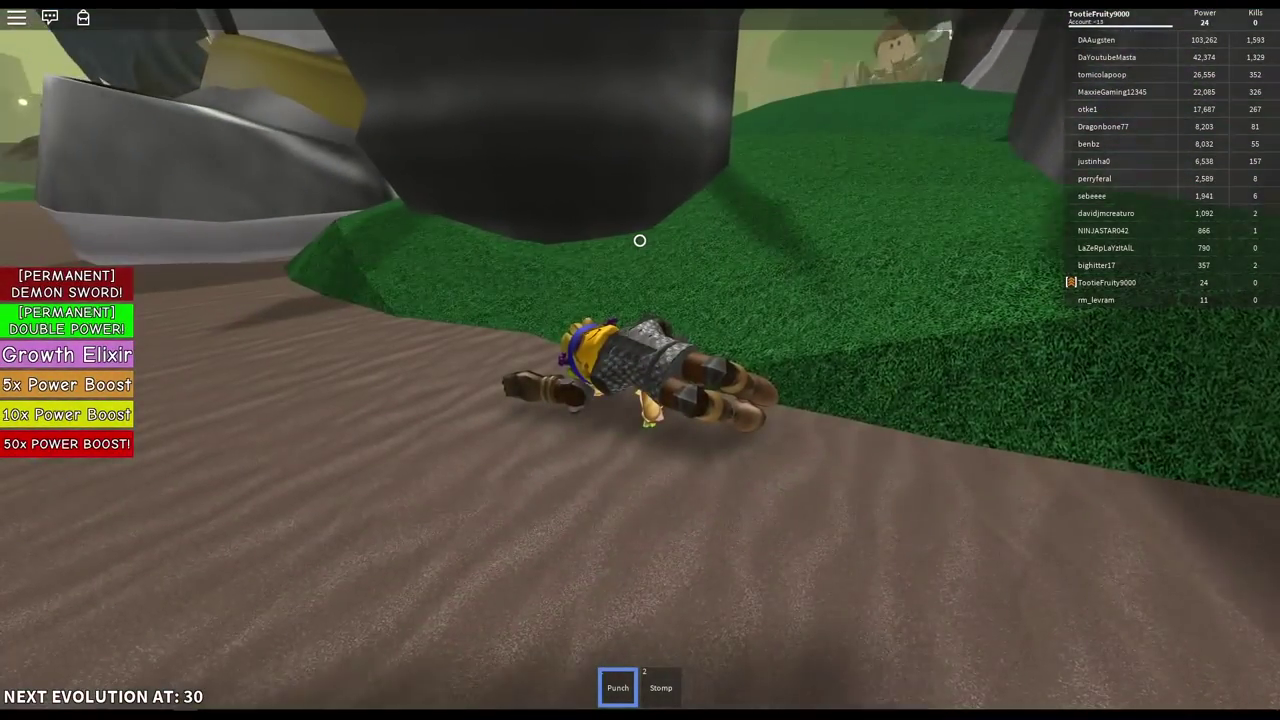
drag(640, 240, 640, 240)
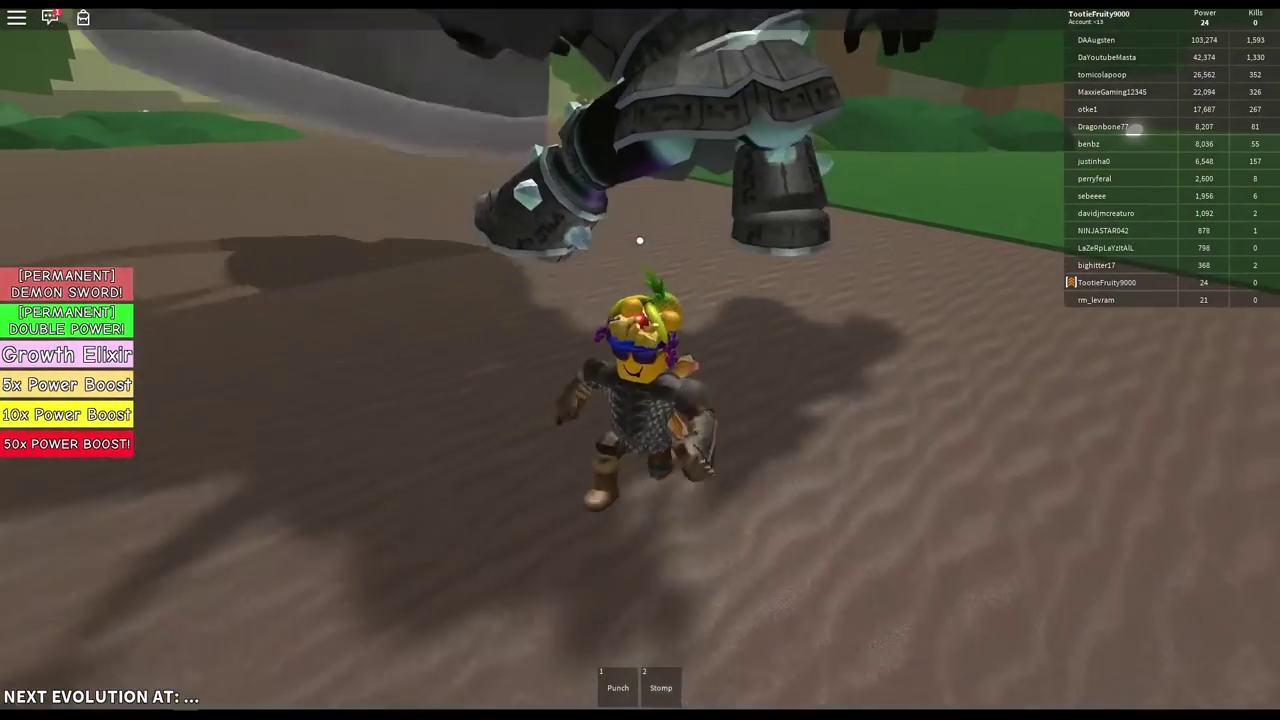
Punch for power, then run past the giant boots to the grass edge and punch again
key(1)
click(640, 240)
click(640, 240)
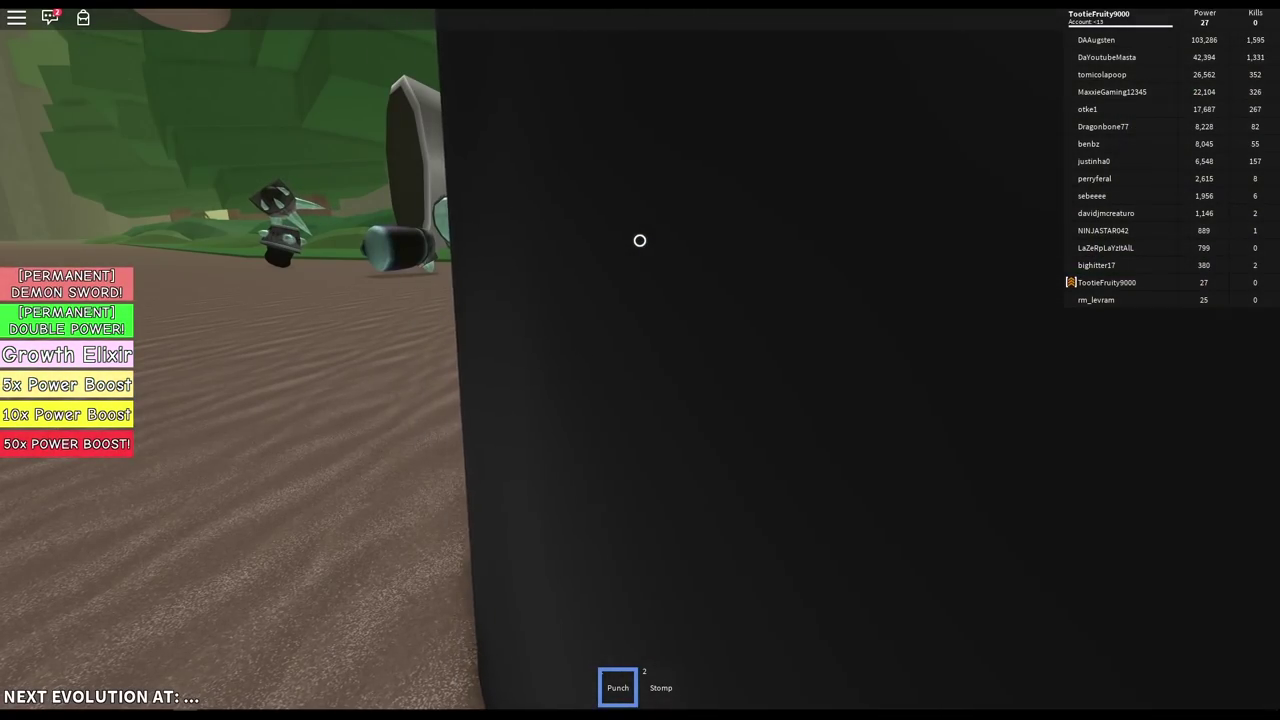
key(w)
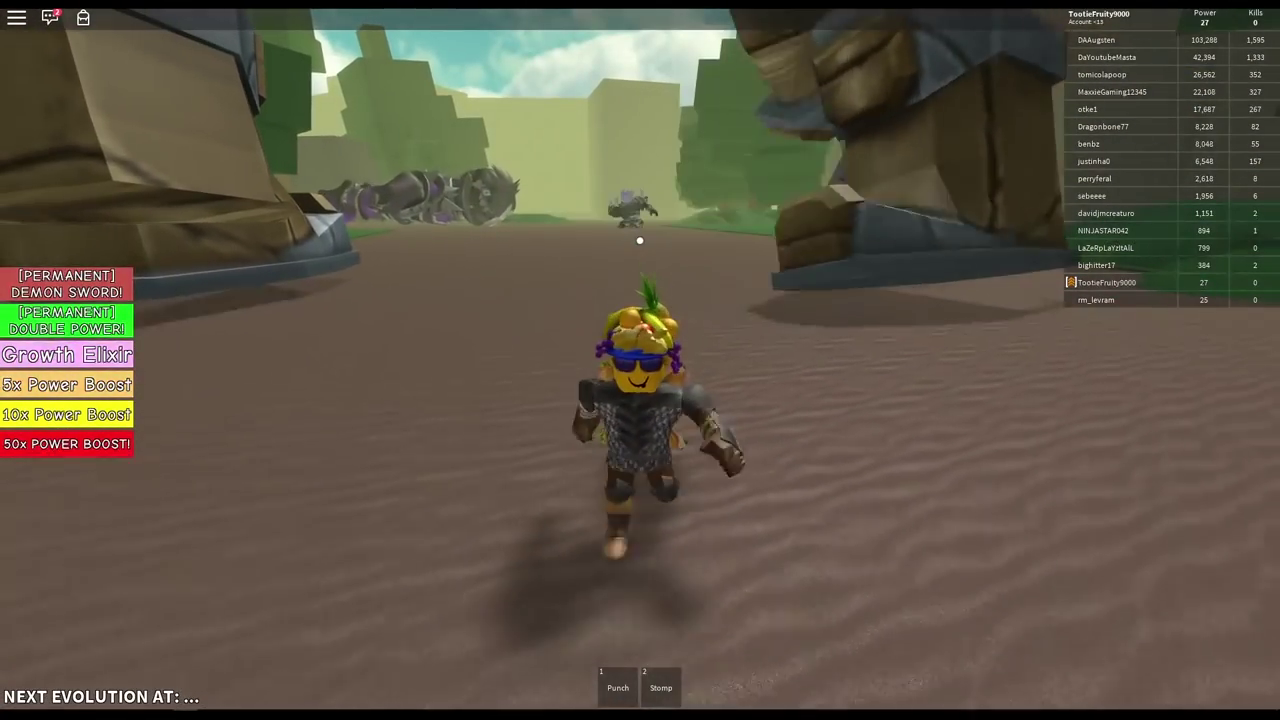
key(w)
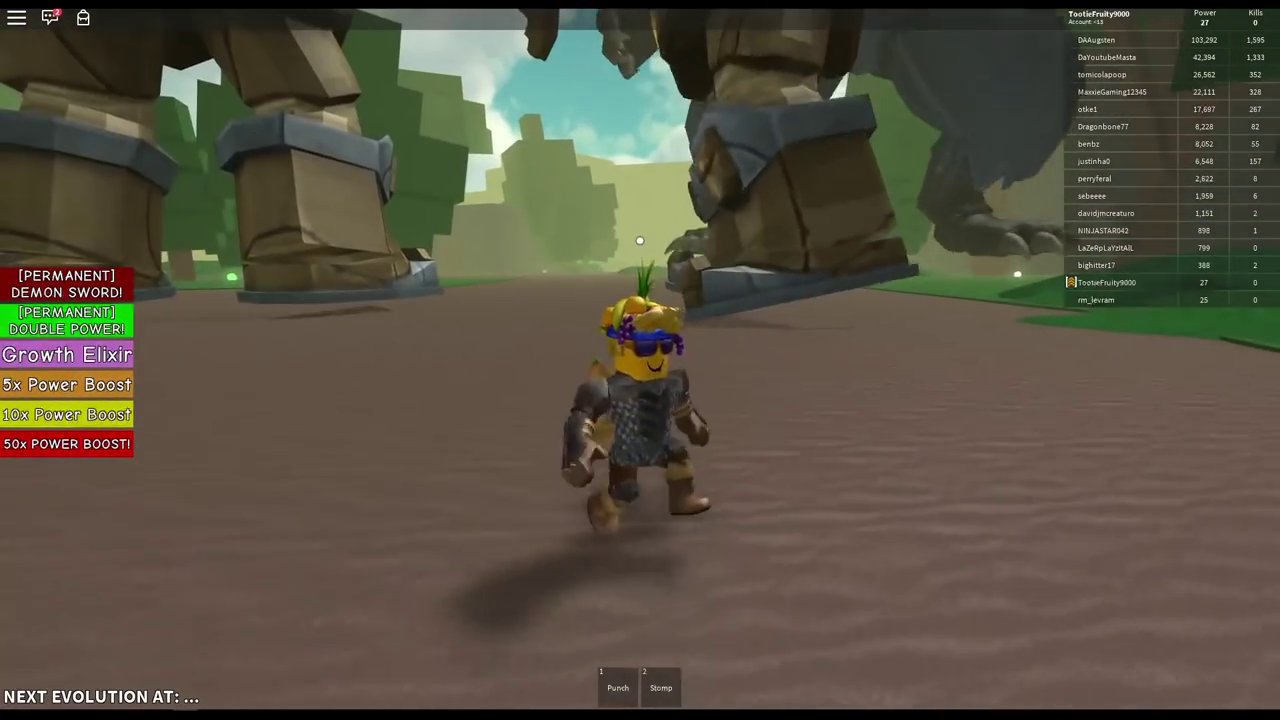
key(w)
key(1)
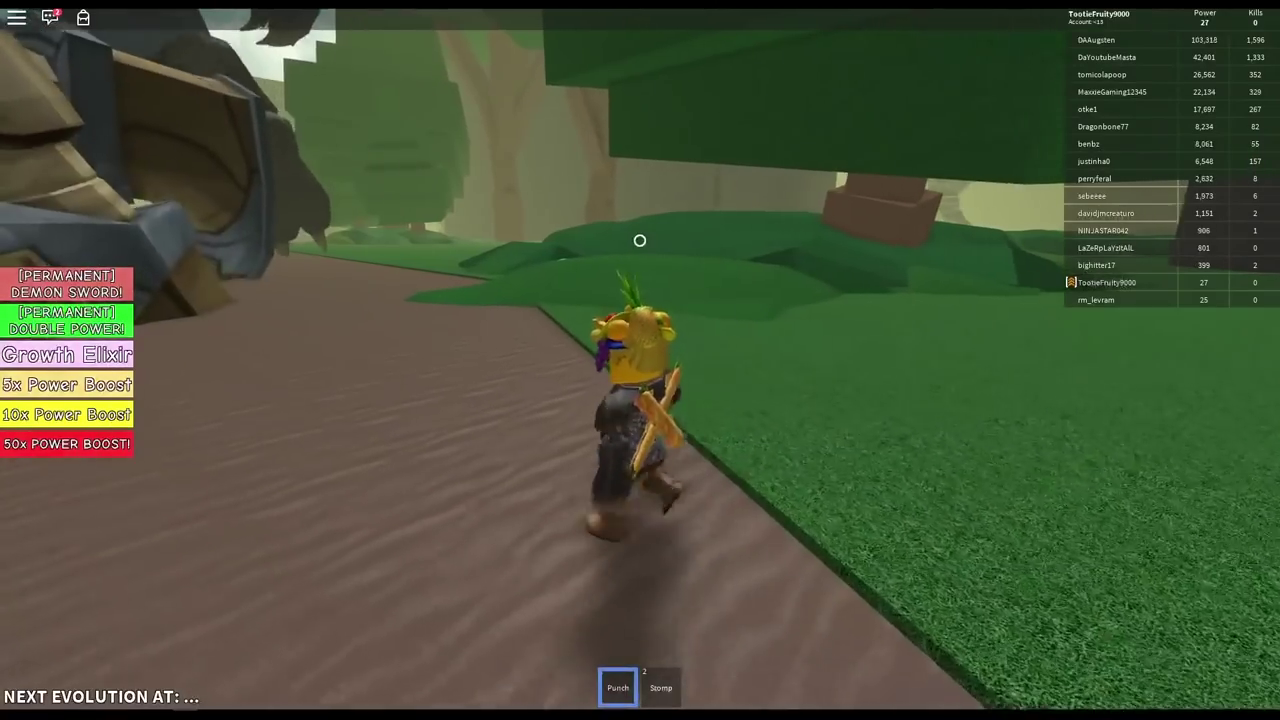
click(640, 240)
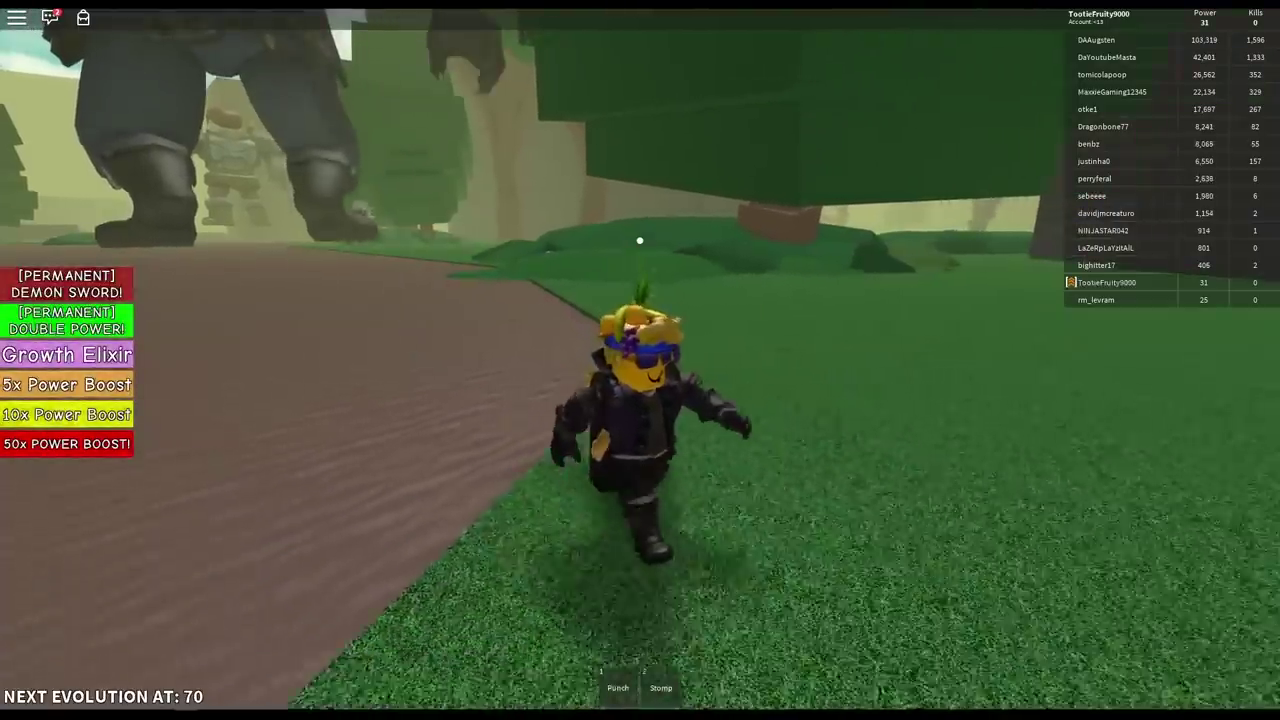
Keep running, alternating a punch with two ground stomps
key(w)
key(1)
click(640, 240)
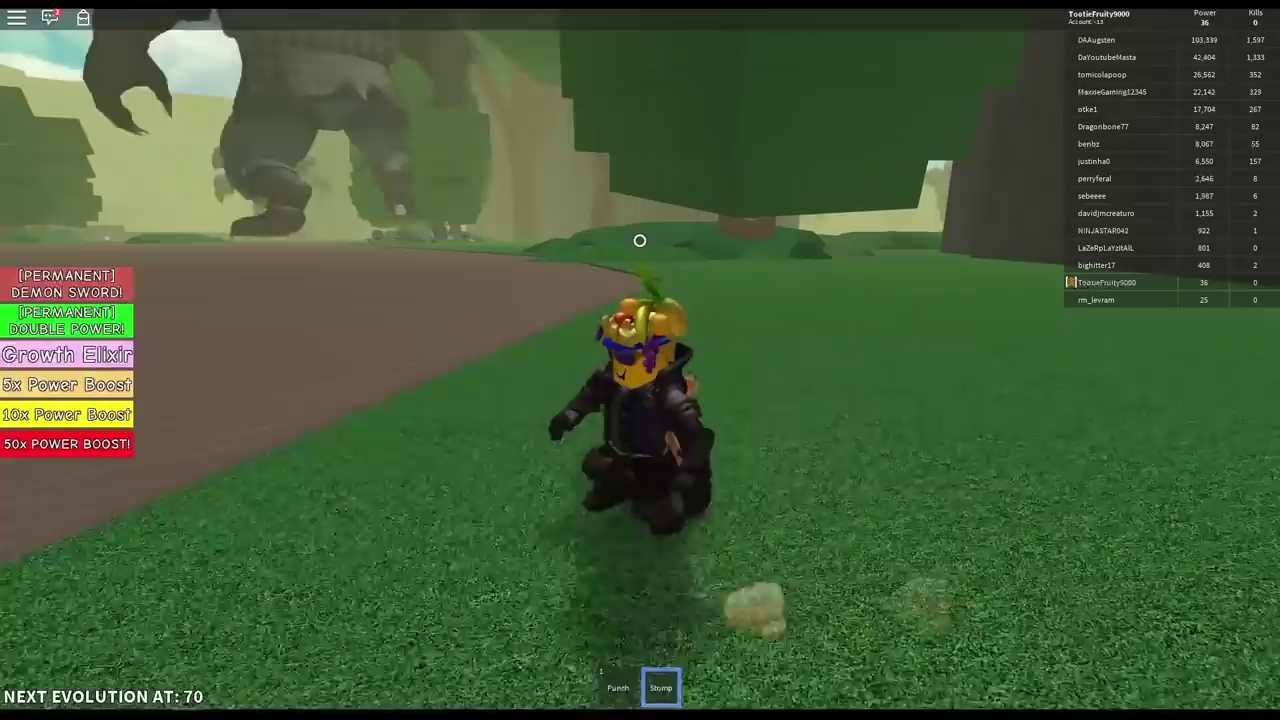
click(640, 240)
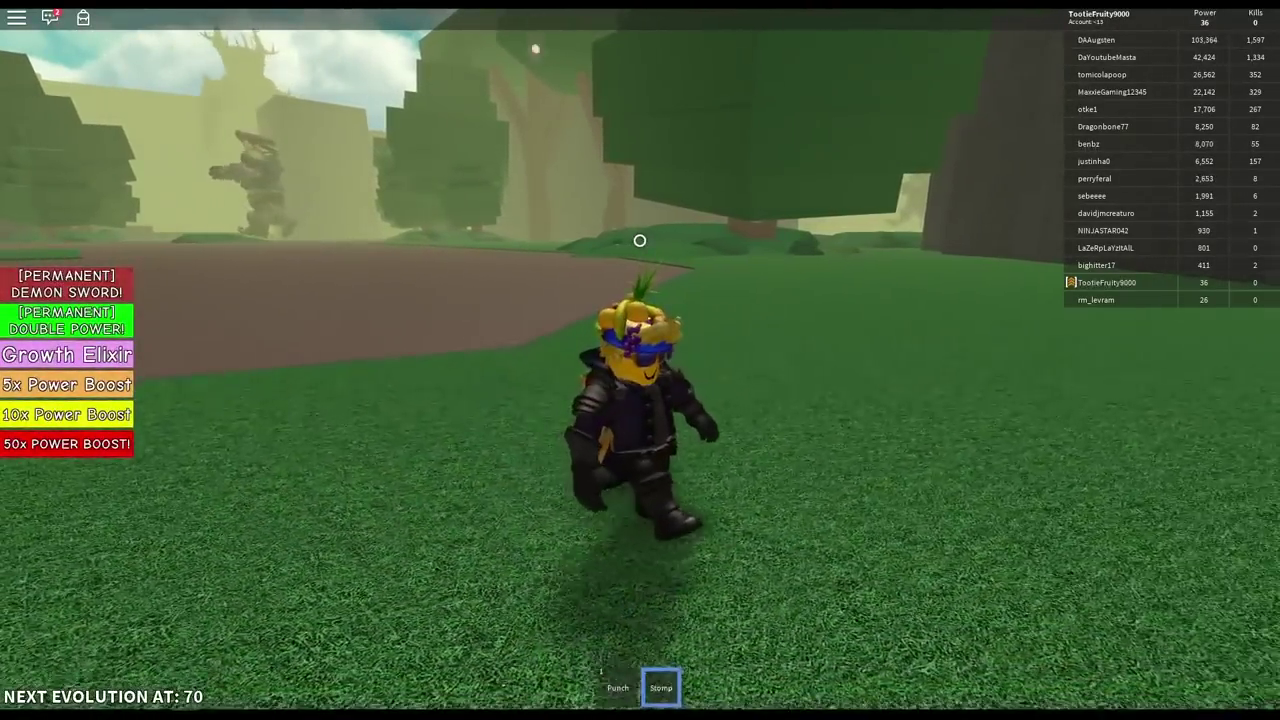
click(640, 240)
Punch rapidly while running across the field until evolving at 71 power
key(1)
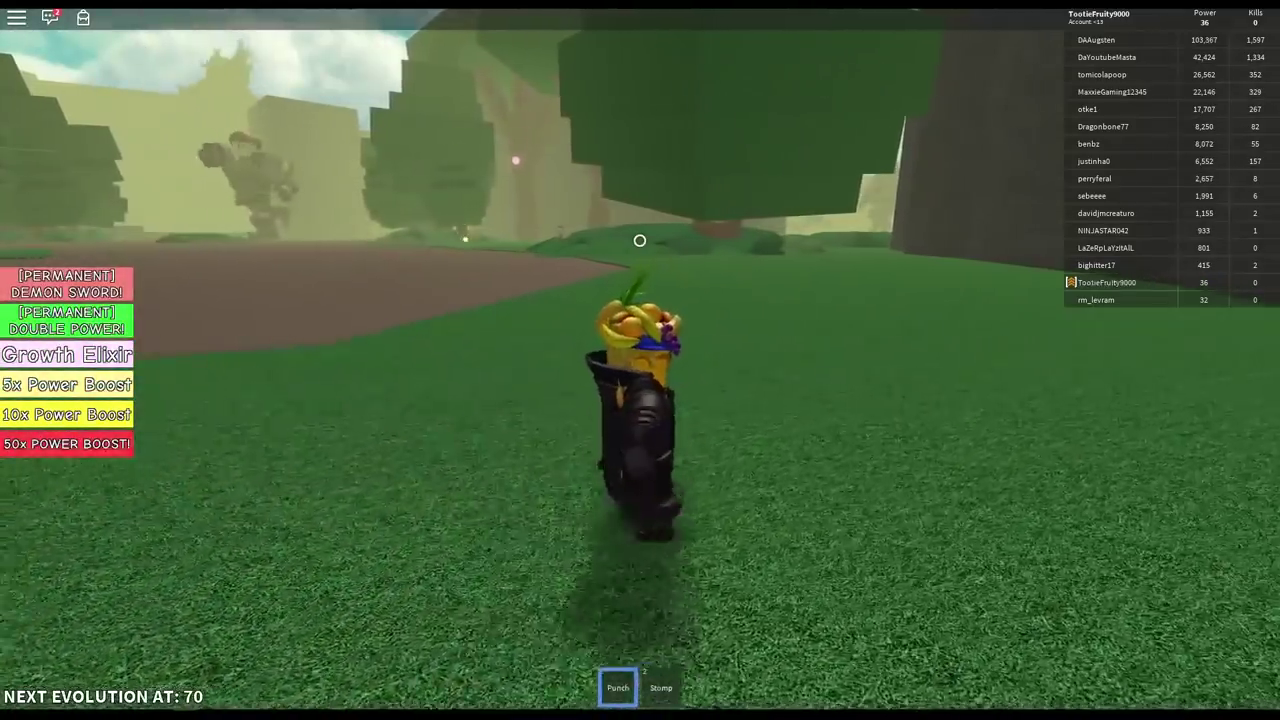
key(w)
click(640, 240)
click(640, 240)
key(w)
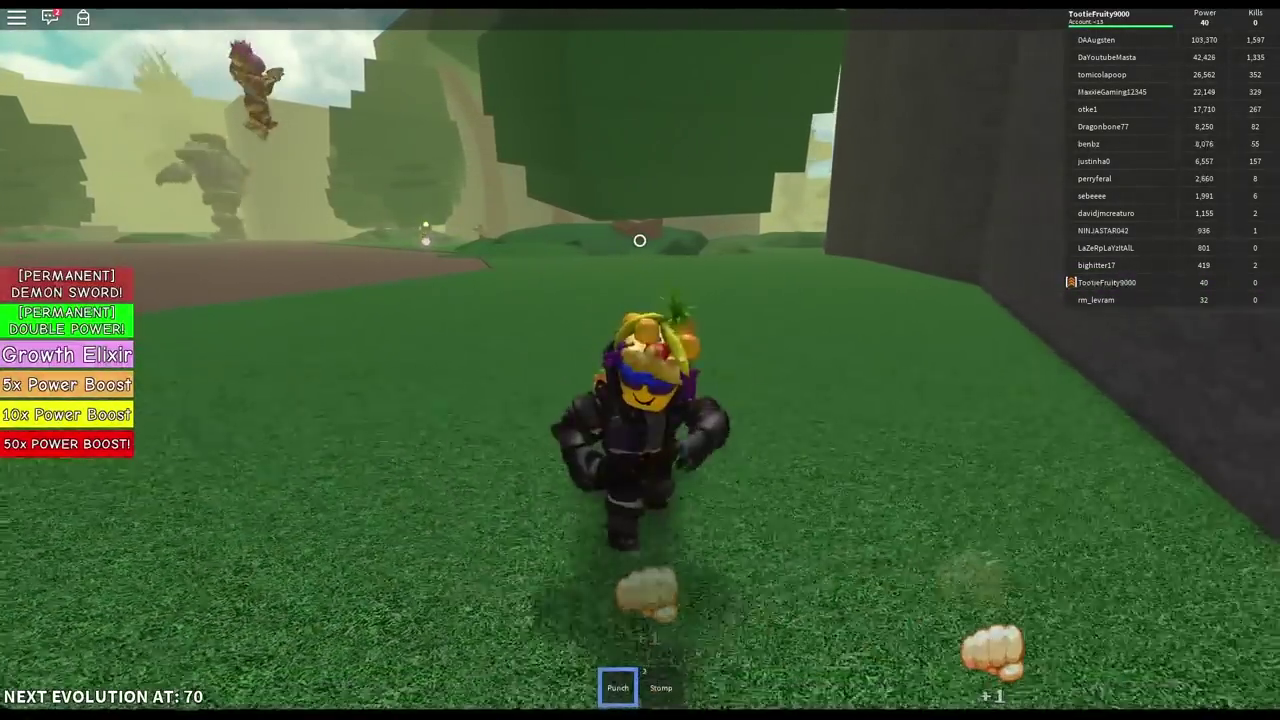
click(640, 240)
click(640, 240)
key(w)
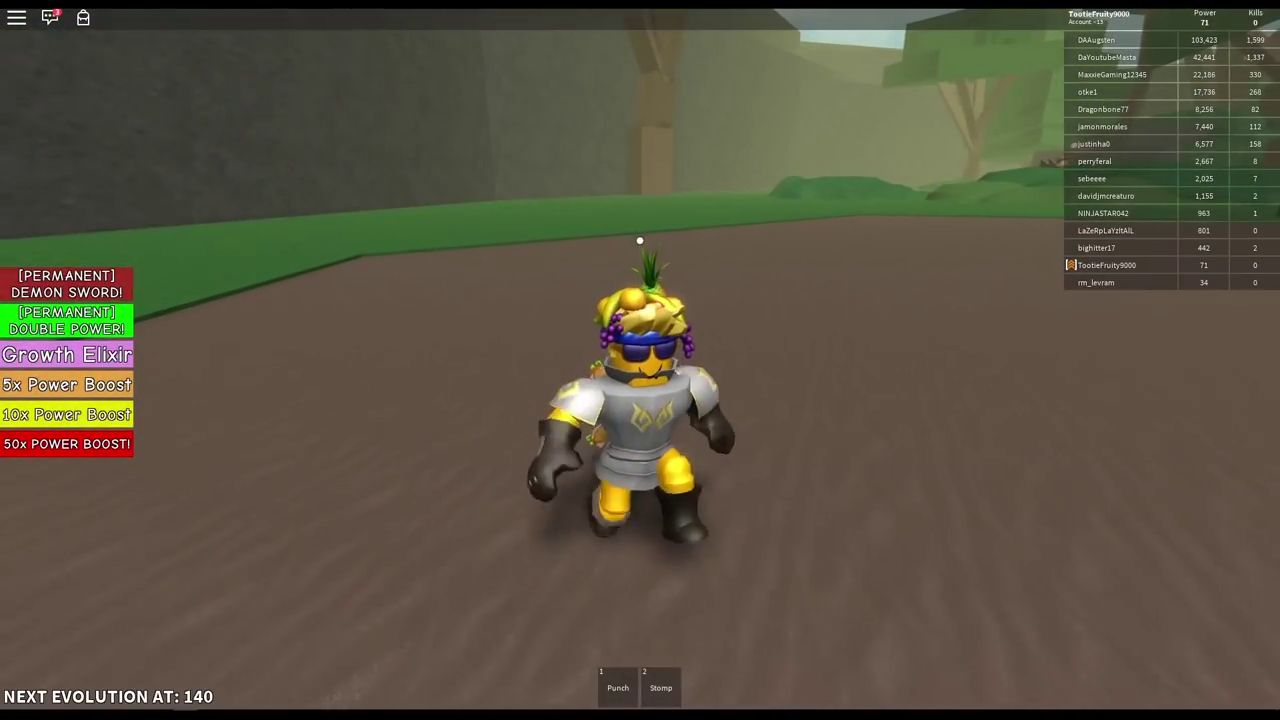
Equip Punch and hit the nearby player until power reaches 100, despite knockdowns
key(1)
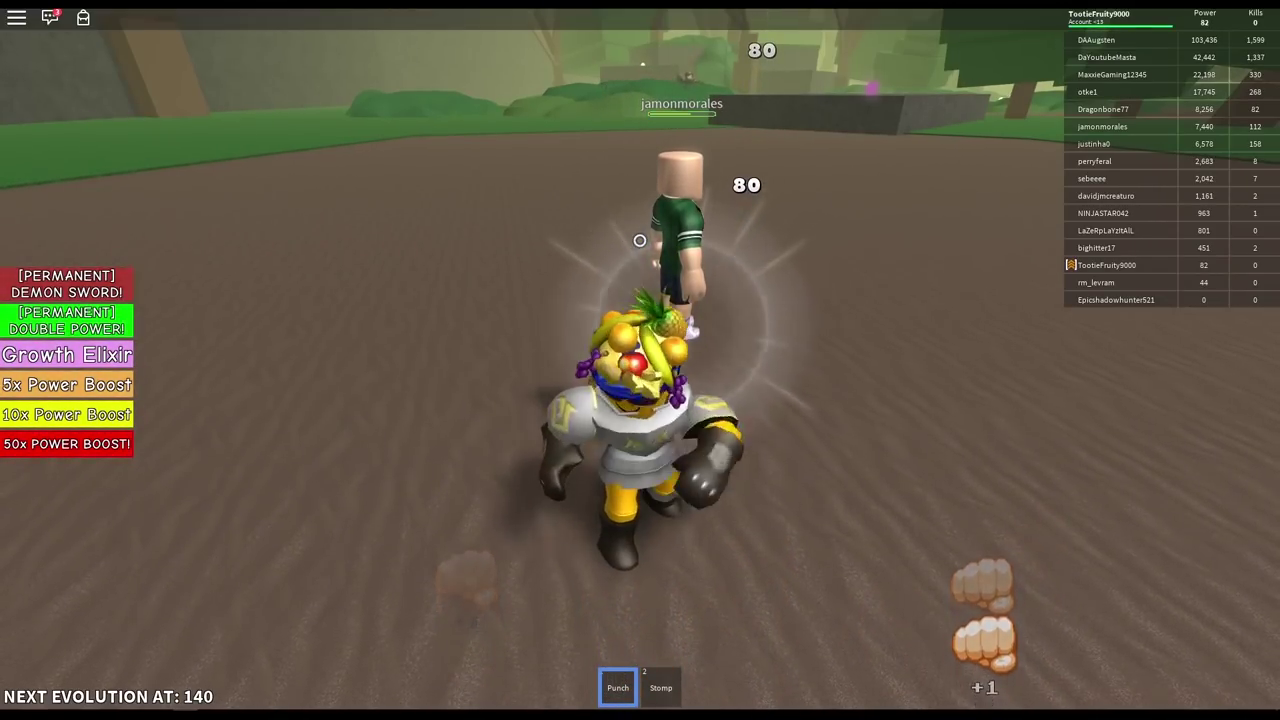
click(640, 240)
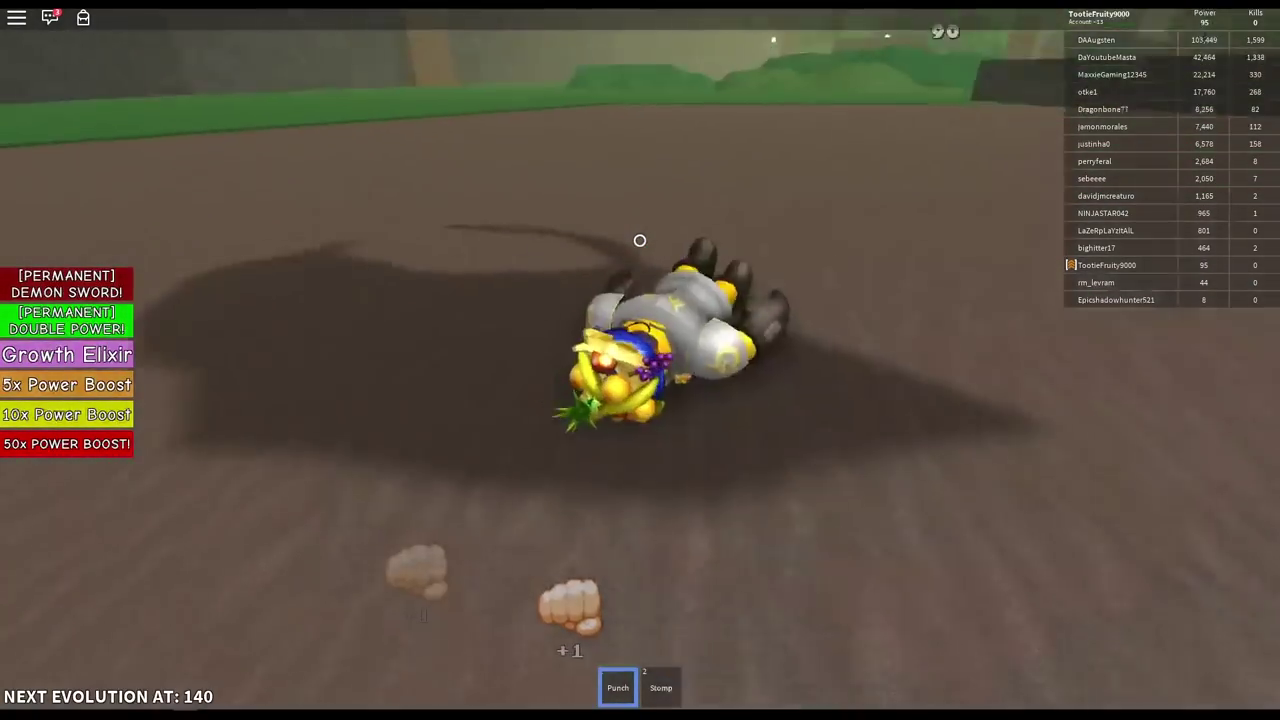
click(640, 240)
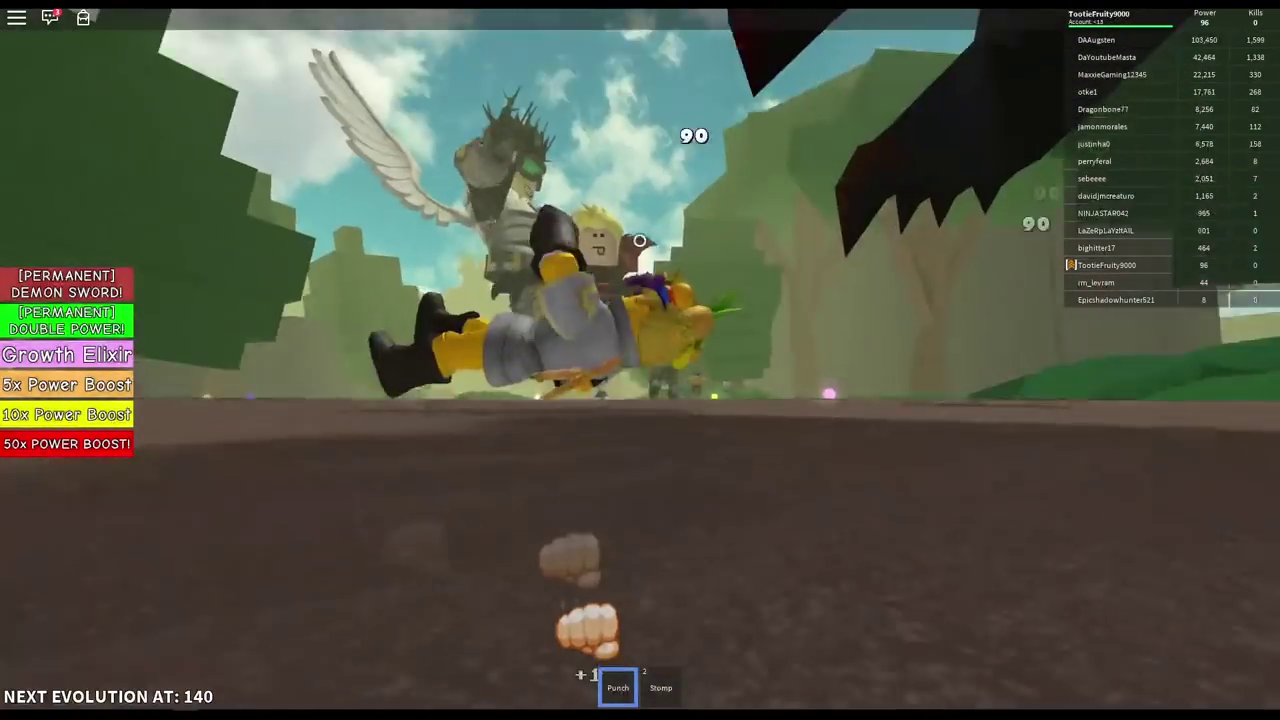
click(640, 240)
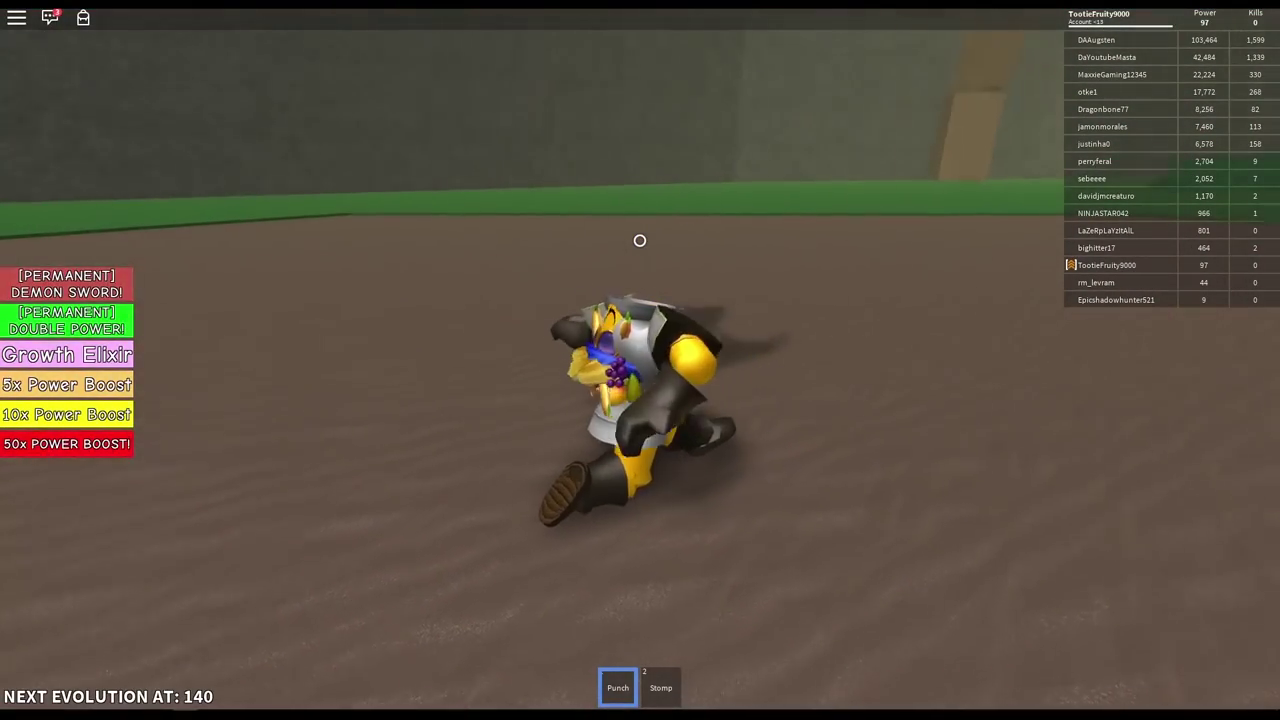
drag(640, 240, 640, 240)
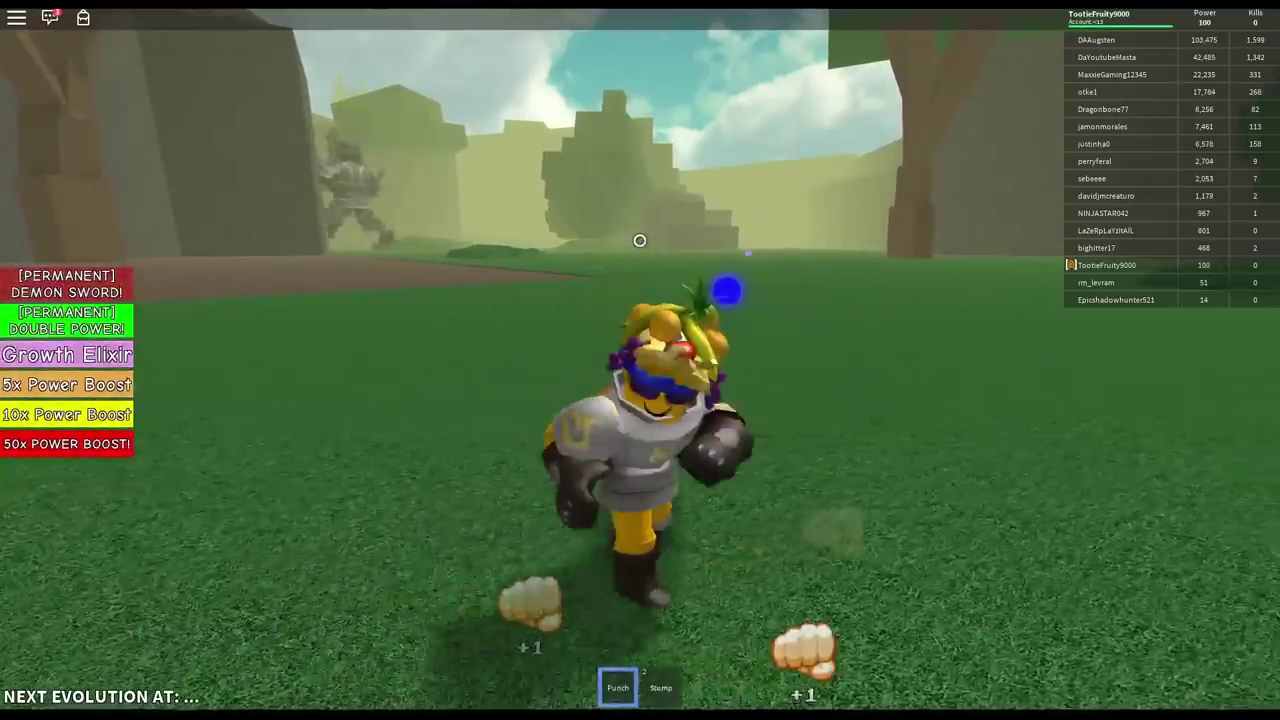
Punch repeatedly near the giant dark creature to reach the next evolution
click(640, 240)
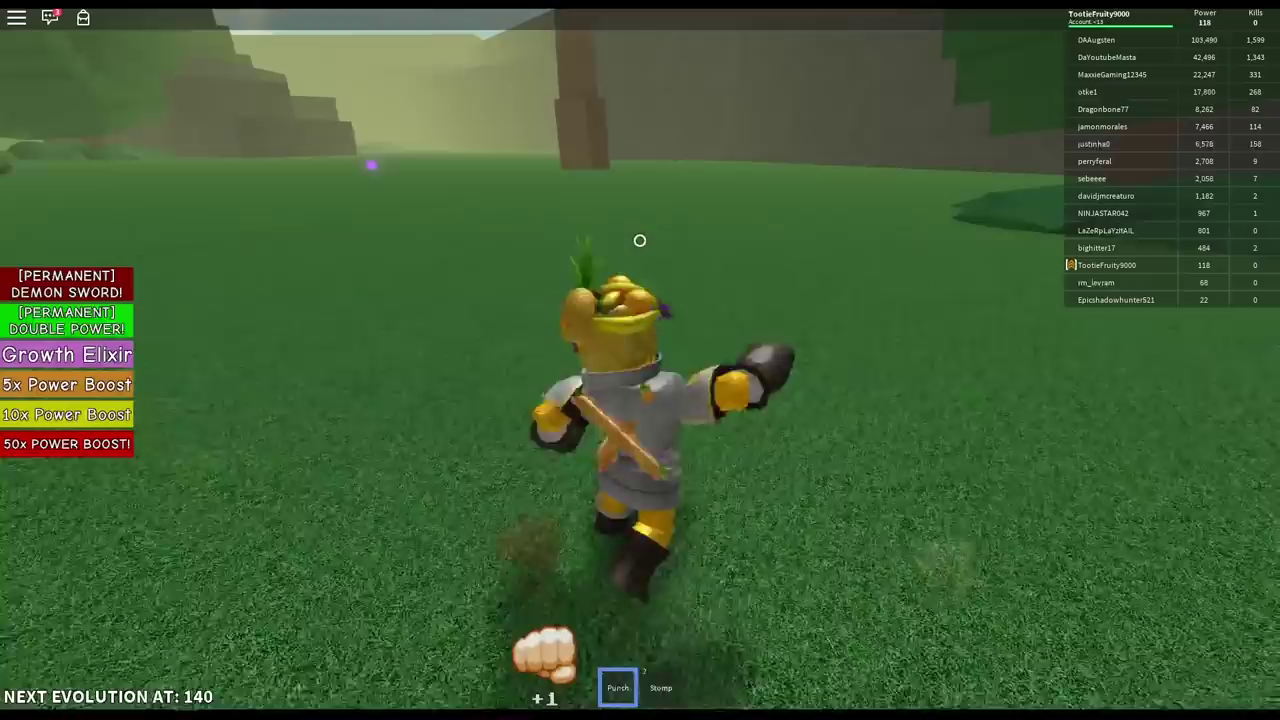
click(640, 240)
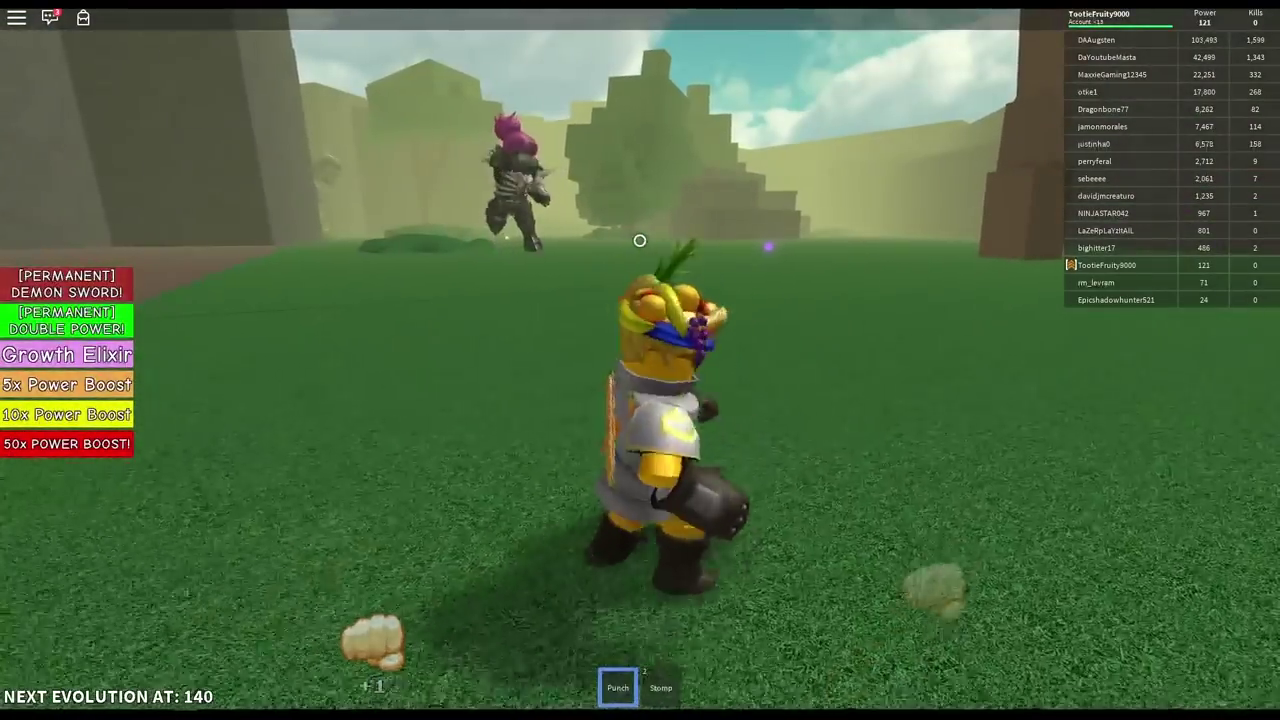
click(640, 240)
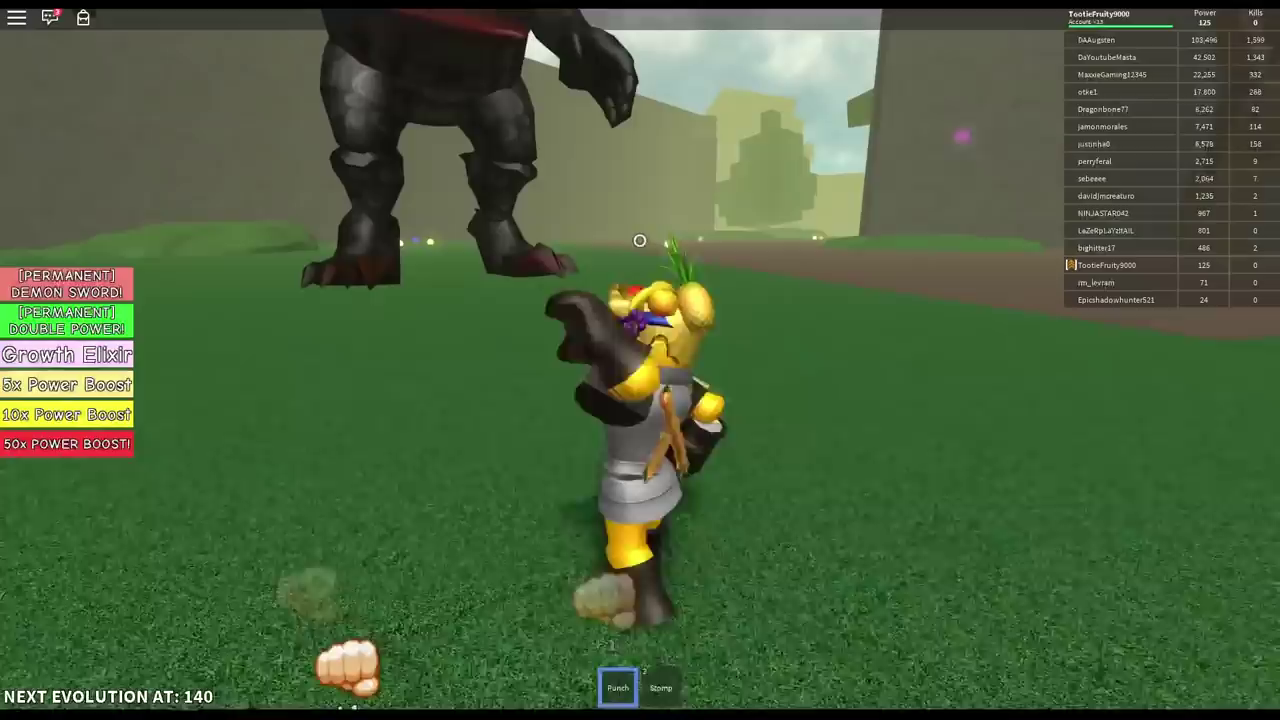
click(640, 240)
click(640, 240)
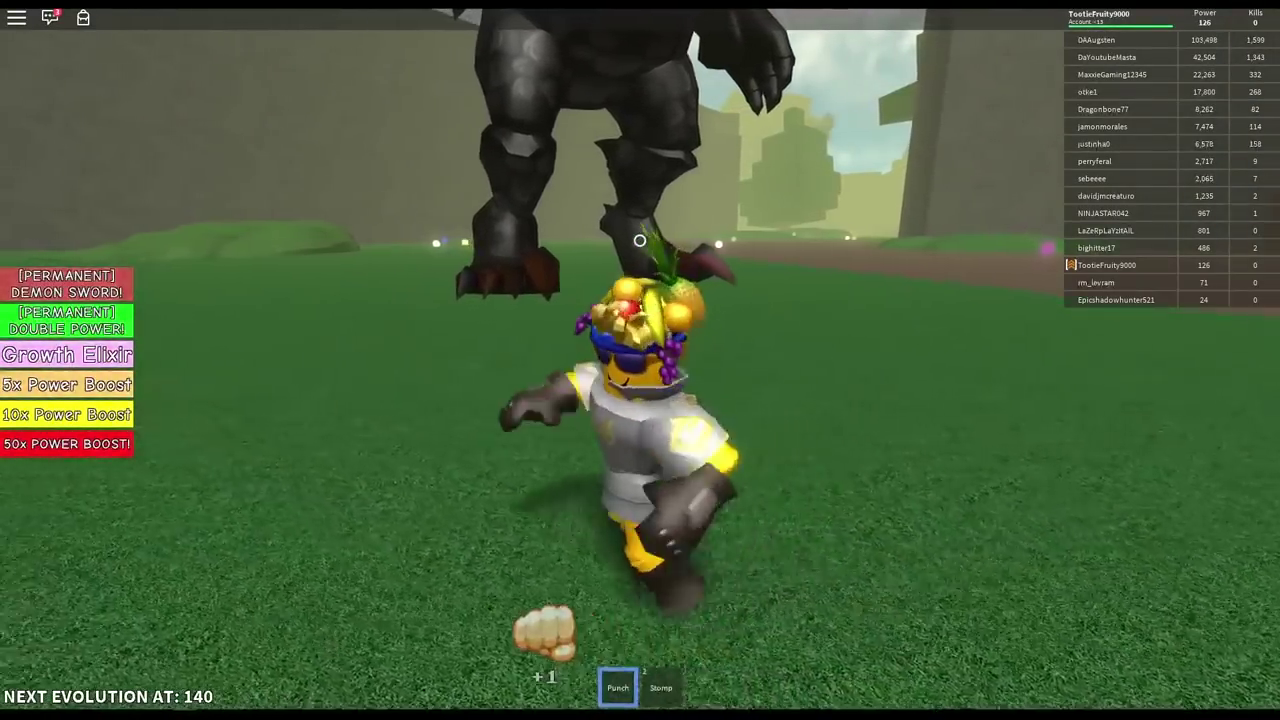
click(640, 240)
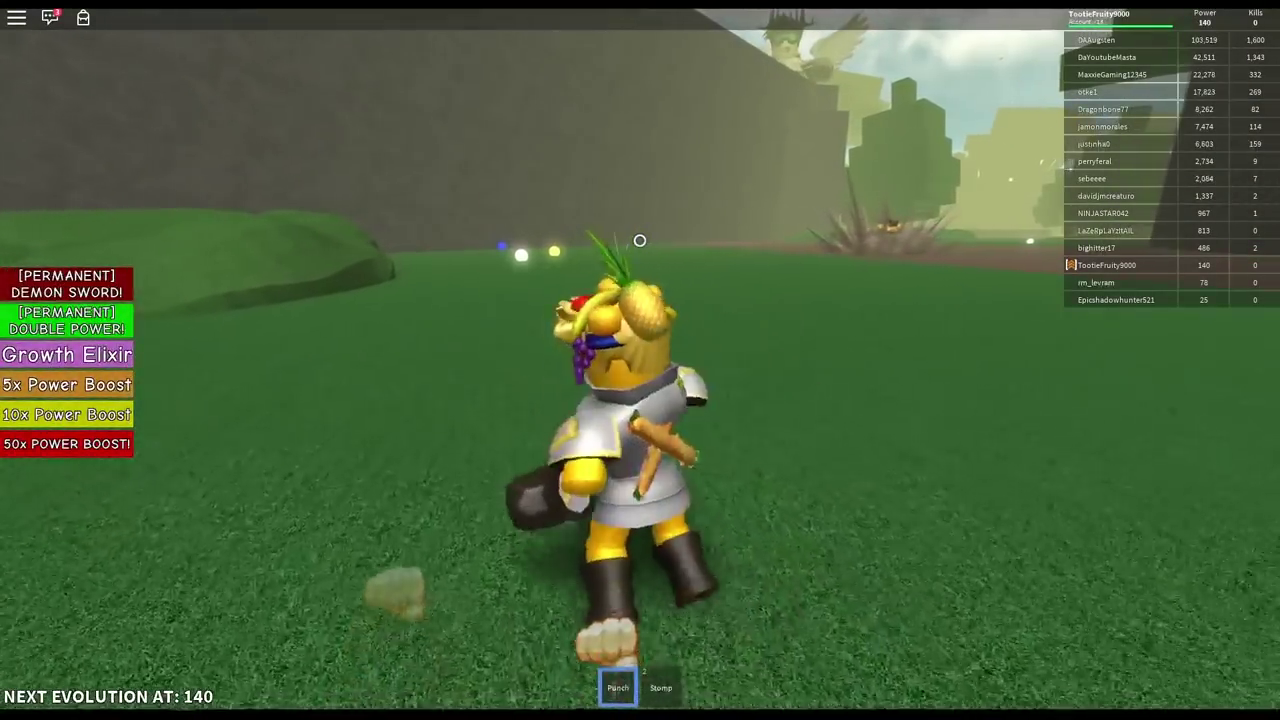
click(640, 240)
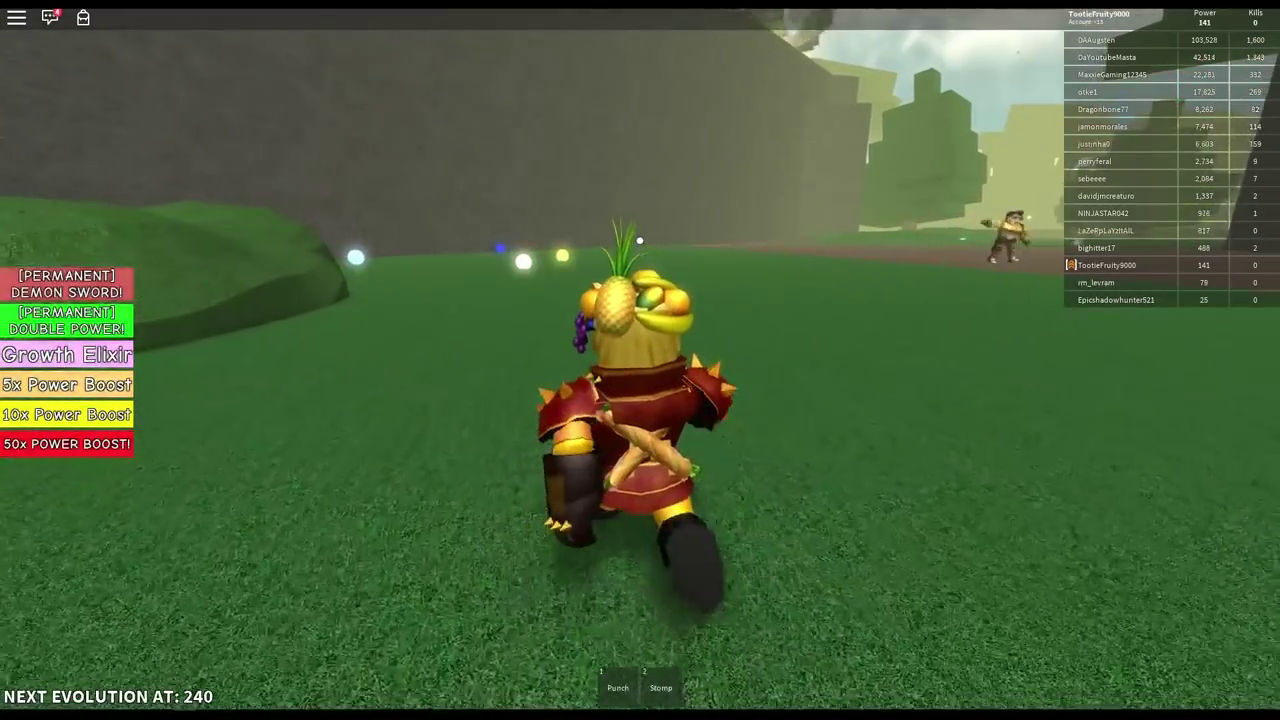
Turn toward the other player and punch them repeatedly, reaching 273 power
drag(640, 240, 640, 240)
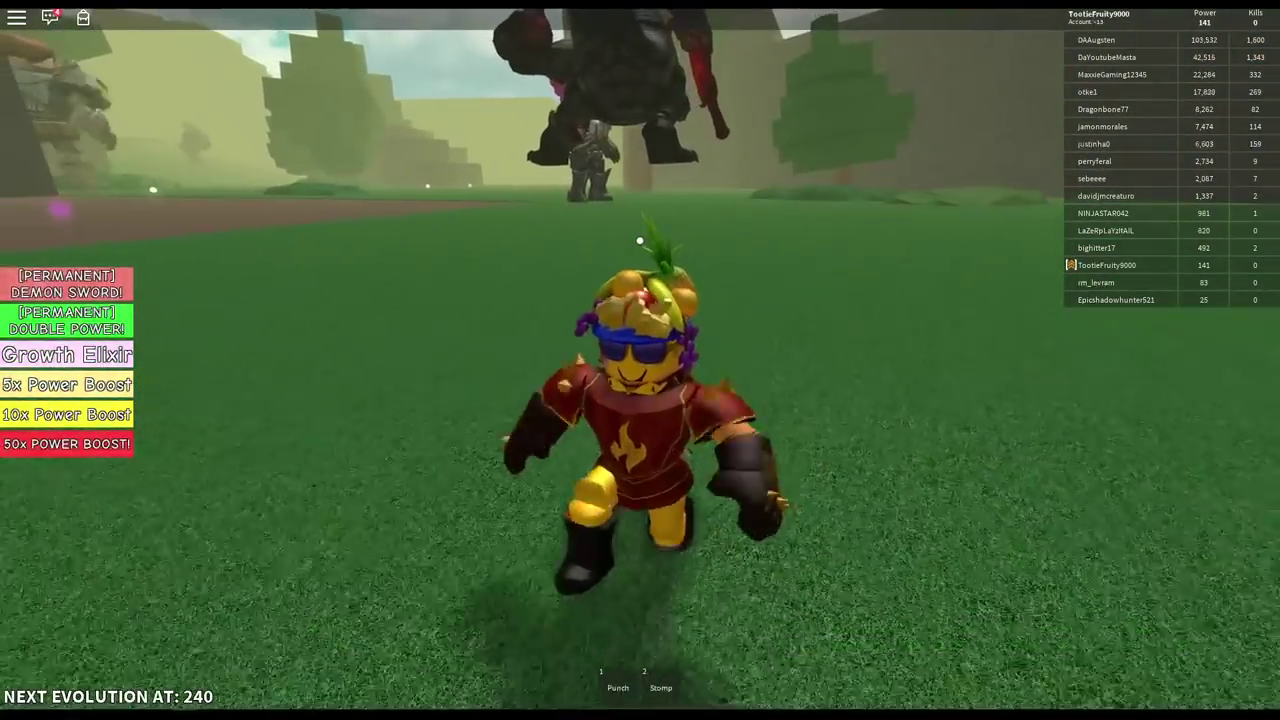
click(640, 240)
click(640, 240)
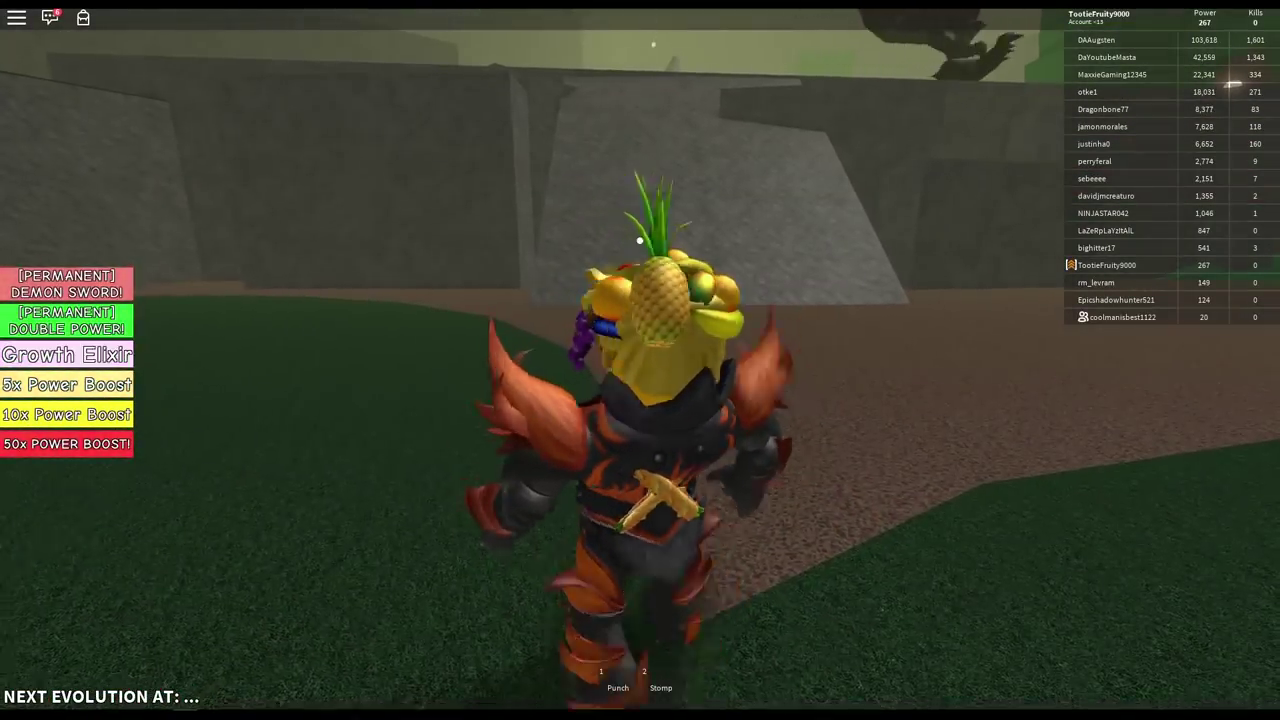
key(1)
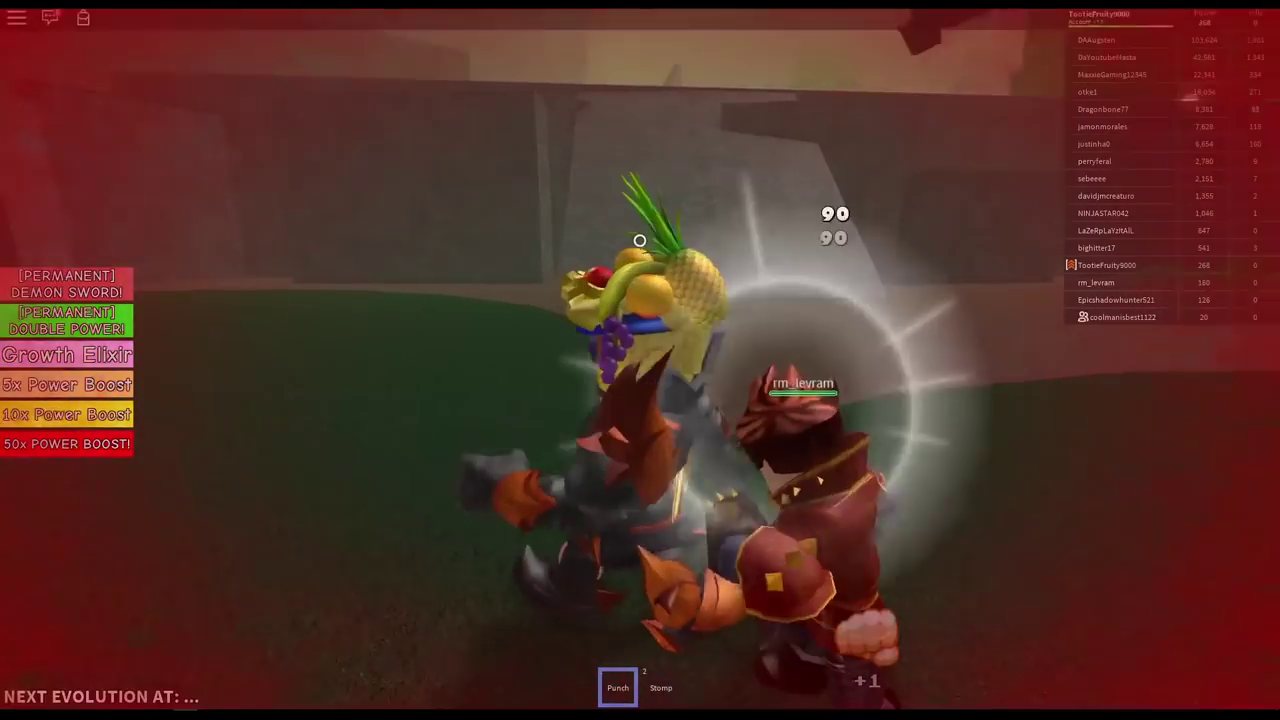
click(640, 240)
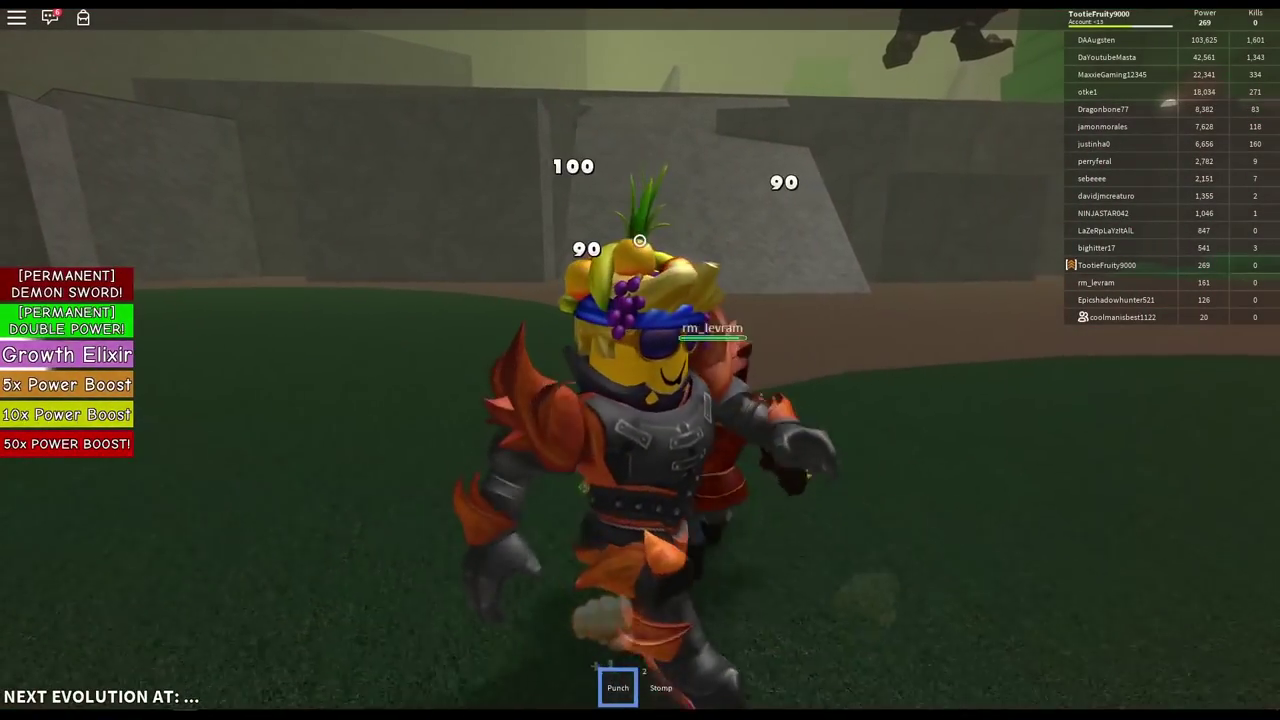
click(640, 240)
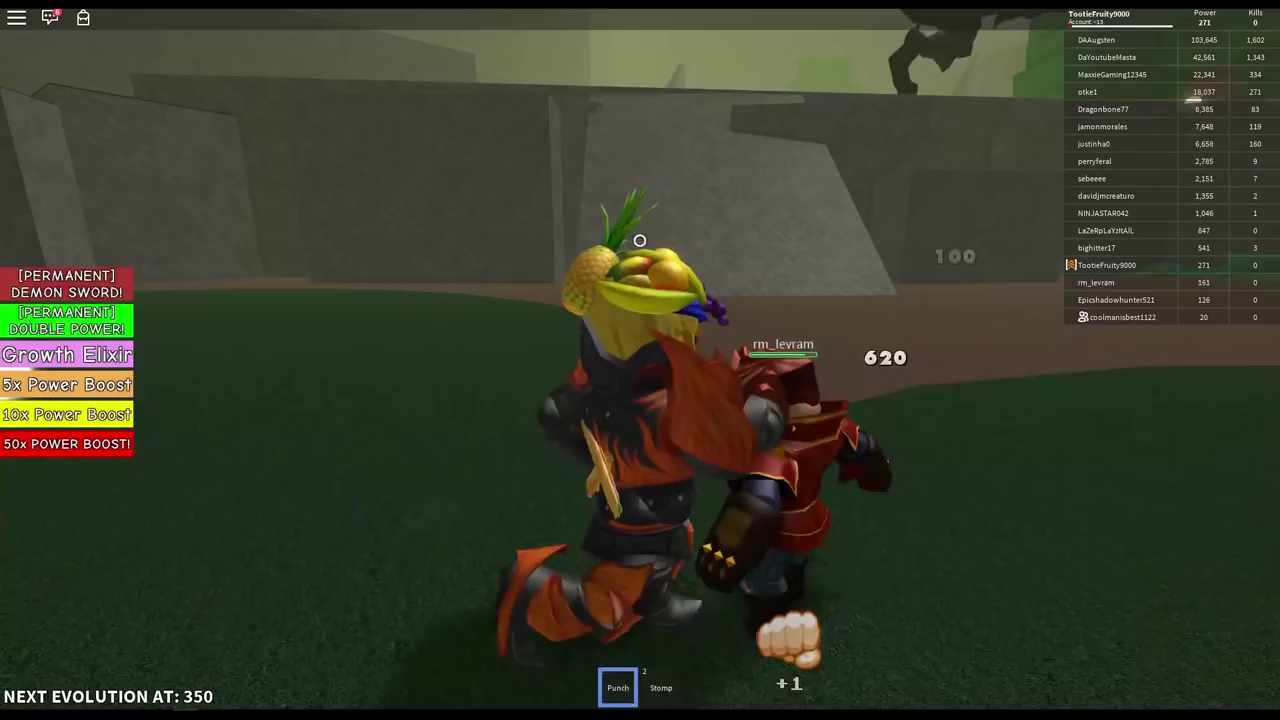
click(640, 240)
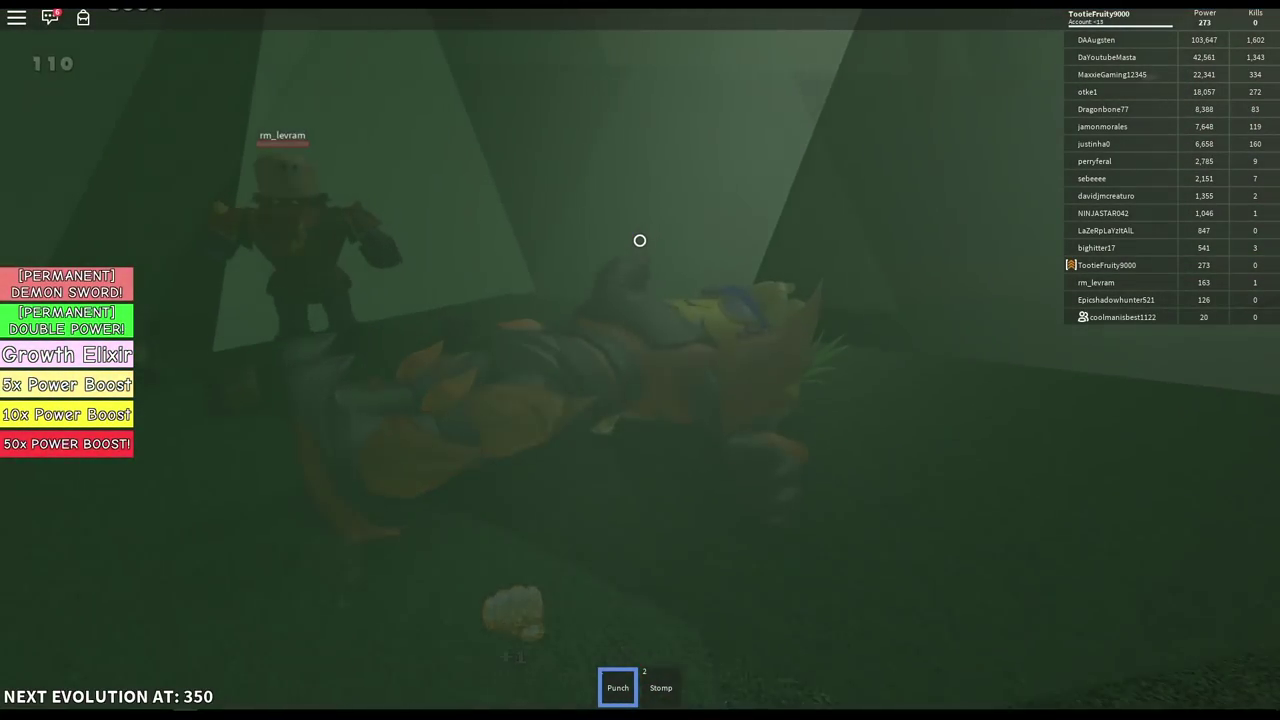
Walk up the green hill, ready Punch, and confirm the 50x Power Boost purchase
drag(640, 240, 640, 240)
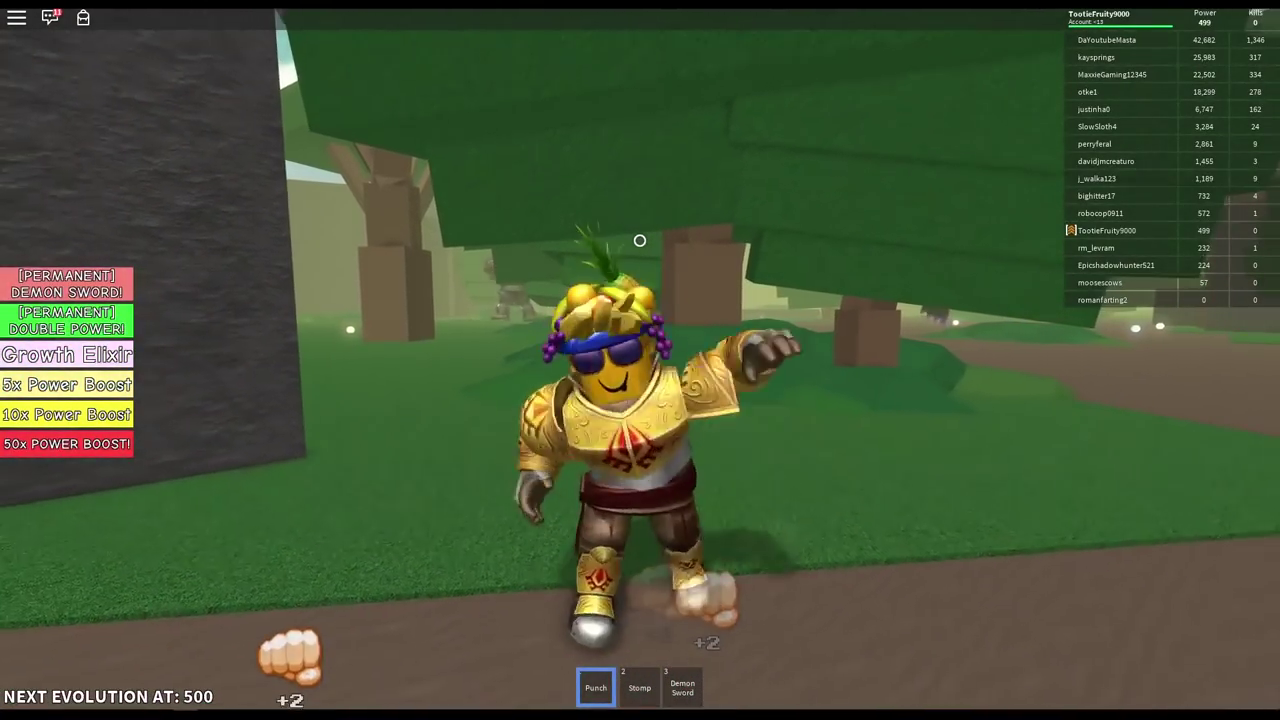
key(w)
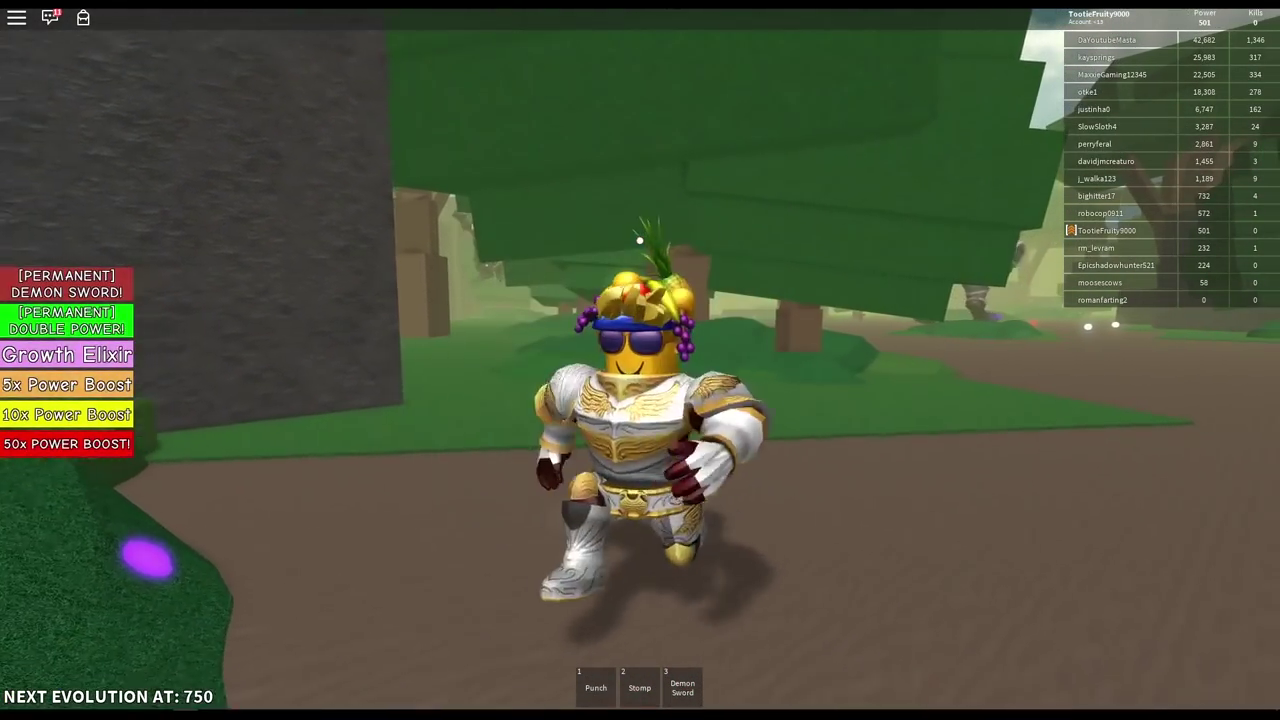
key(w)
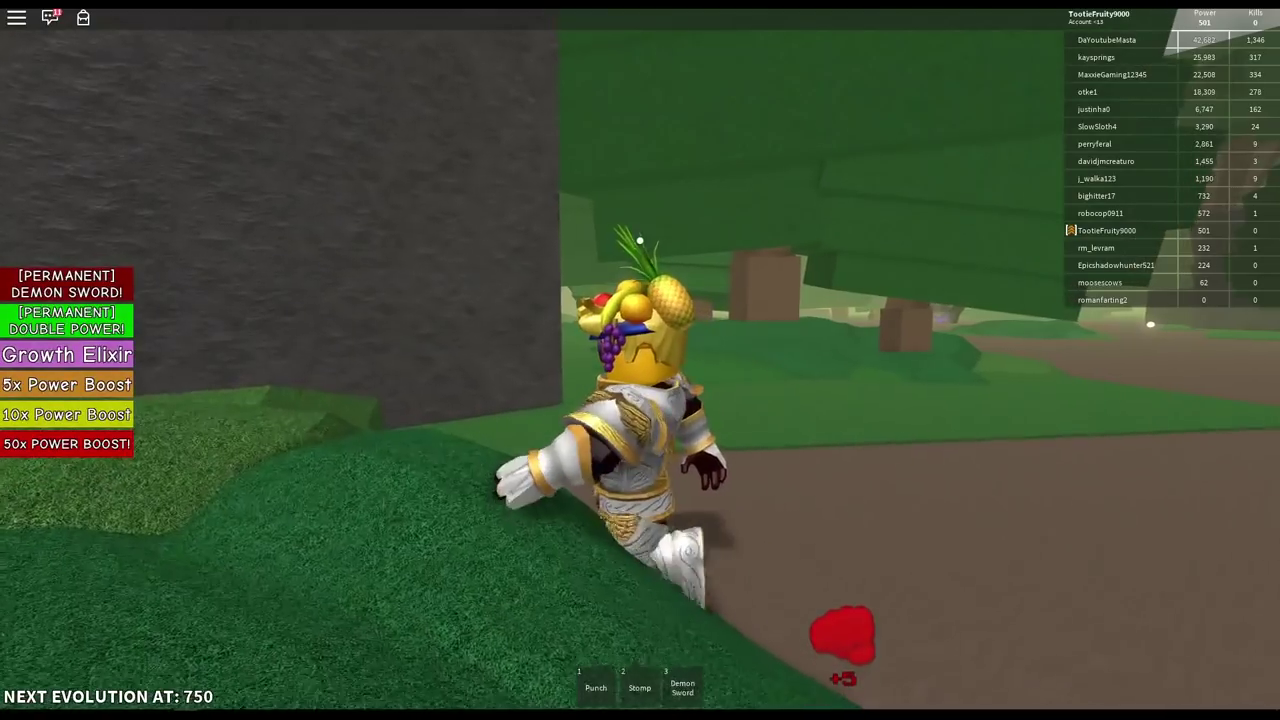
key(1)
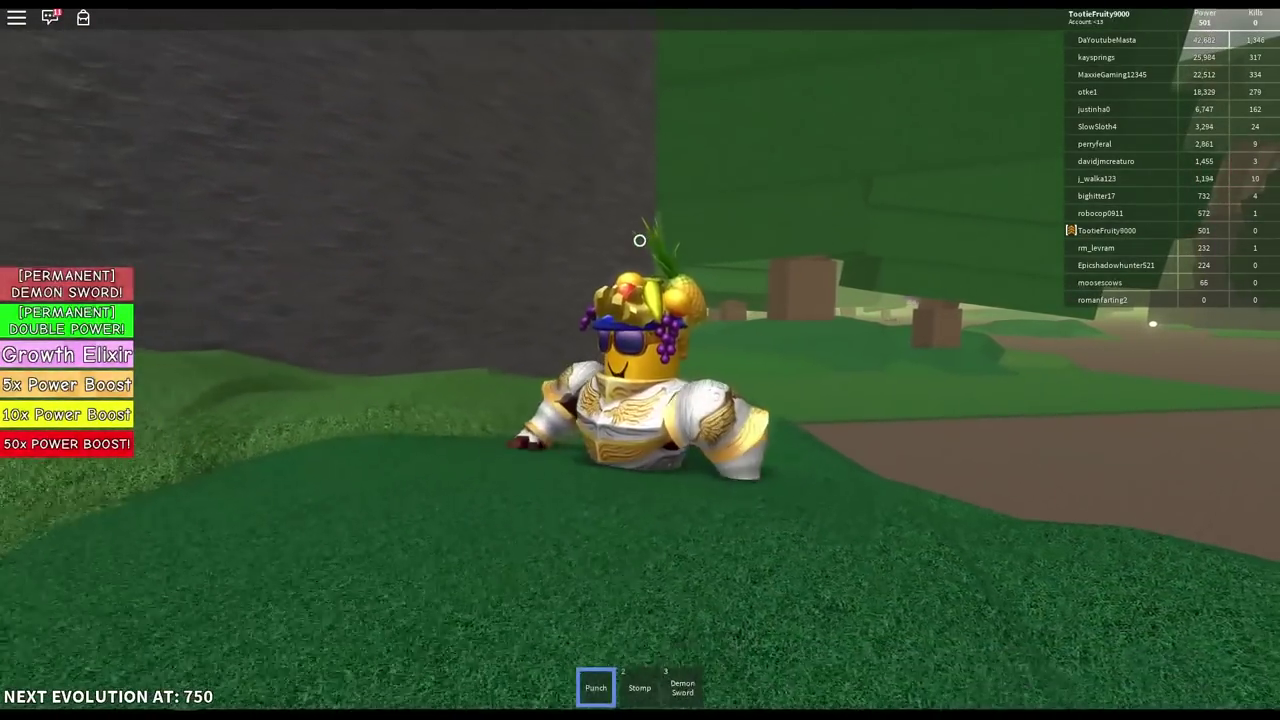
click(640, 240)
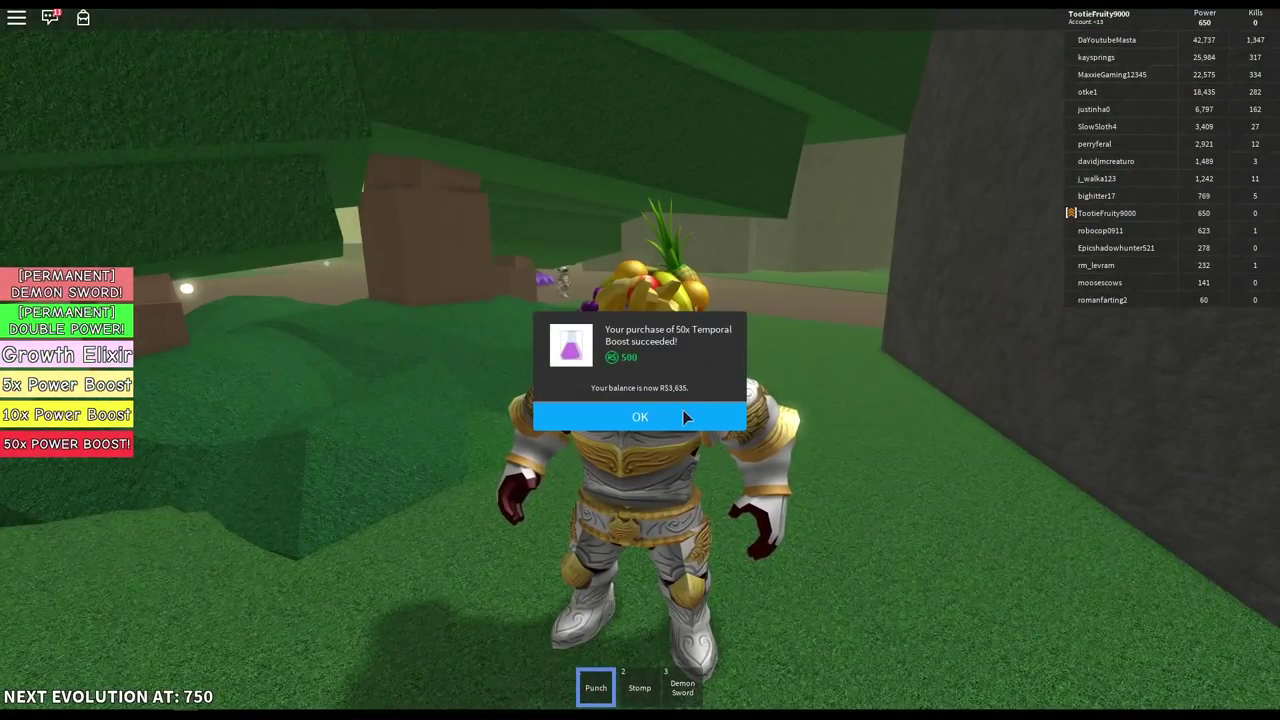
click(686, 418)
Punch with the 50x boost active to trigger the next evolutions
key(w)
click(640, 360)
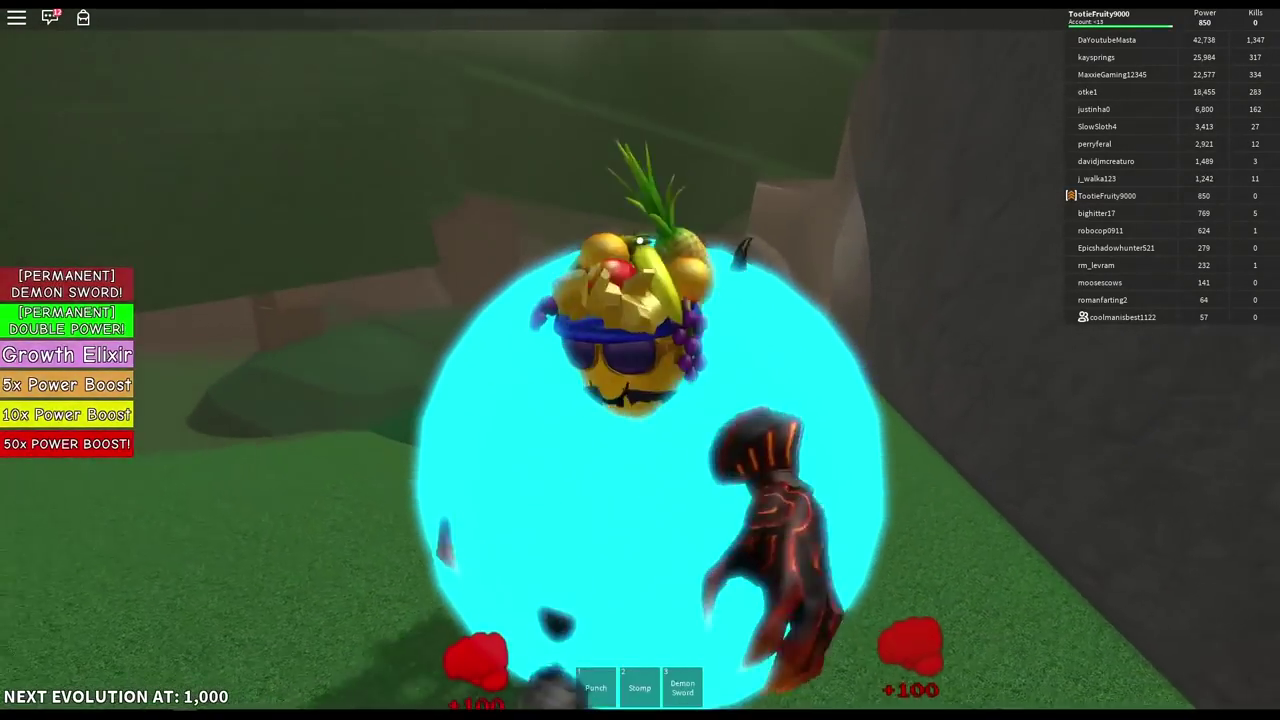
click(640, 360)
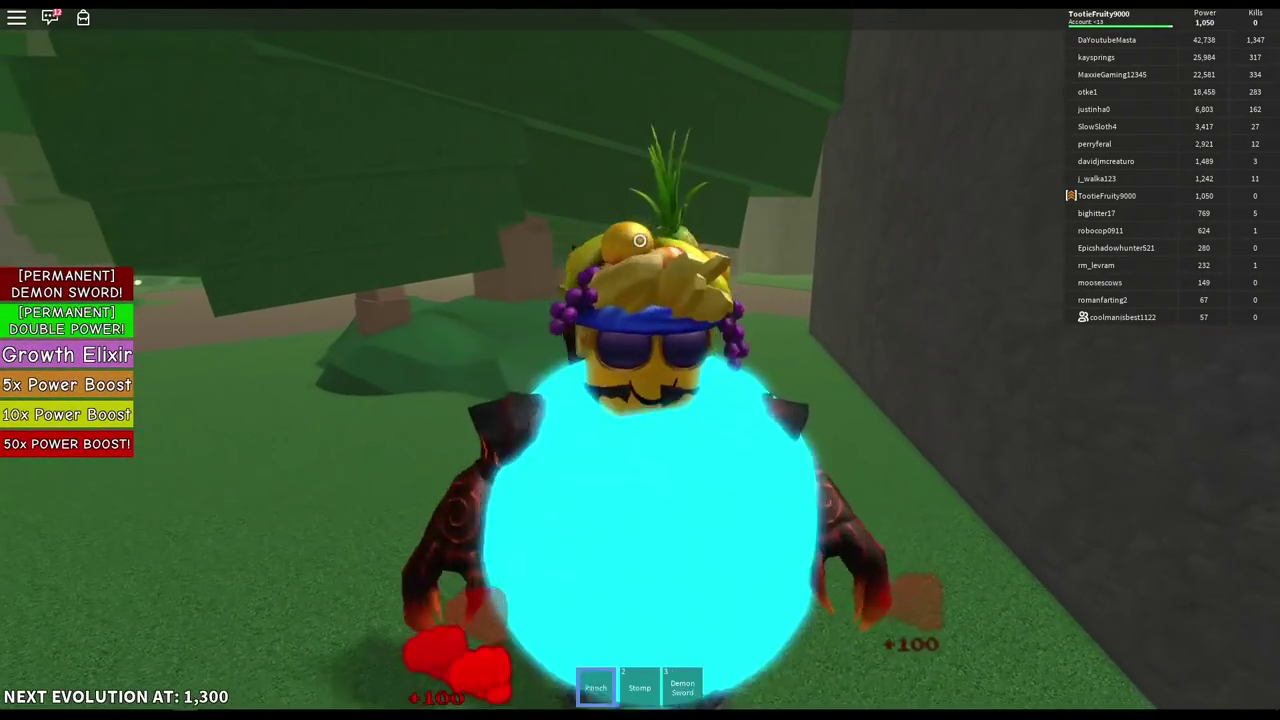
click(640, 240)
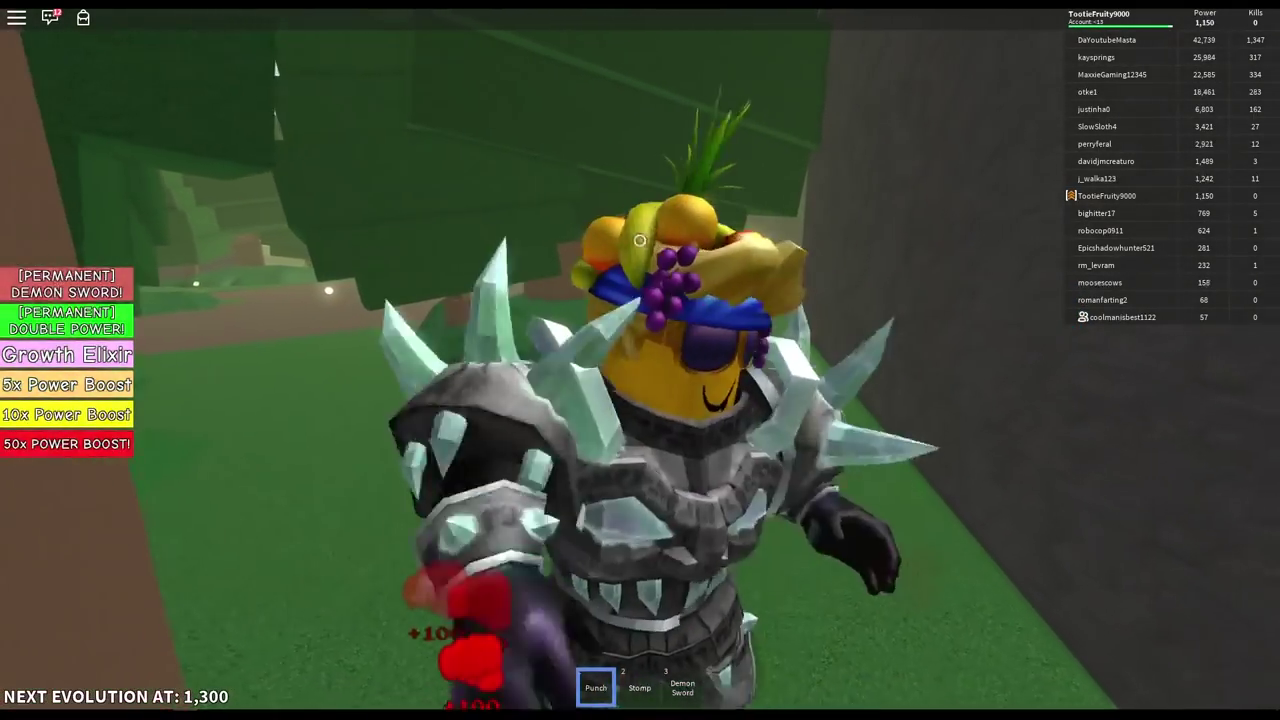
click(640, 240)
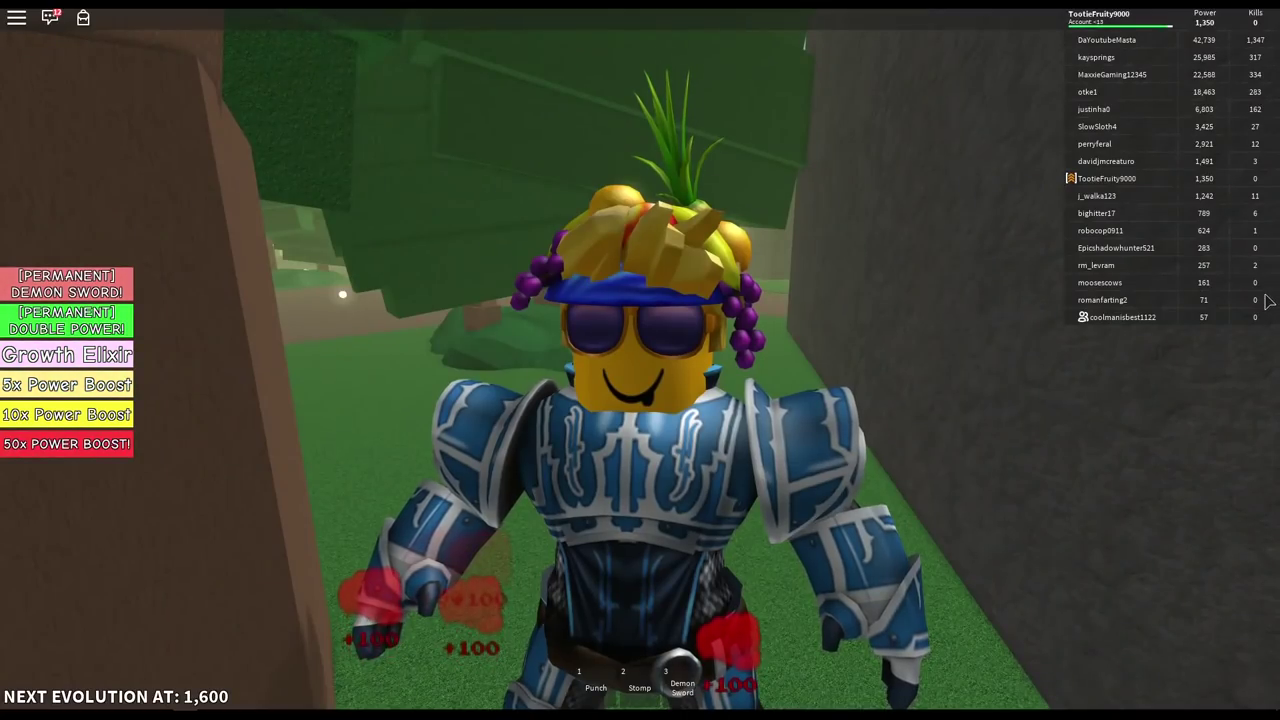
scroll(640, 360, down, 3)
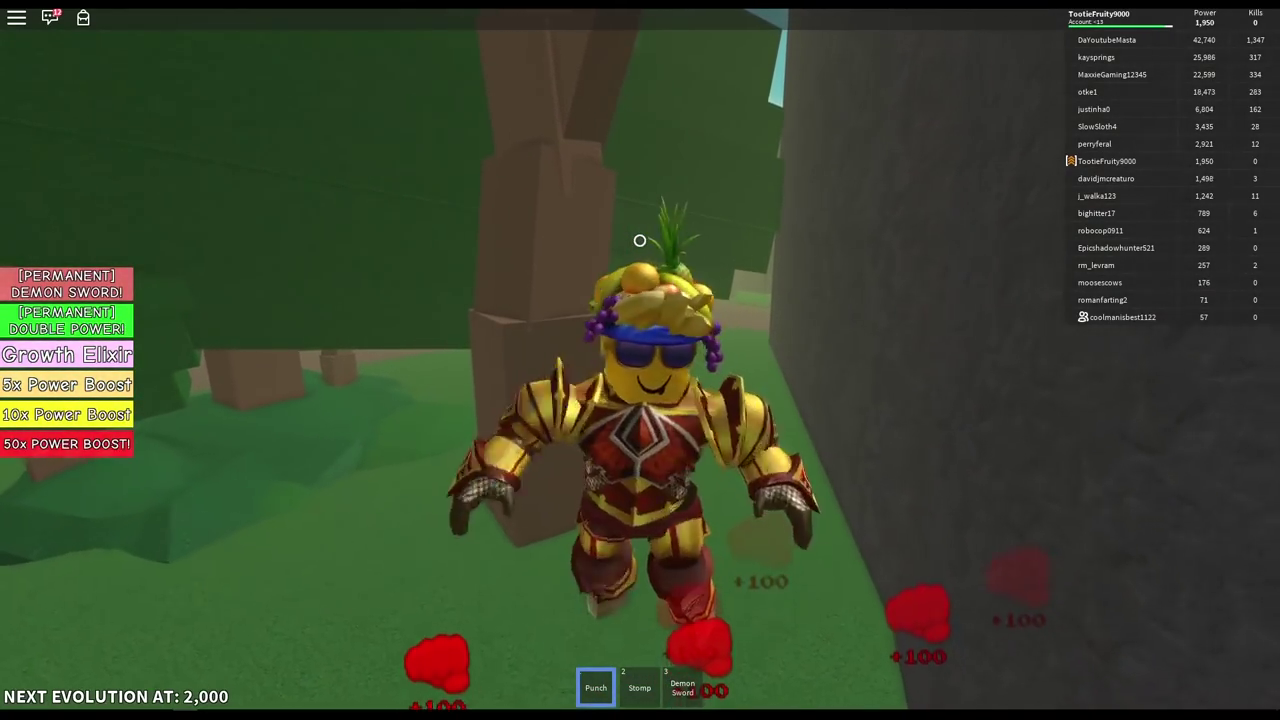
click(640, 240)
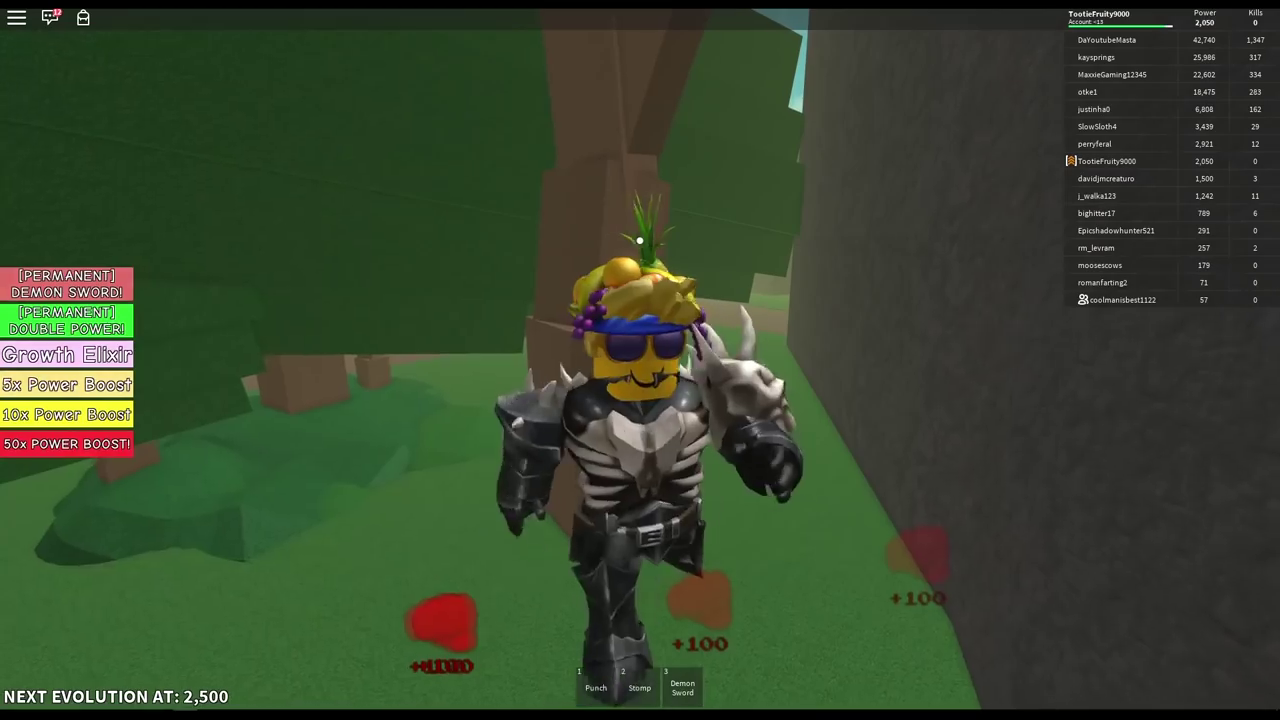
click(640, 240)
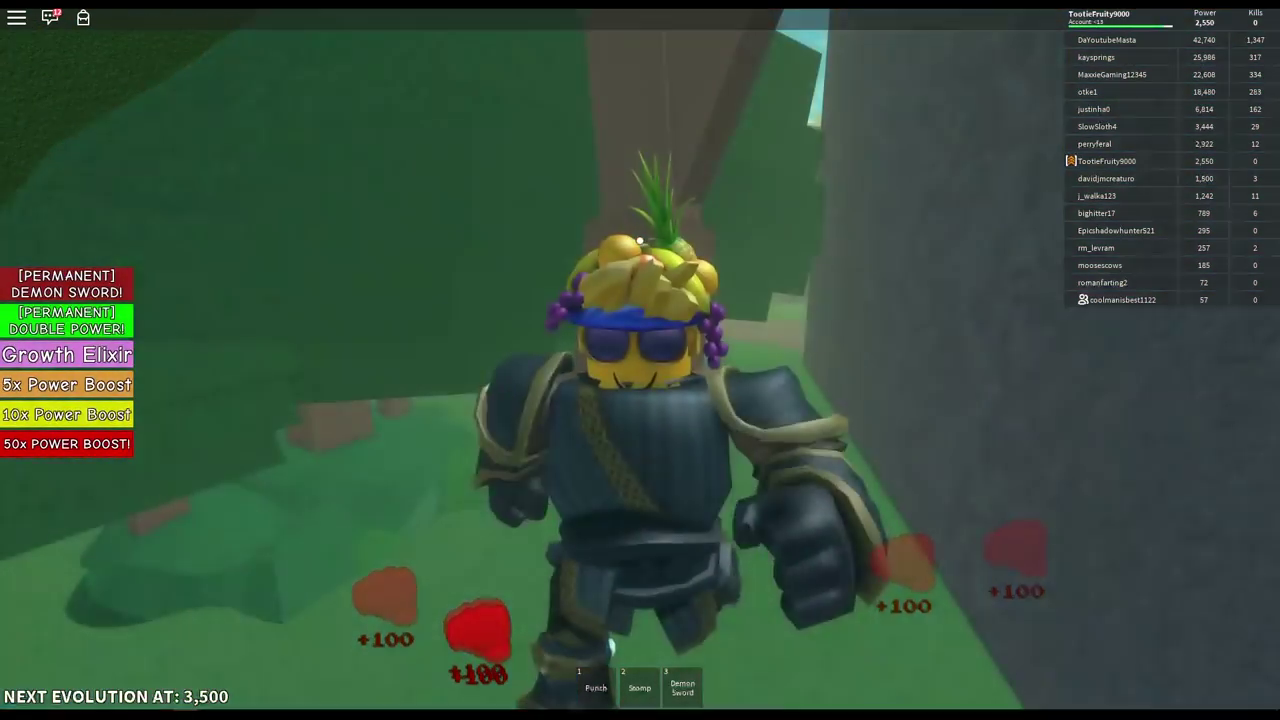
Keep punching under the boost to push power to 4,171 in green-eyed dark armour
click(640, 240)
click(640, 240)
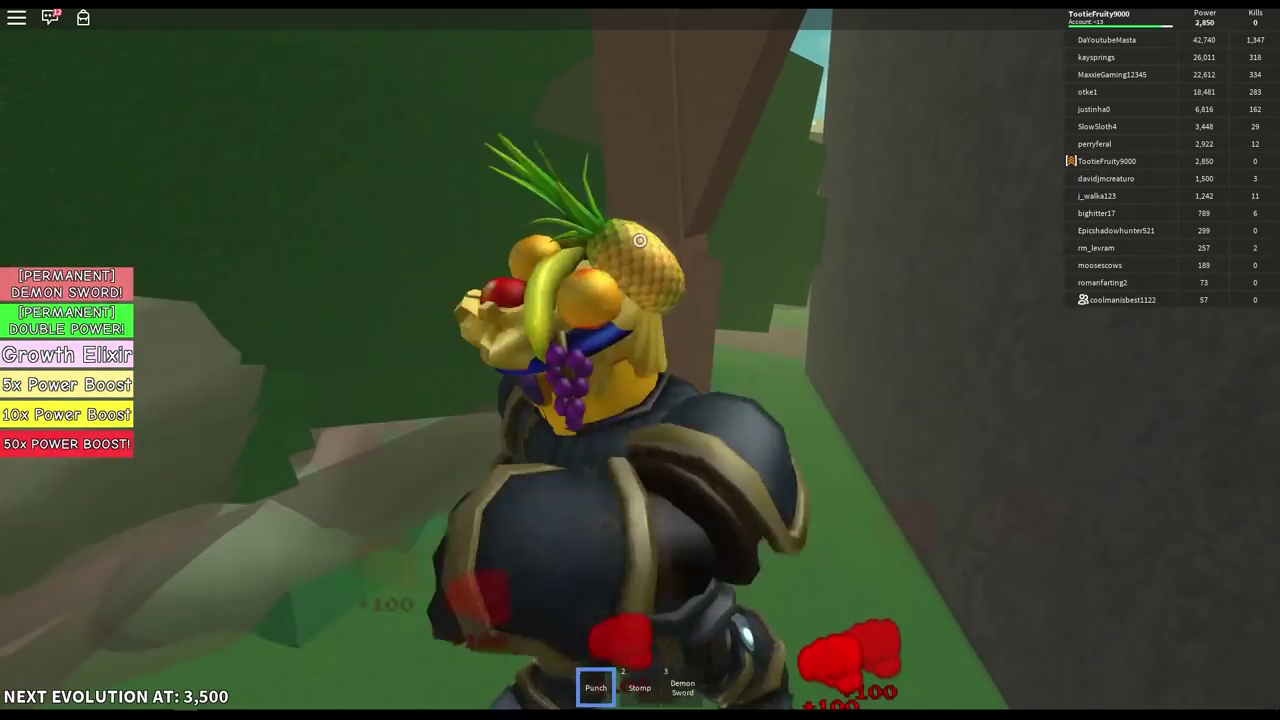
click(640, 240)
click(640, 240)
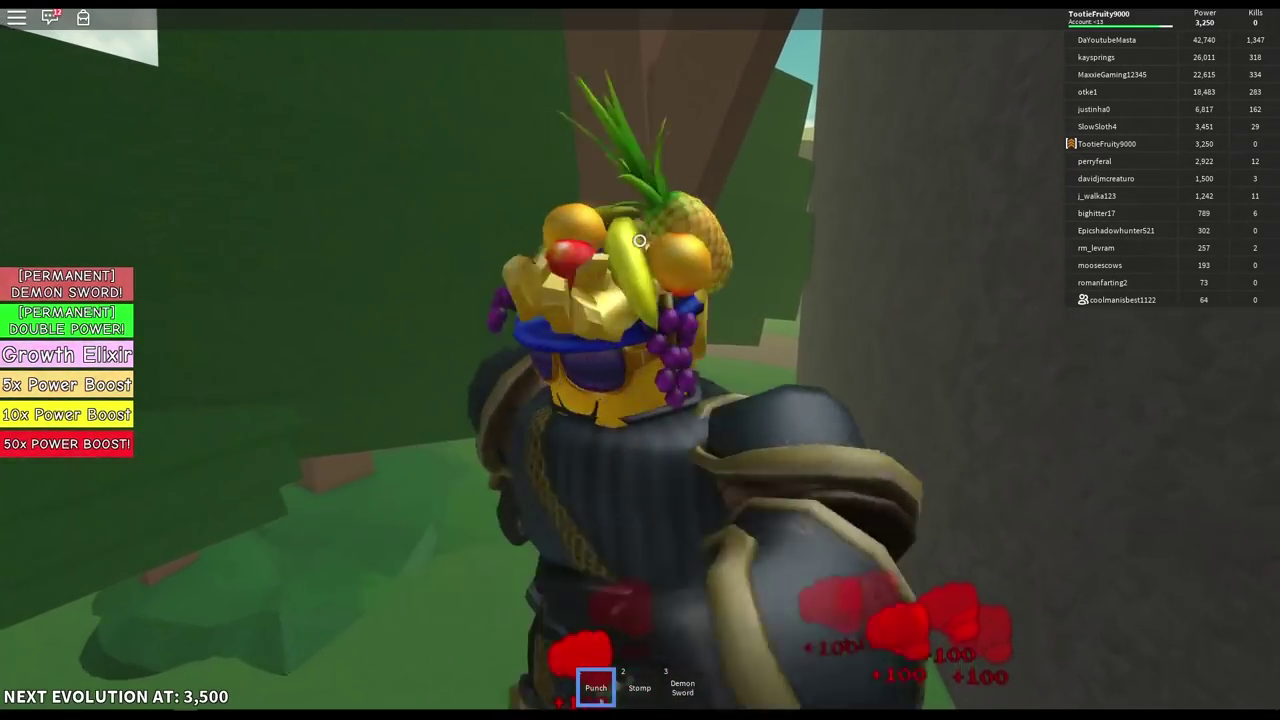
click(640, 240)
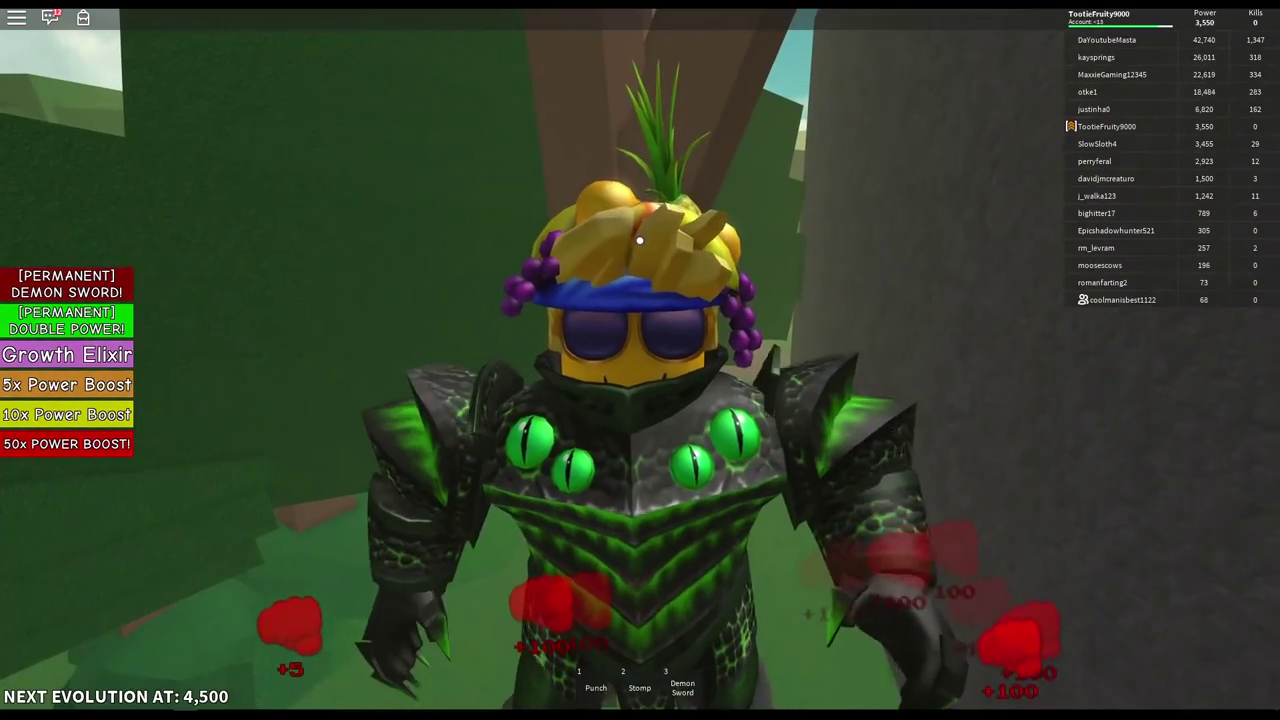
click(640, 240)
click(640, 240)
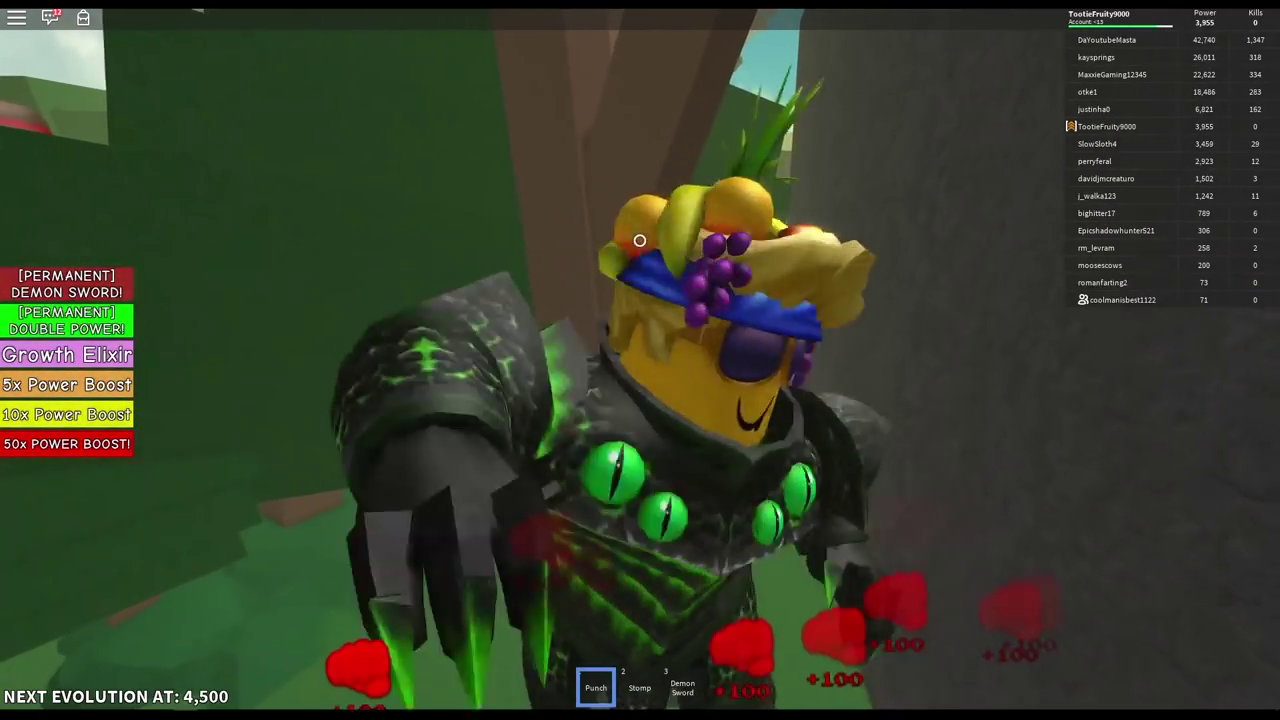
click(640, 240)
click(640, 240)
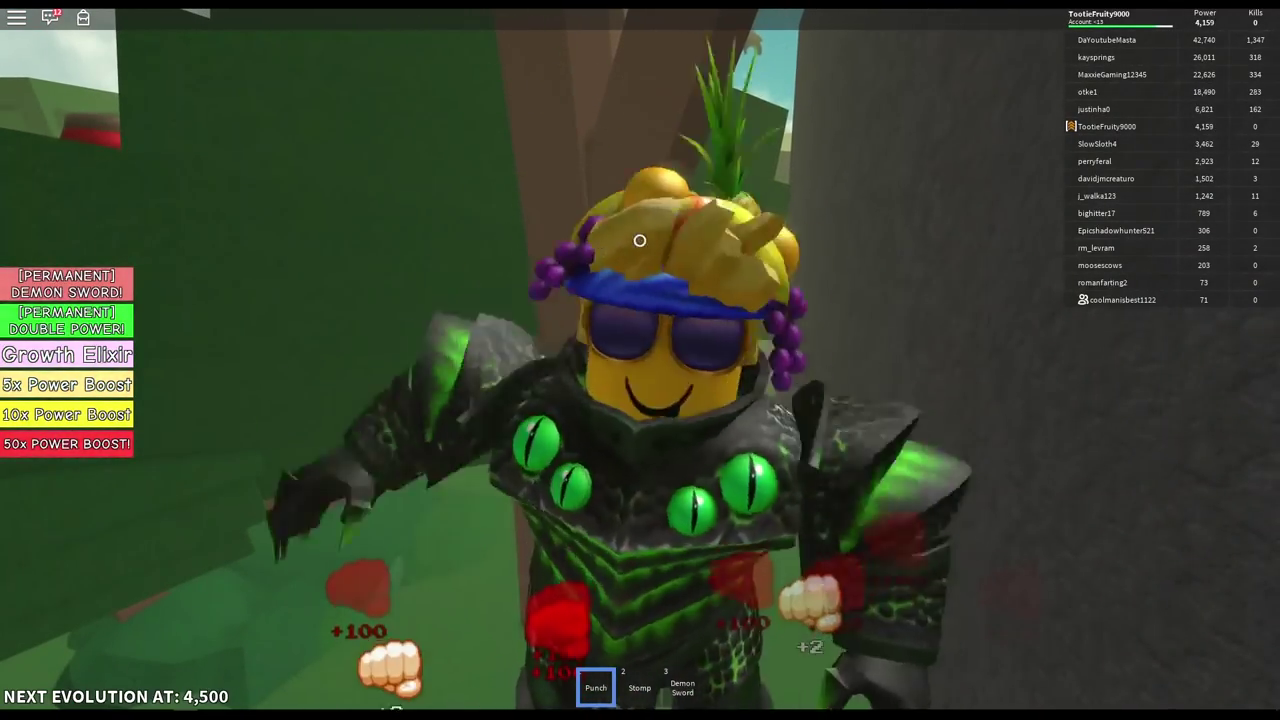
click(640, 240)
click(640, 240)
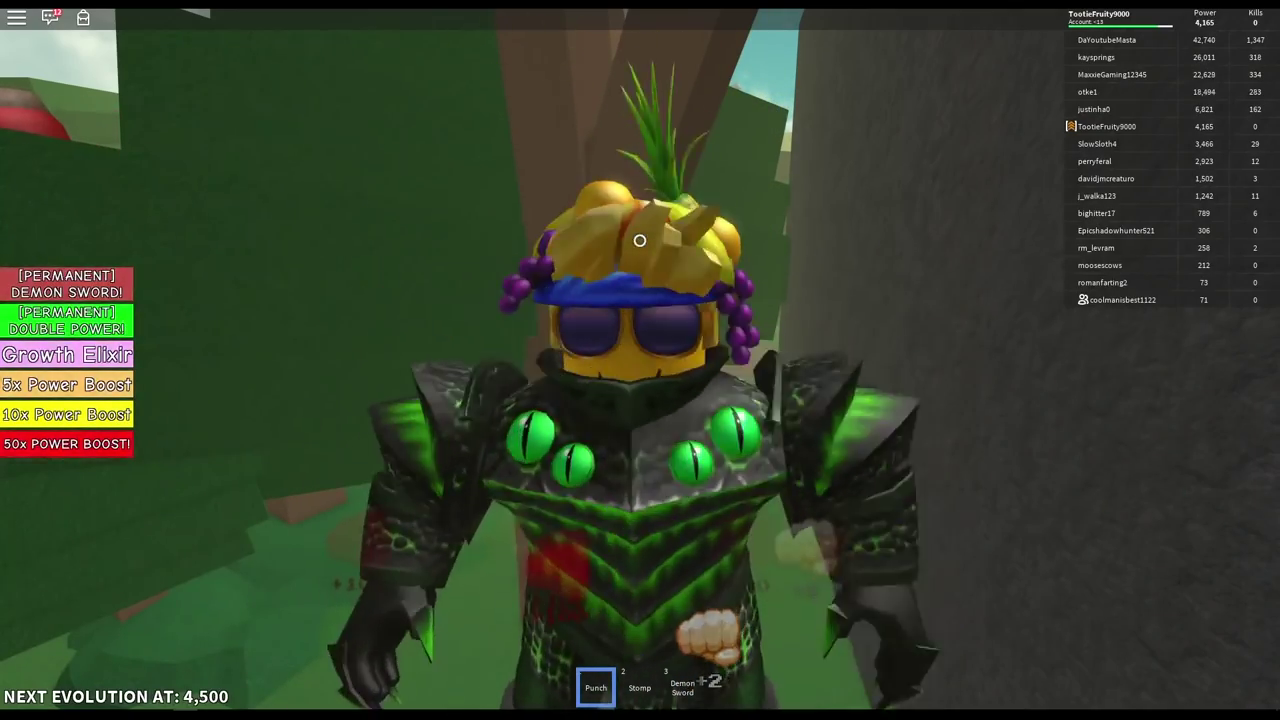
click(640, 240)
drag(640, 240, 1272, 371)
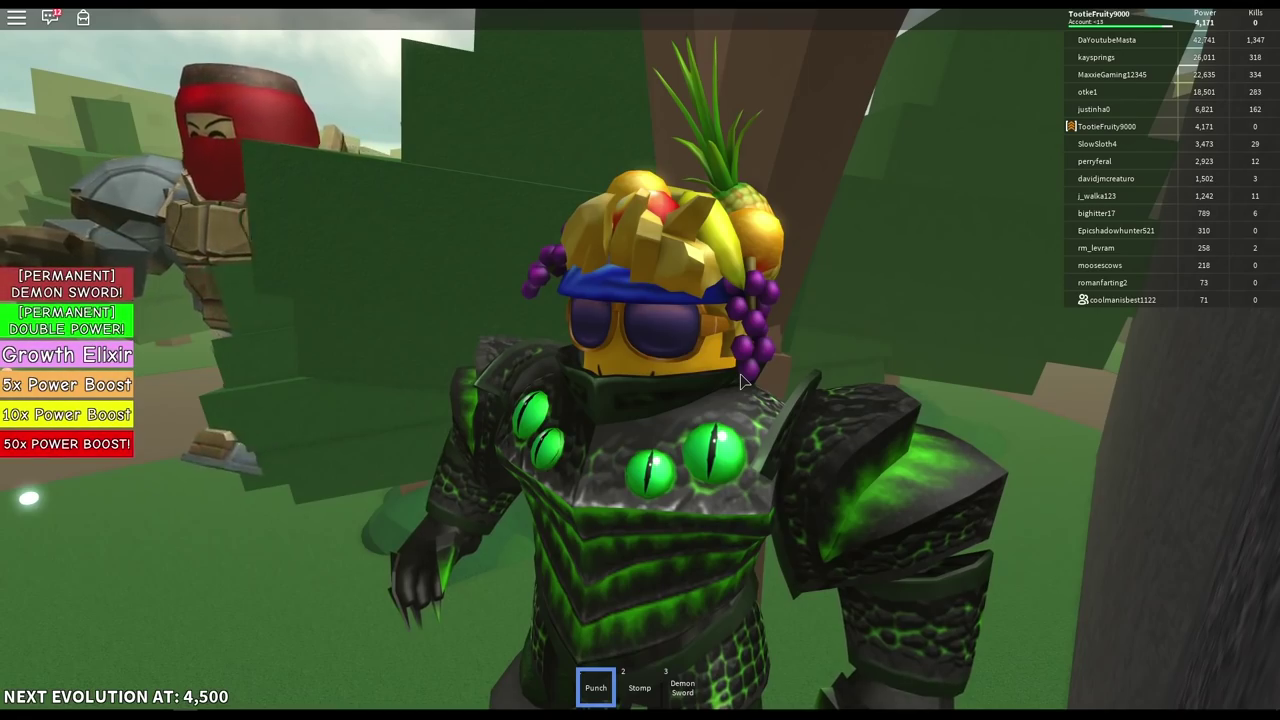
Punch the rock giant, then equip the Demon Sword (3) and attack the nearby enemy
click(640, 240)
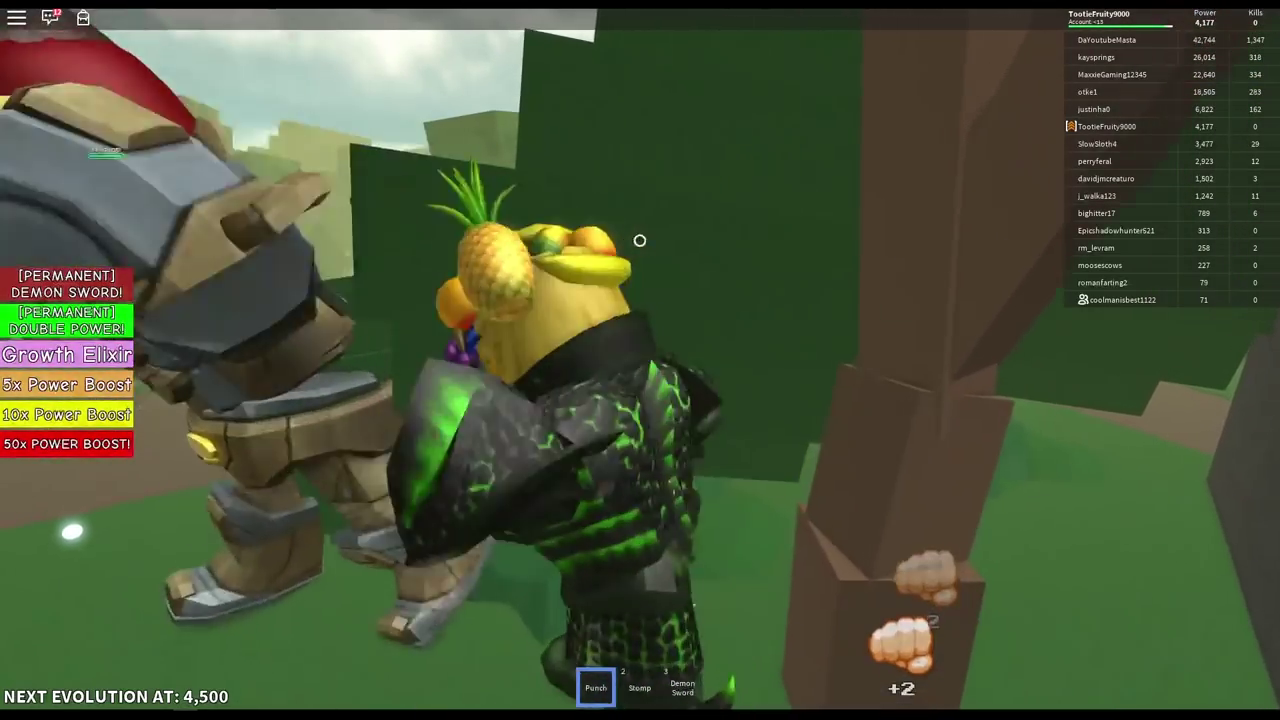
click(640, 240)
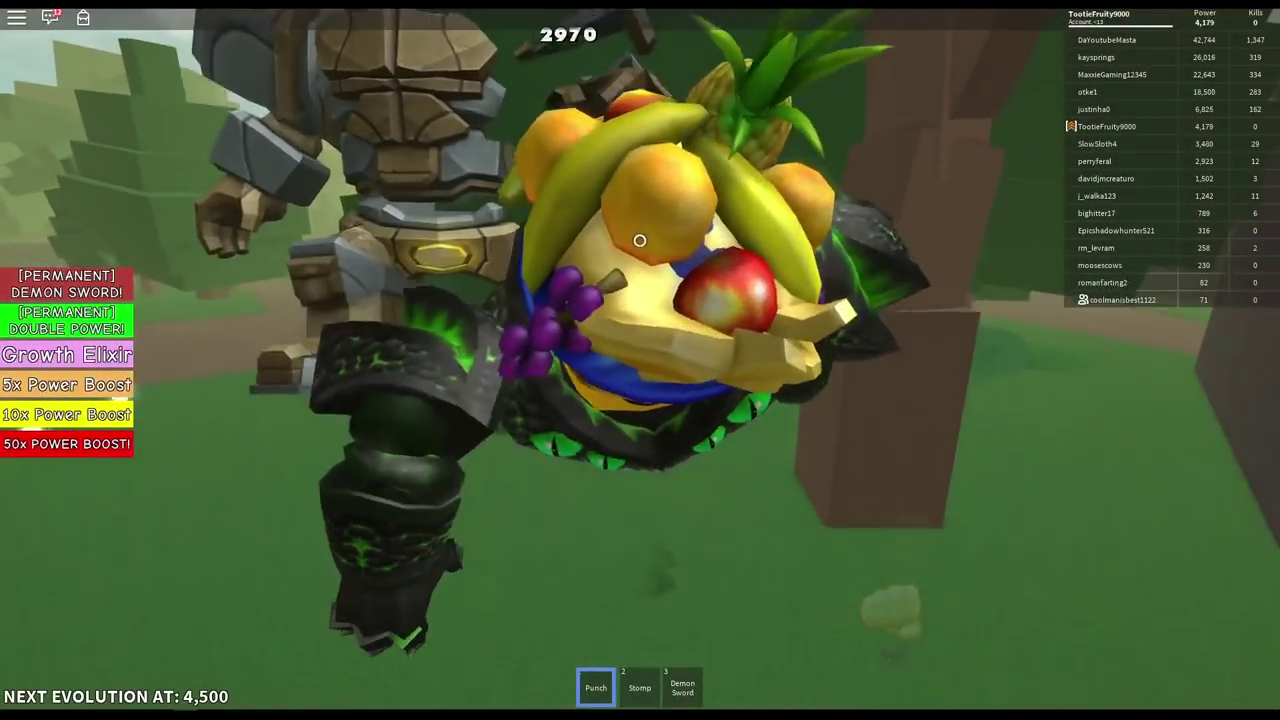
drag(640, 240, 640, 240)
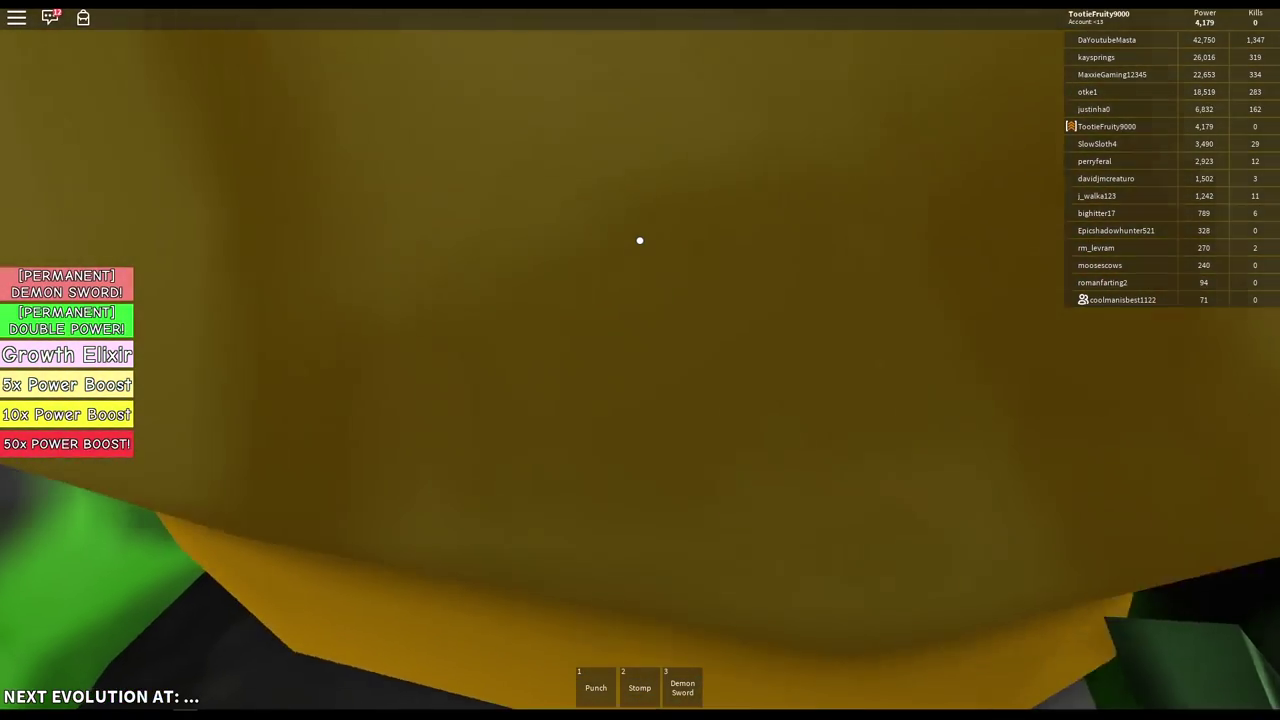
scroll(640, 240, down, 5)
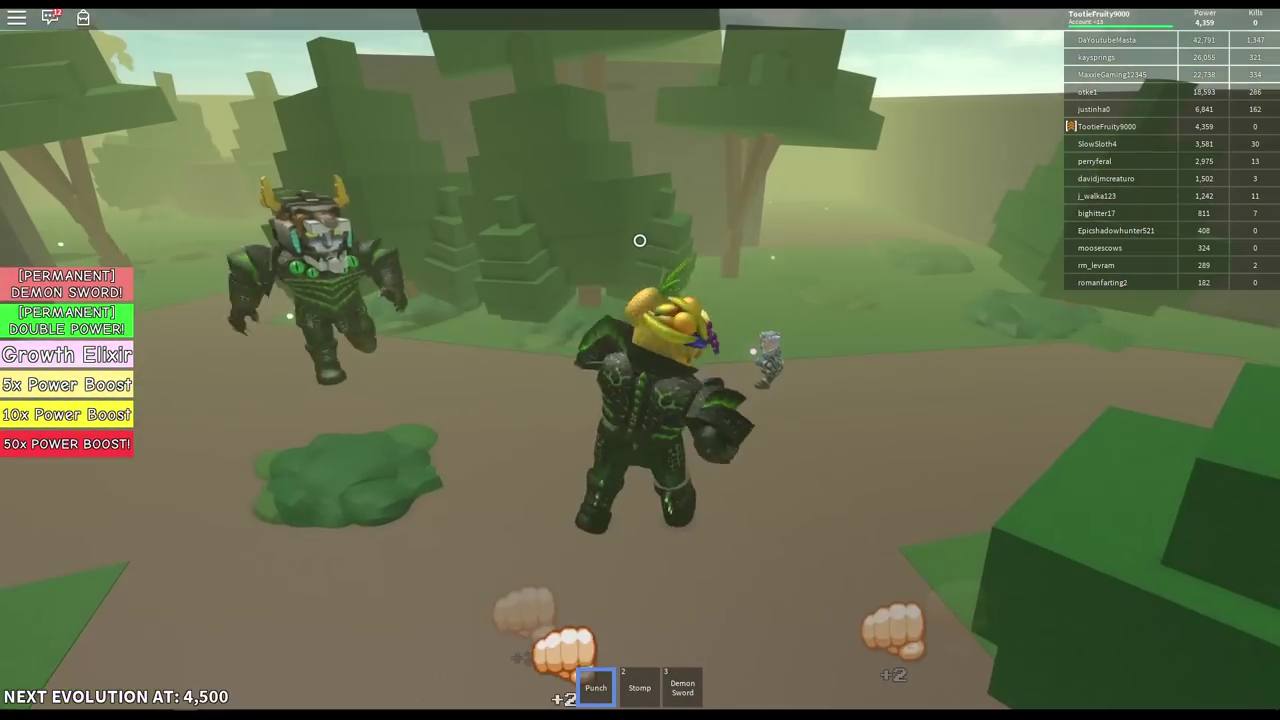
key(3)
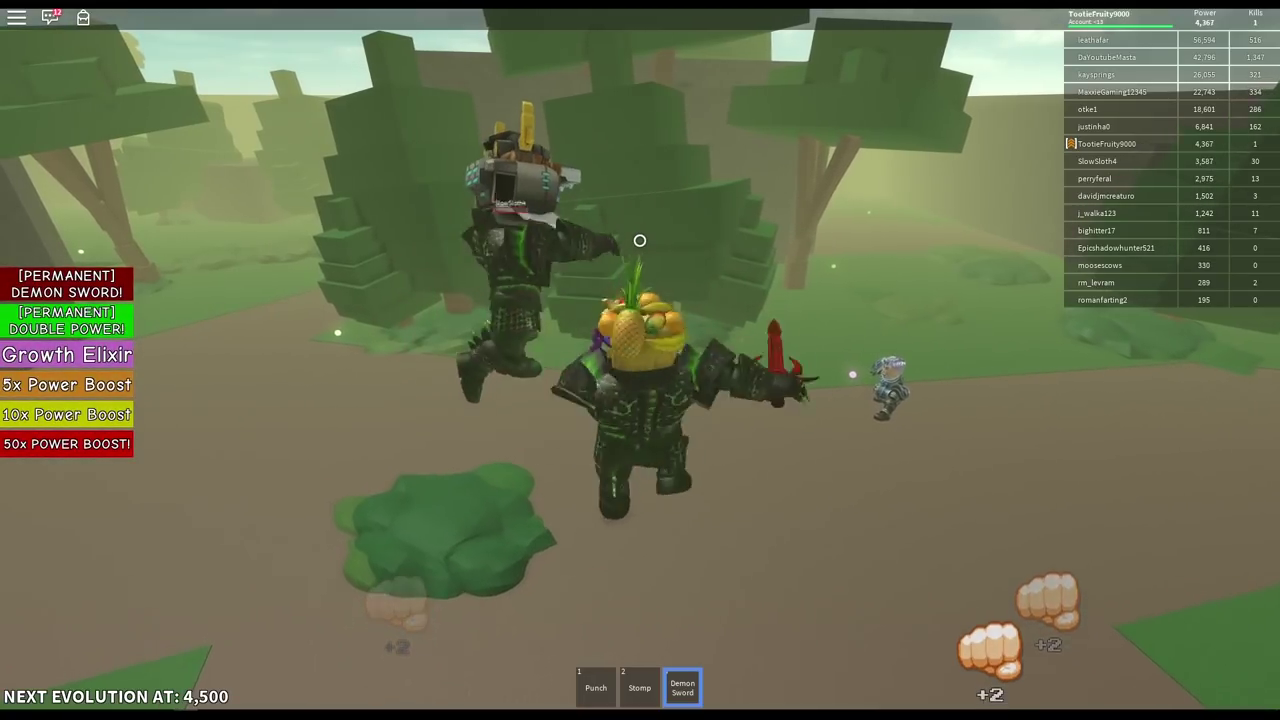
click(640, 240)
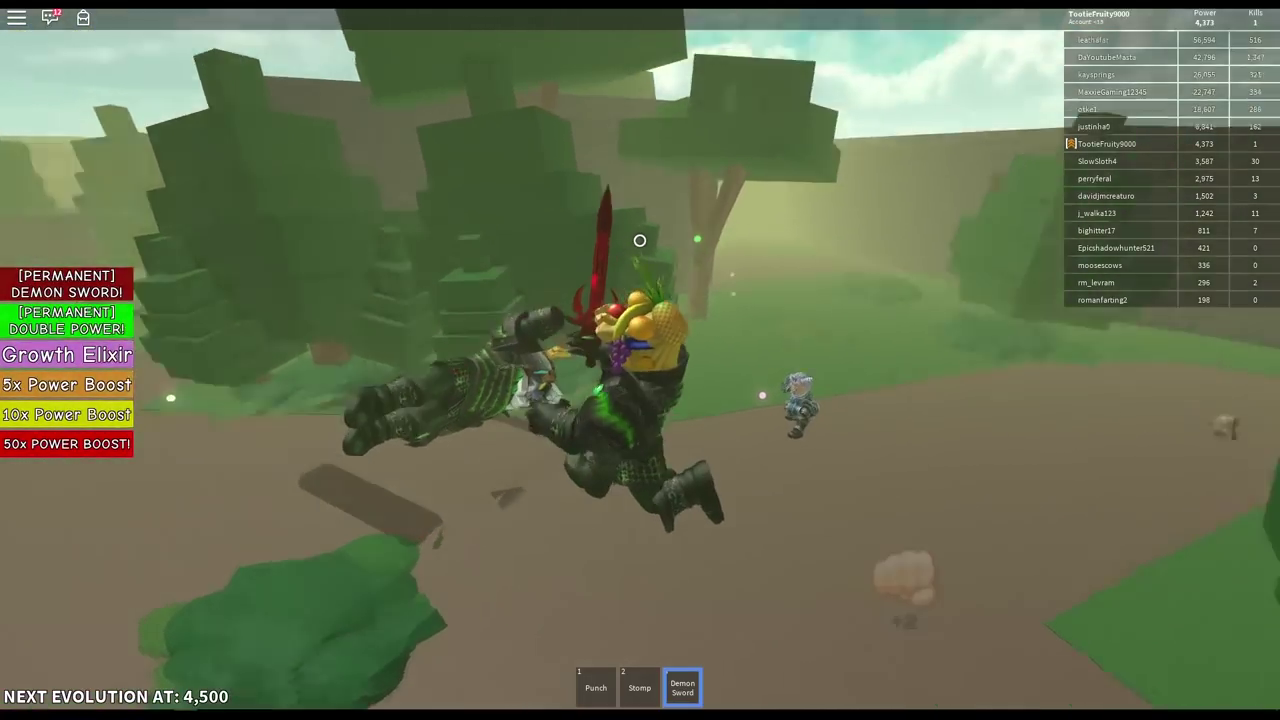
Swing the Demon Sword repeatedly at the small enemy for power
drag(640, 240, 640, 240)
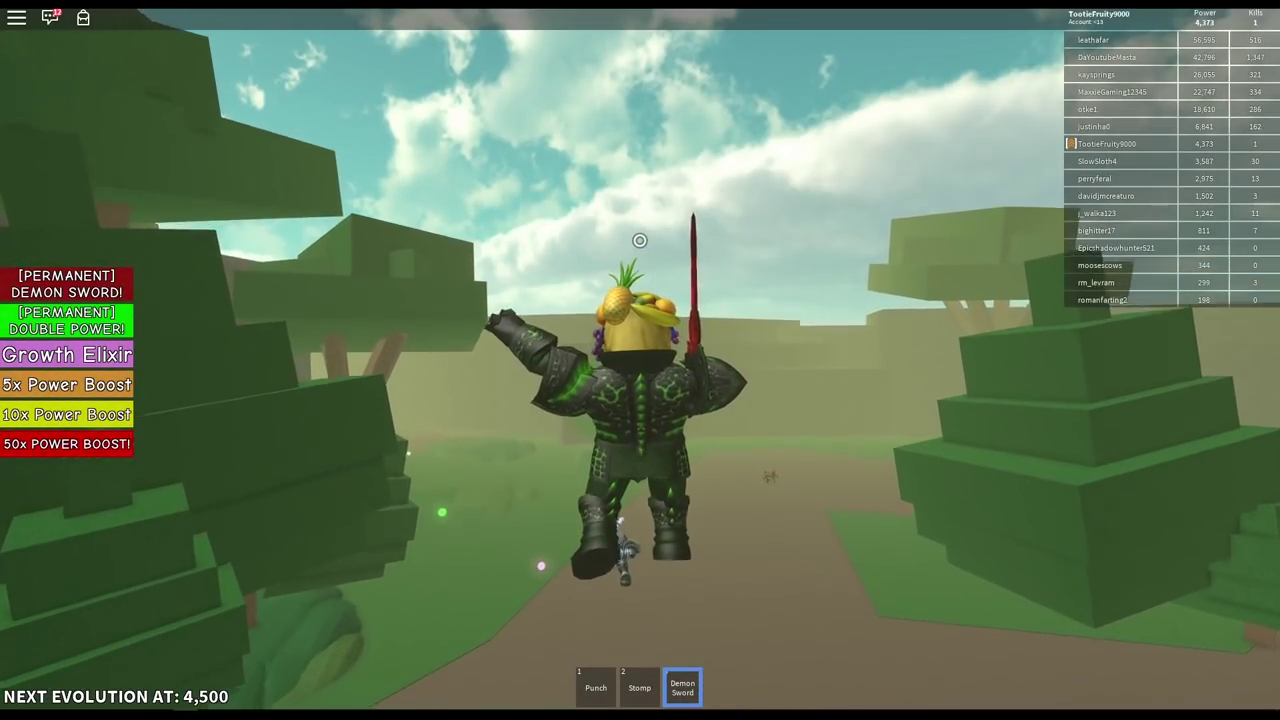
click(640, 240)
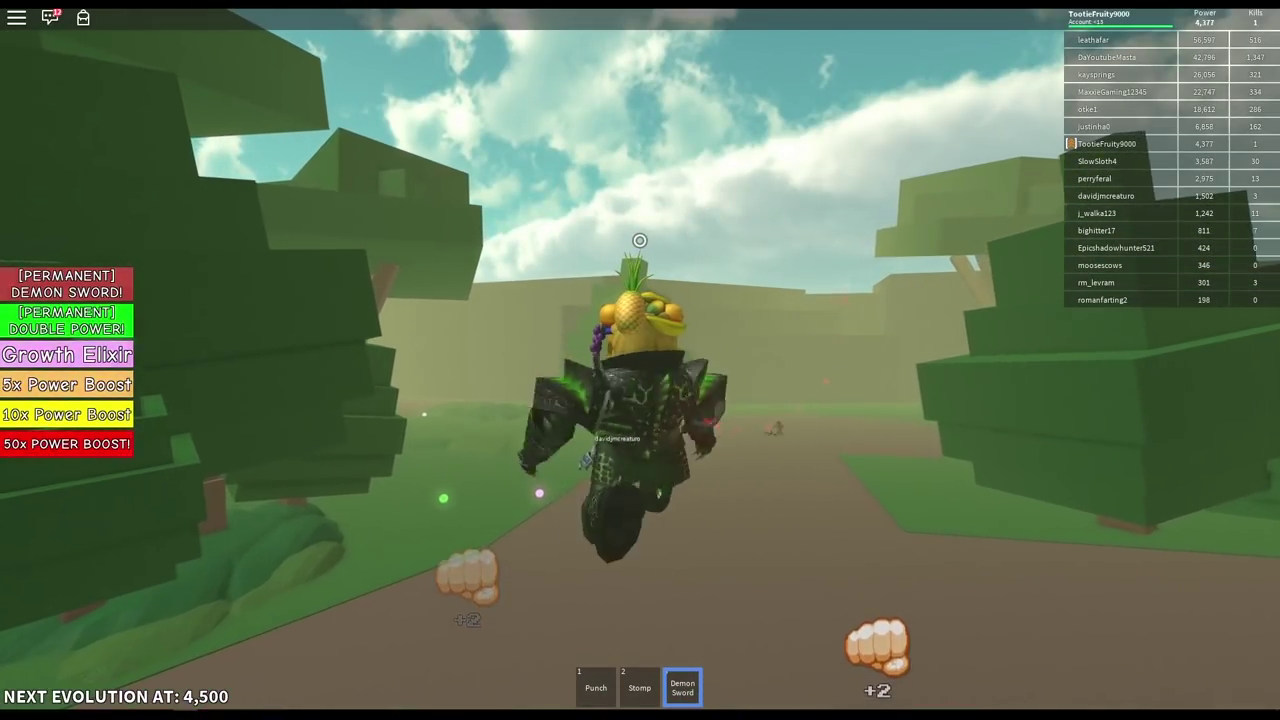
click(640, 240)
click(640, 240)
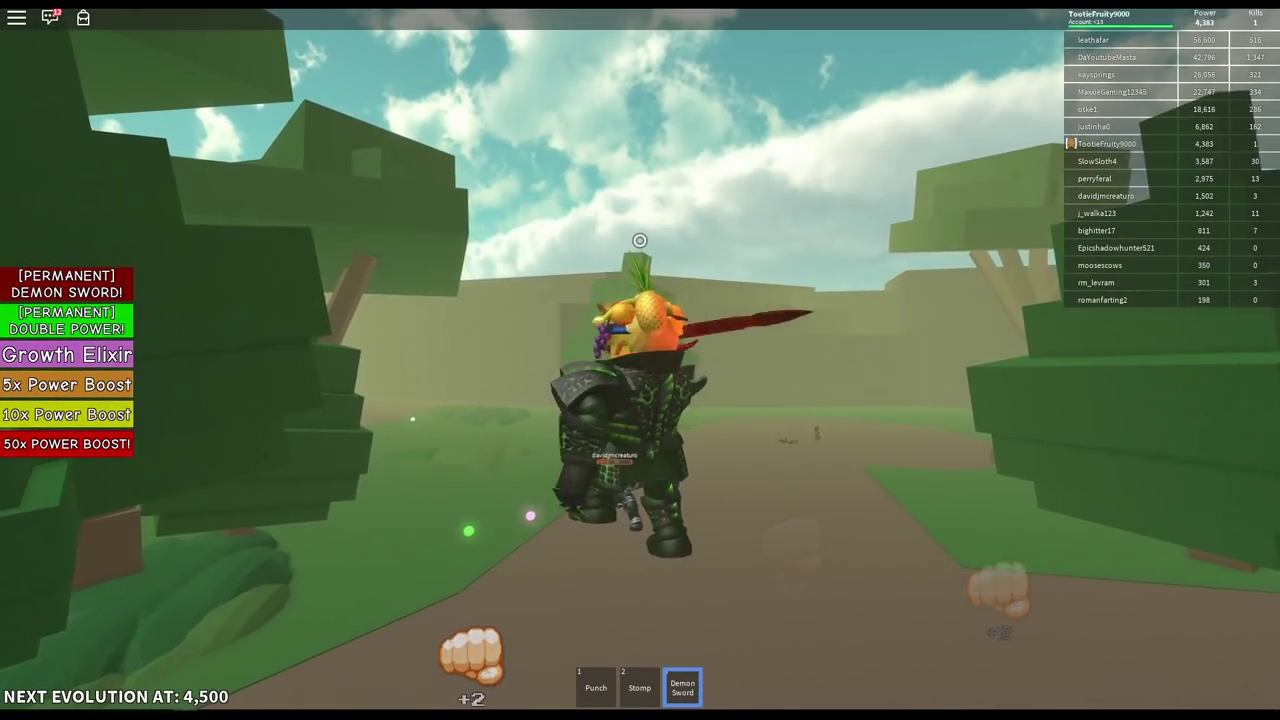
click(640, 240)
drag(640, 240, 640, 240)
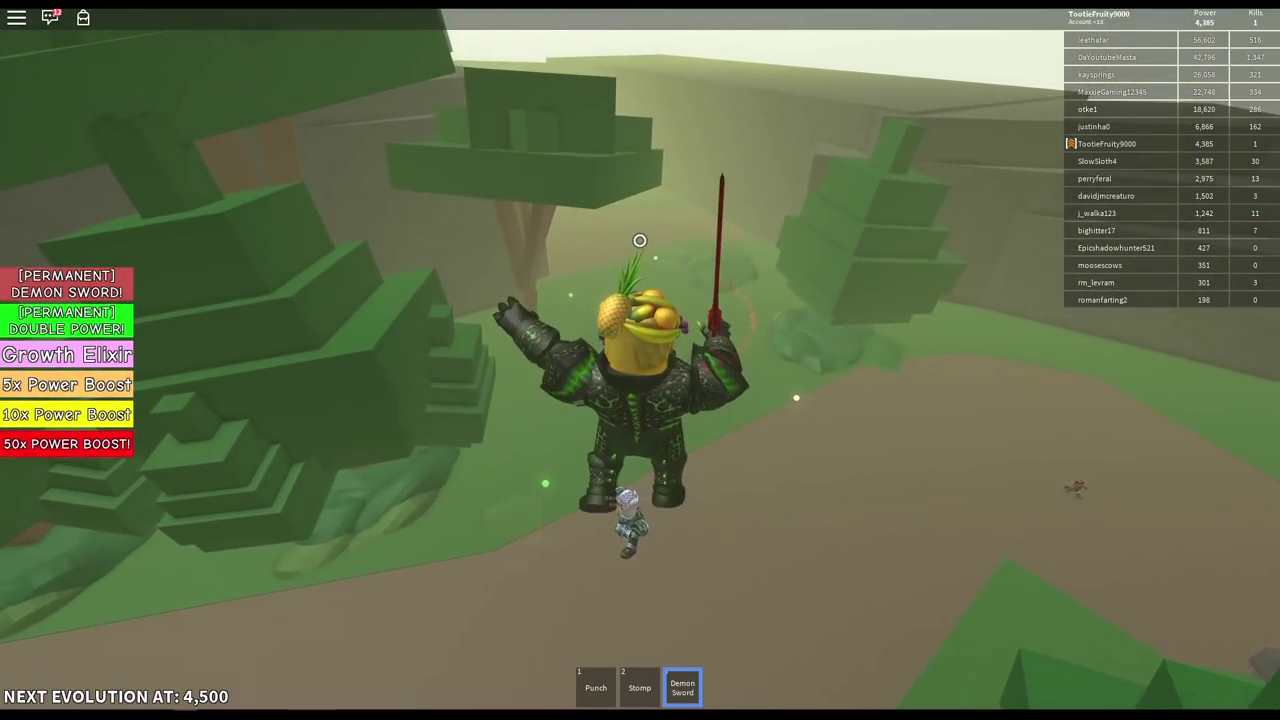
click(640, 240)
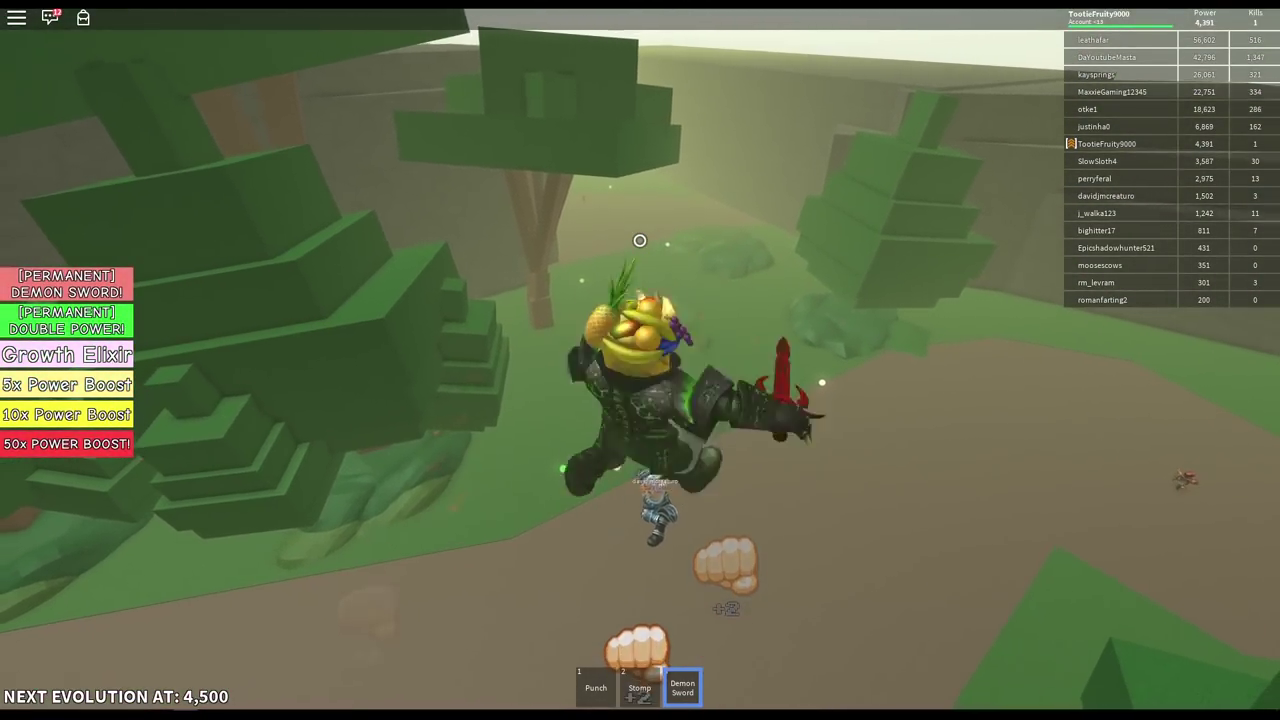
click(640, 240)
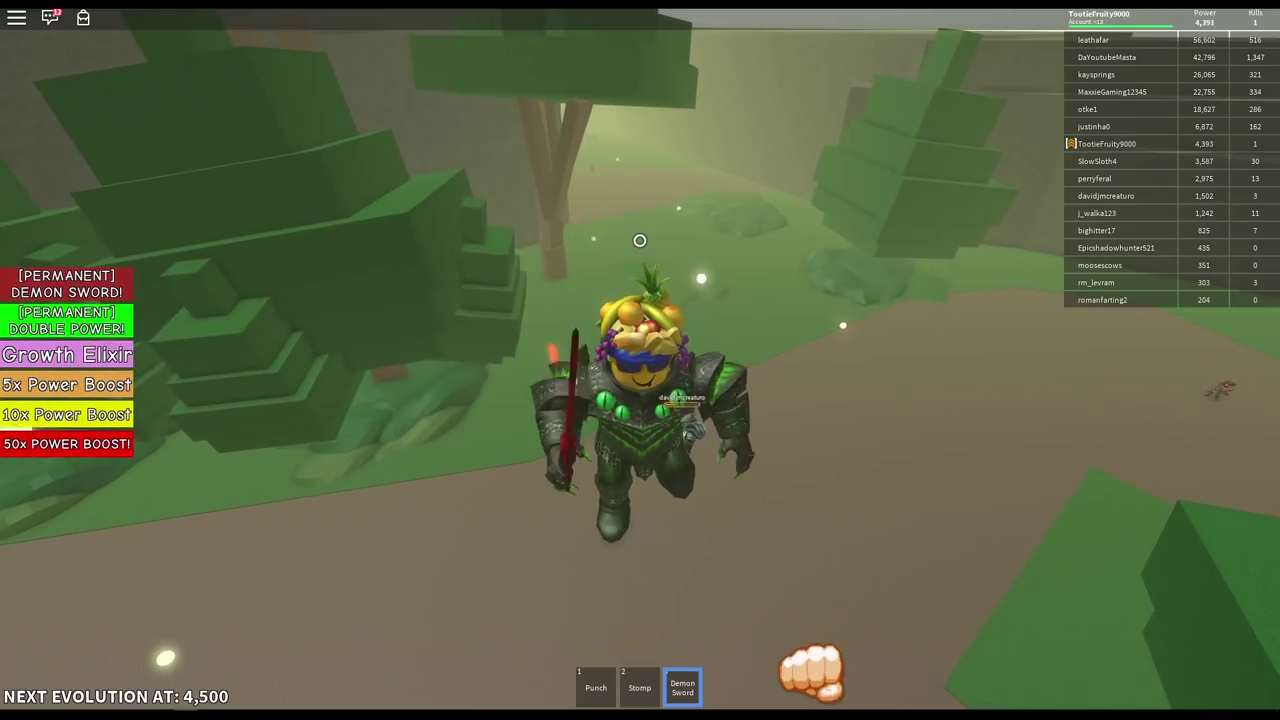
Switch to Stomp (2), stomp the enemy player for a kill, and move along the path
key(2)
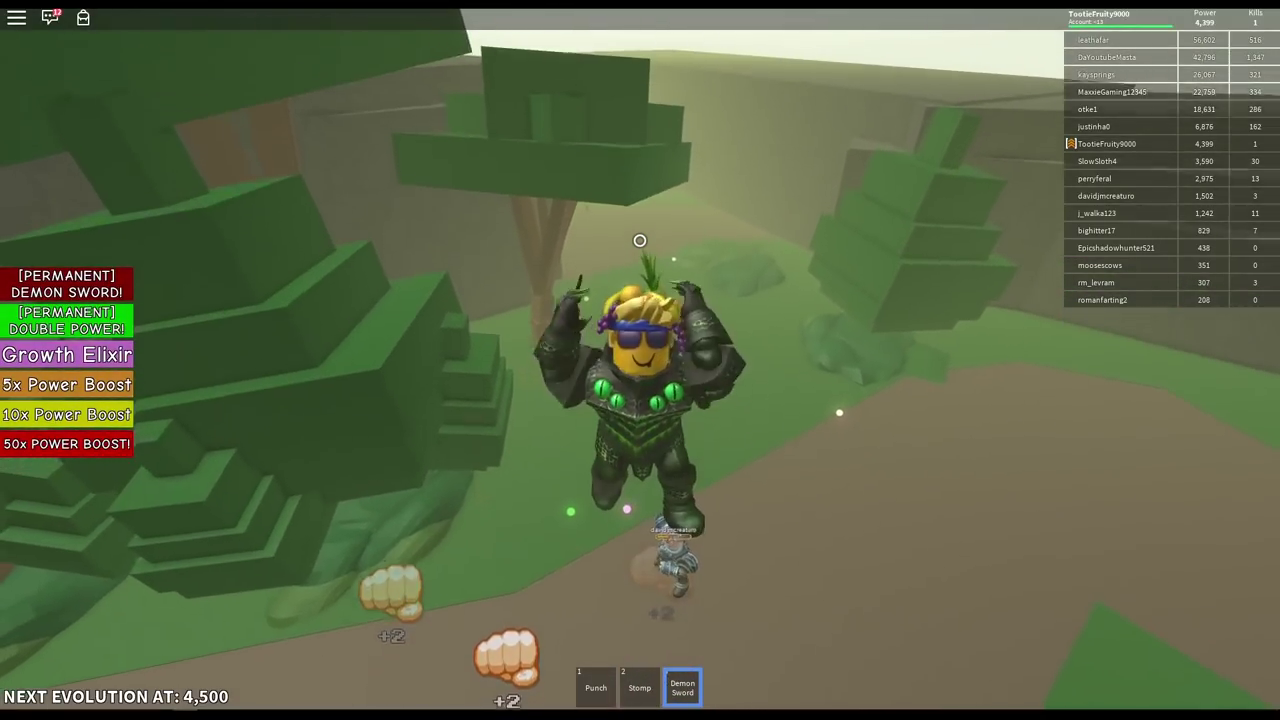
click(640, 240)
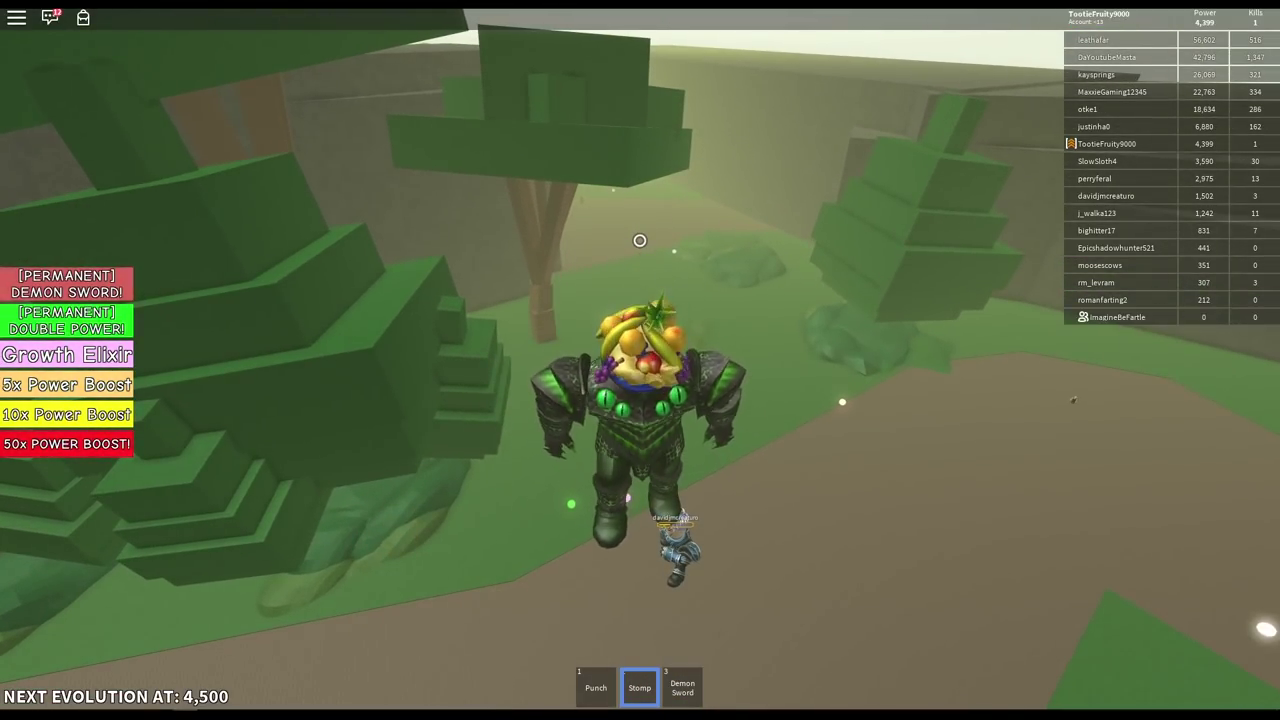
click(640, 240)
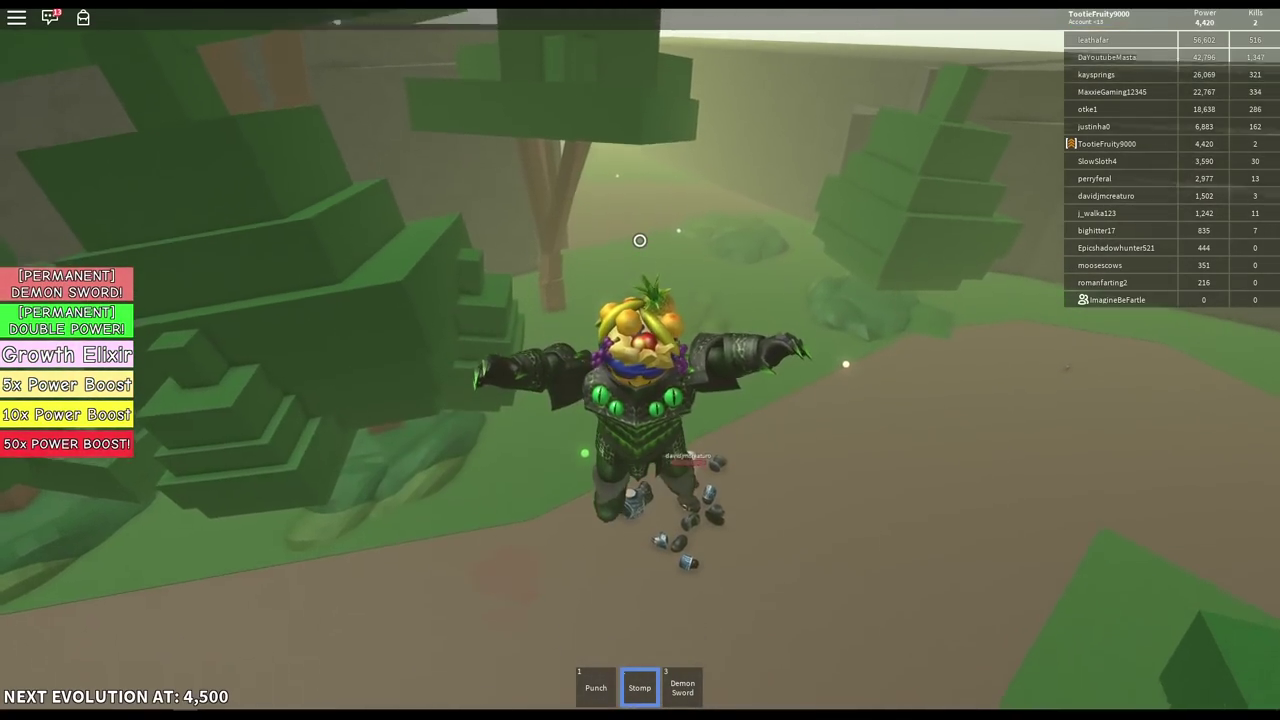
key(w)
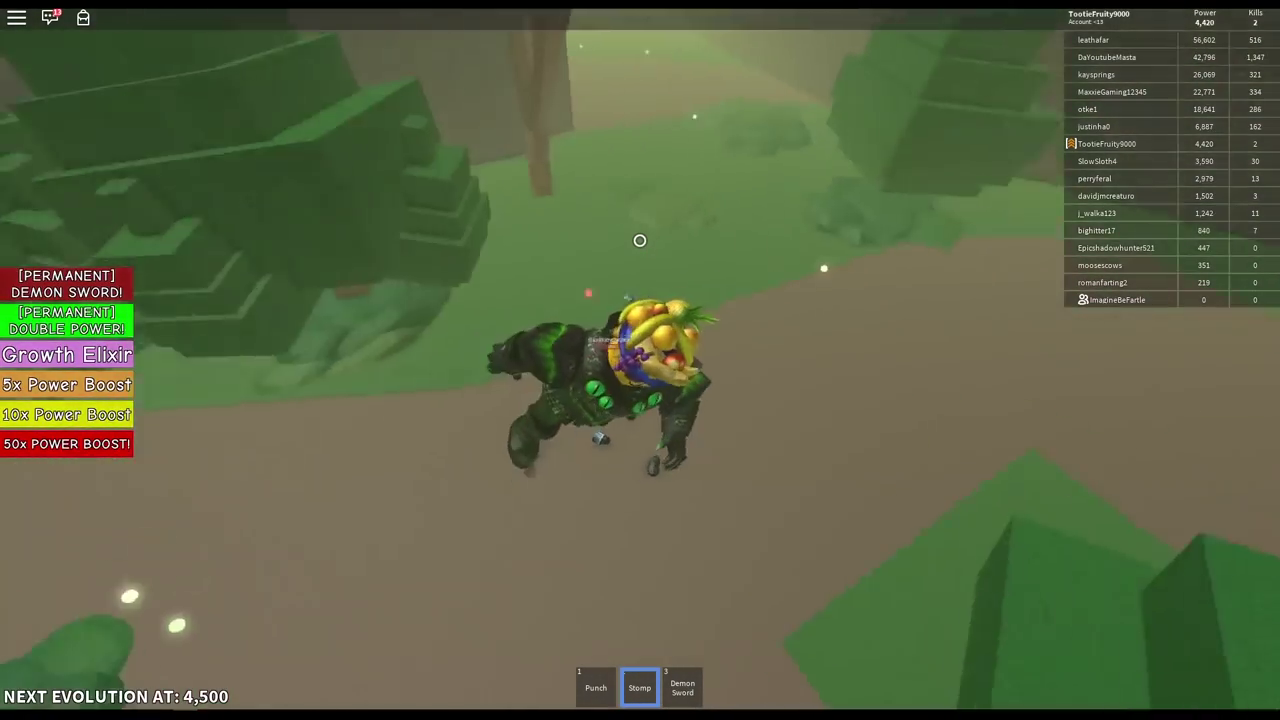
key(w)
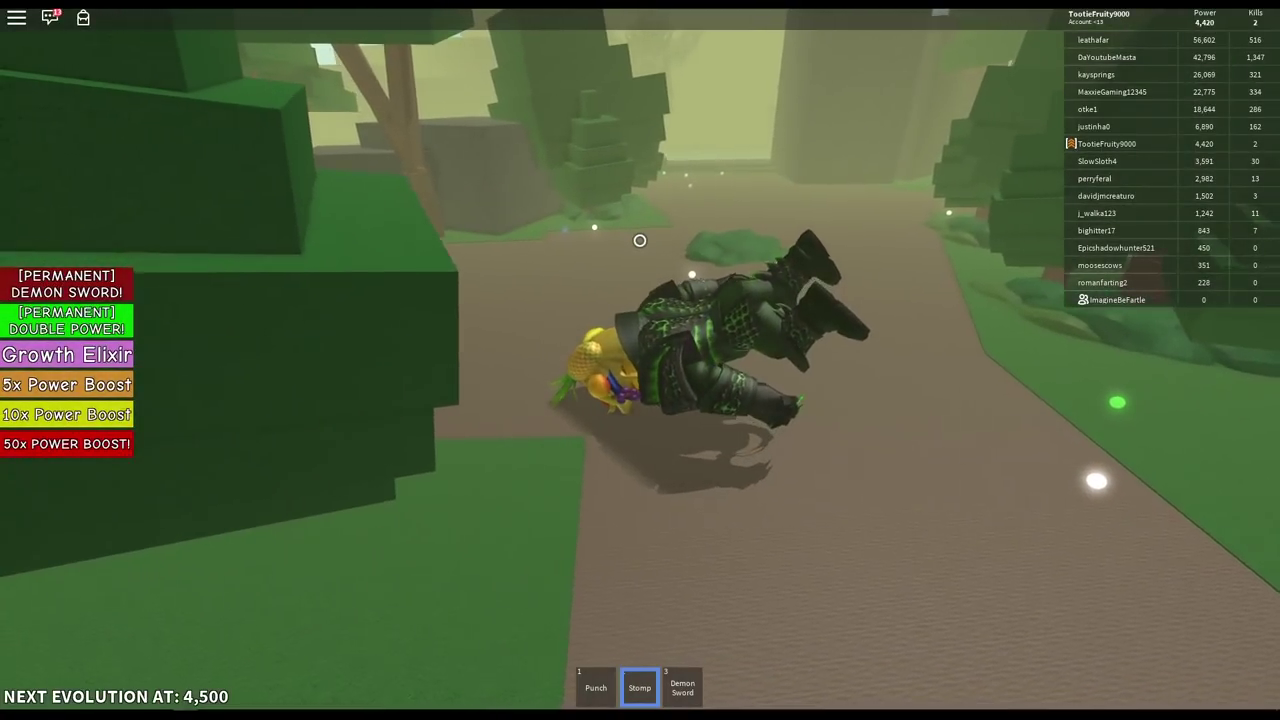
key(w)
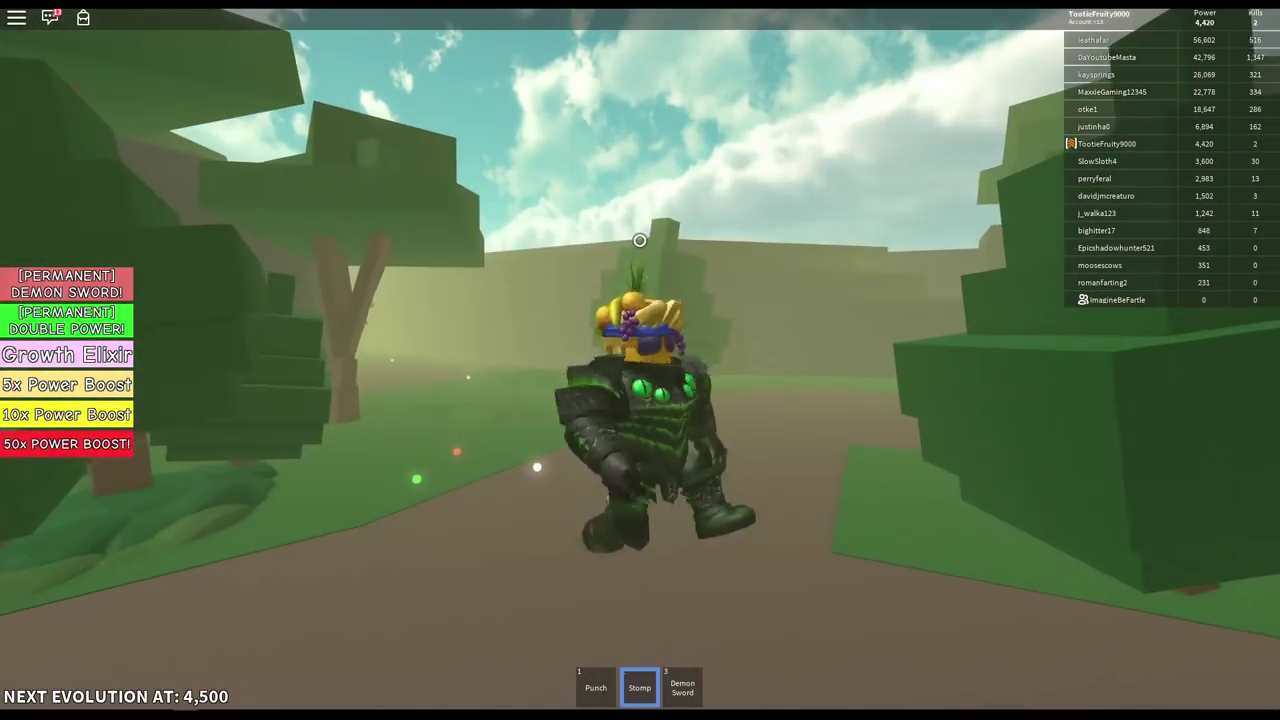
Punch repeatedly while running, pushing power past 4,500 to 4,522 and evolving
key(w)
key(1)
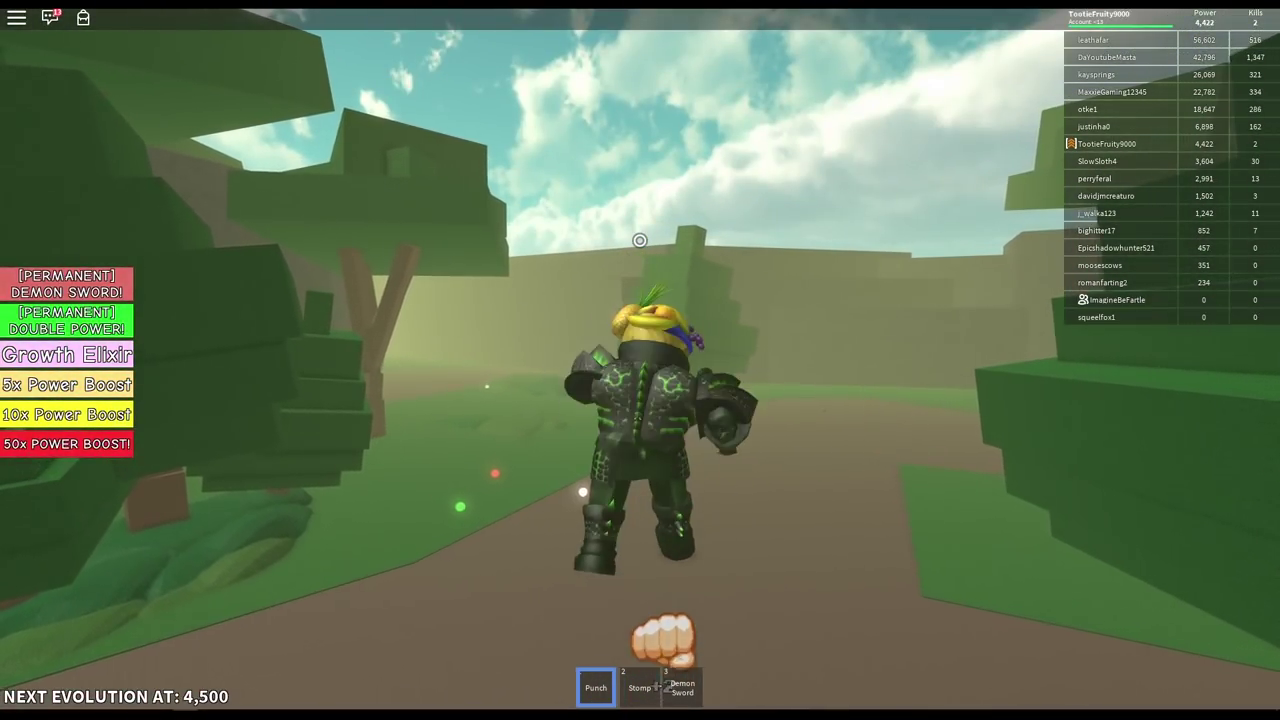
click(640, 240)
key(w)
click(640, 240)
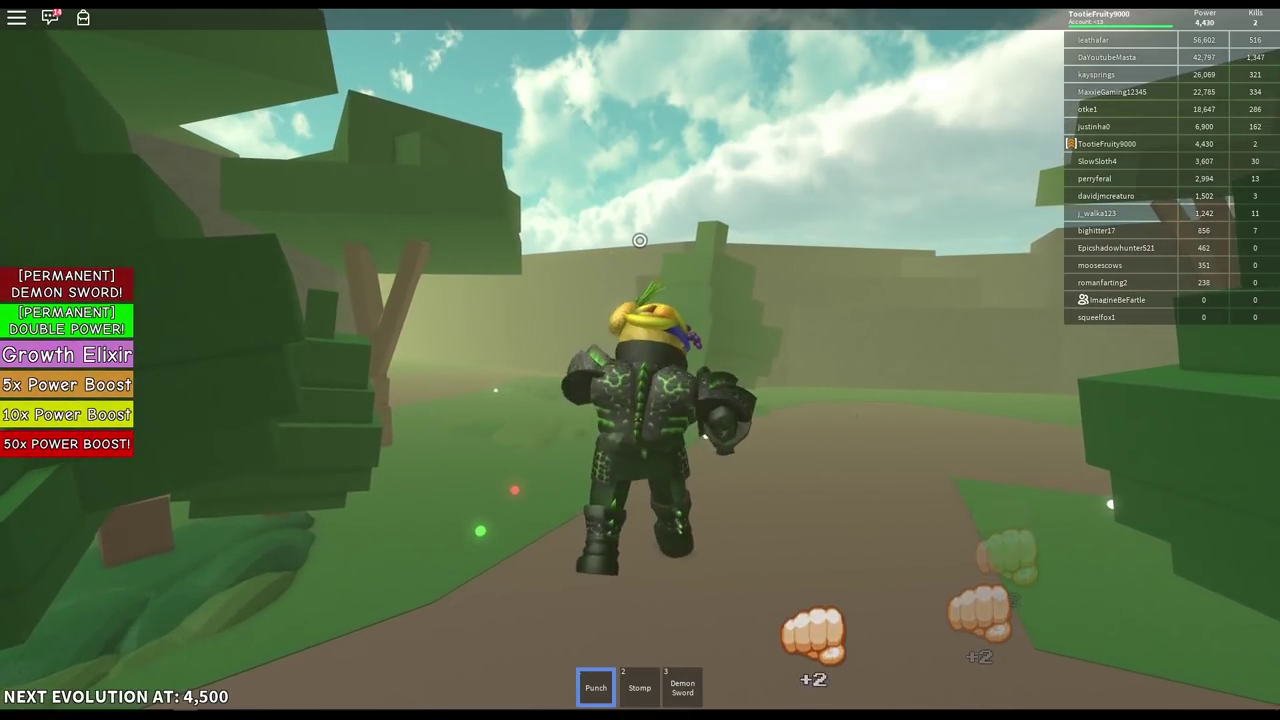
click(640, 240)
key(w)
click(640, 240)
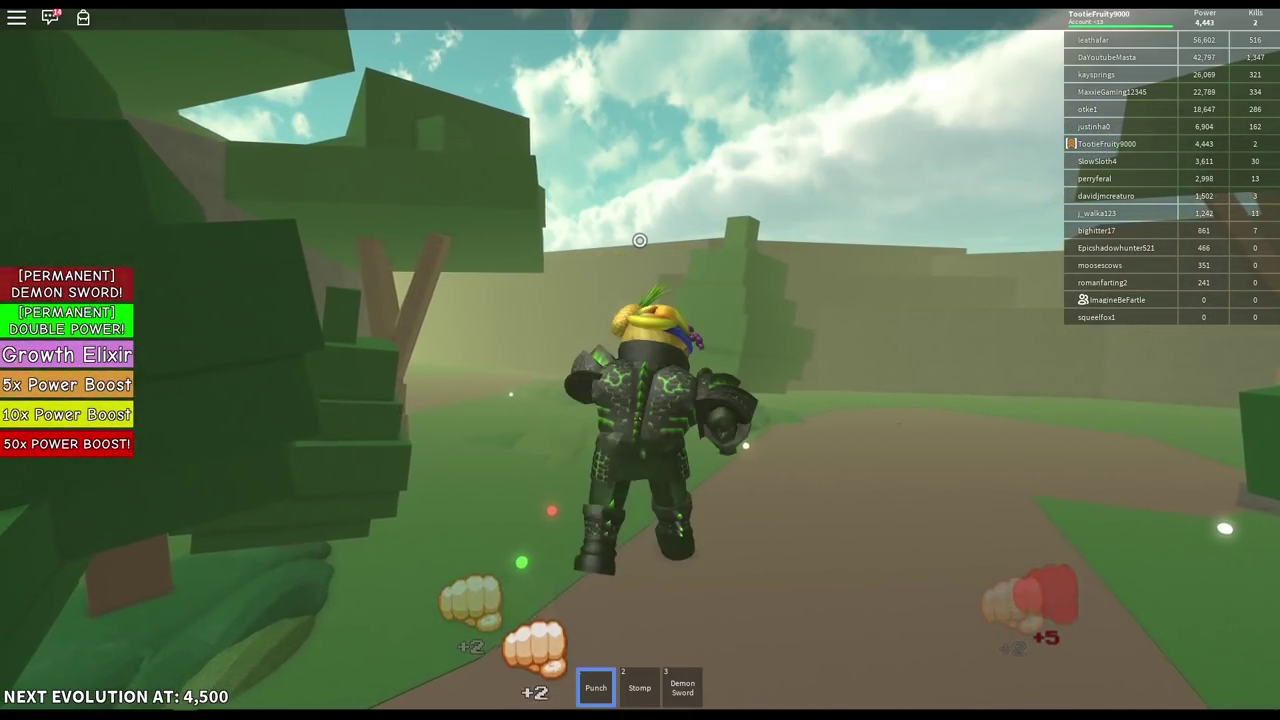
click(640, 240)
key(w)
click(640, 240)
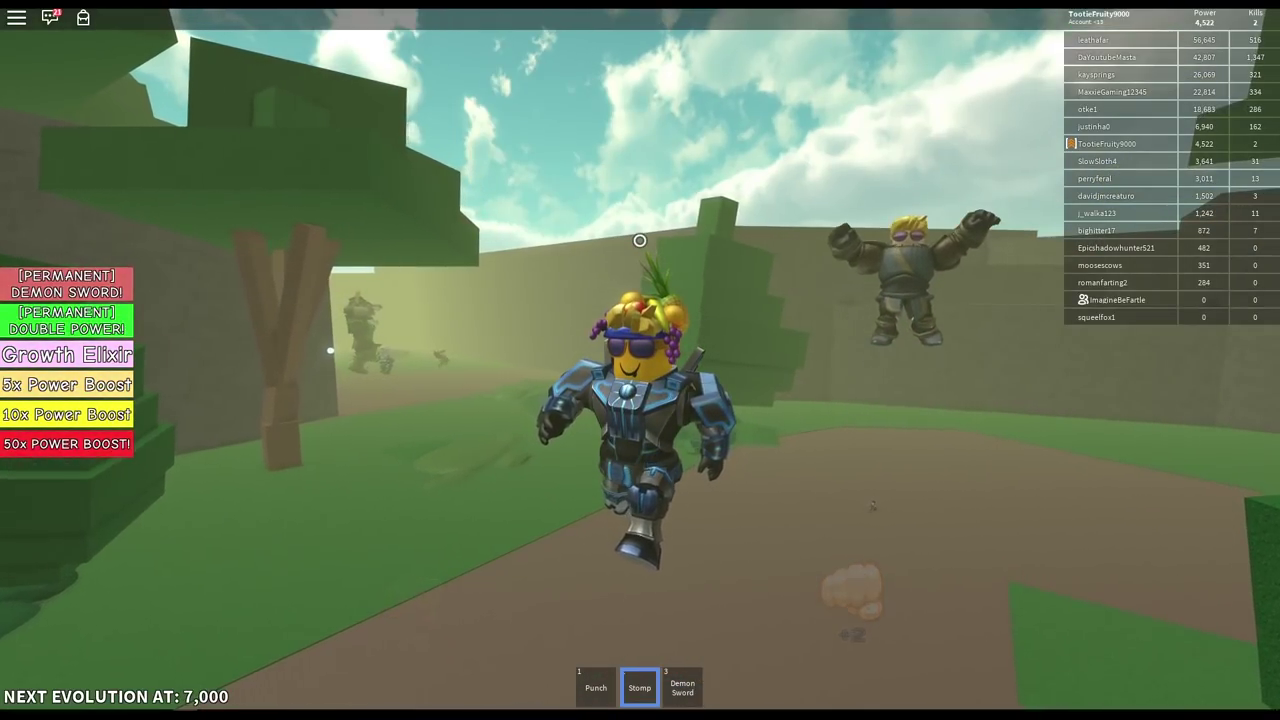
Kill the enemy player, then throw a punch and a stomp shockwave
drag(640, 240, 640, 240)
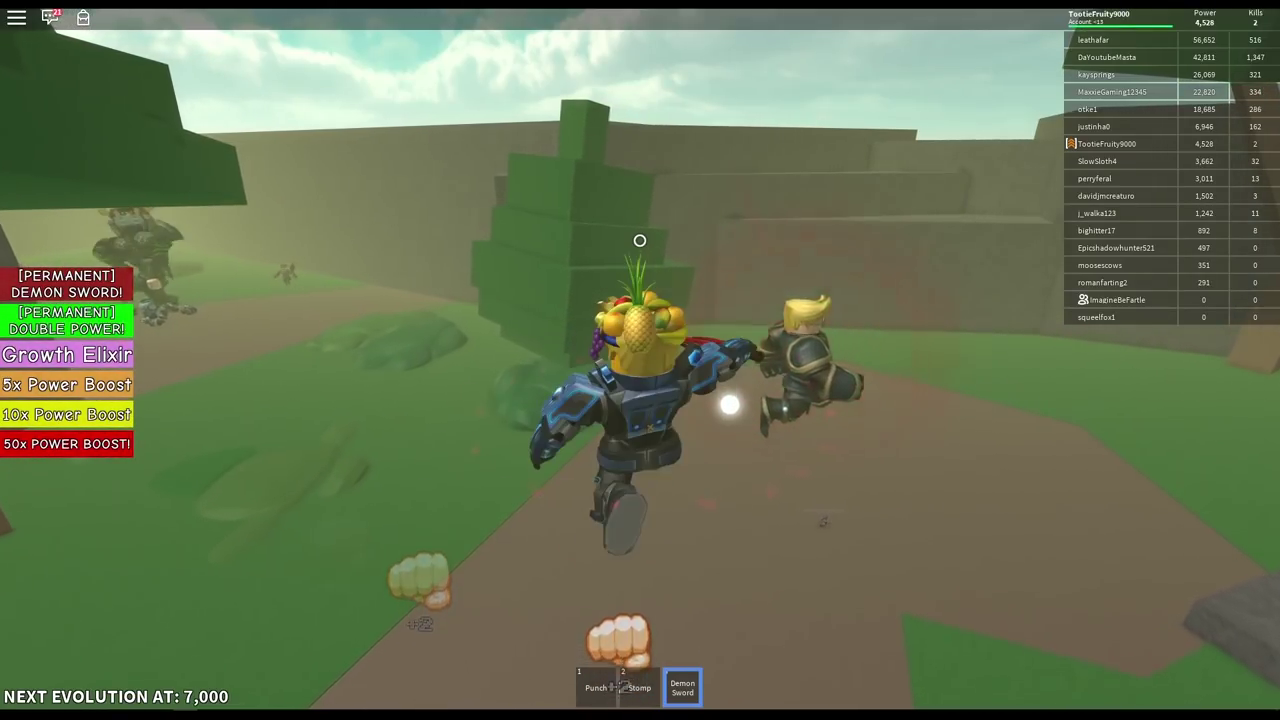
click(640, 240)
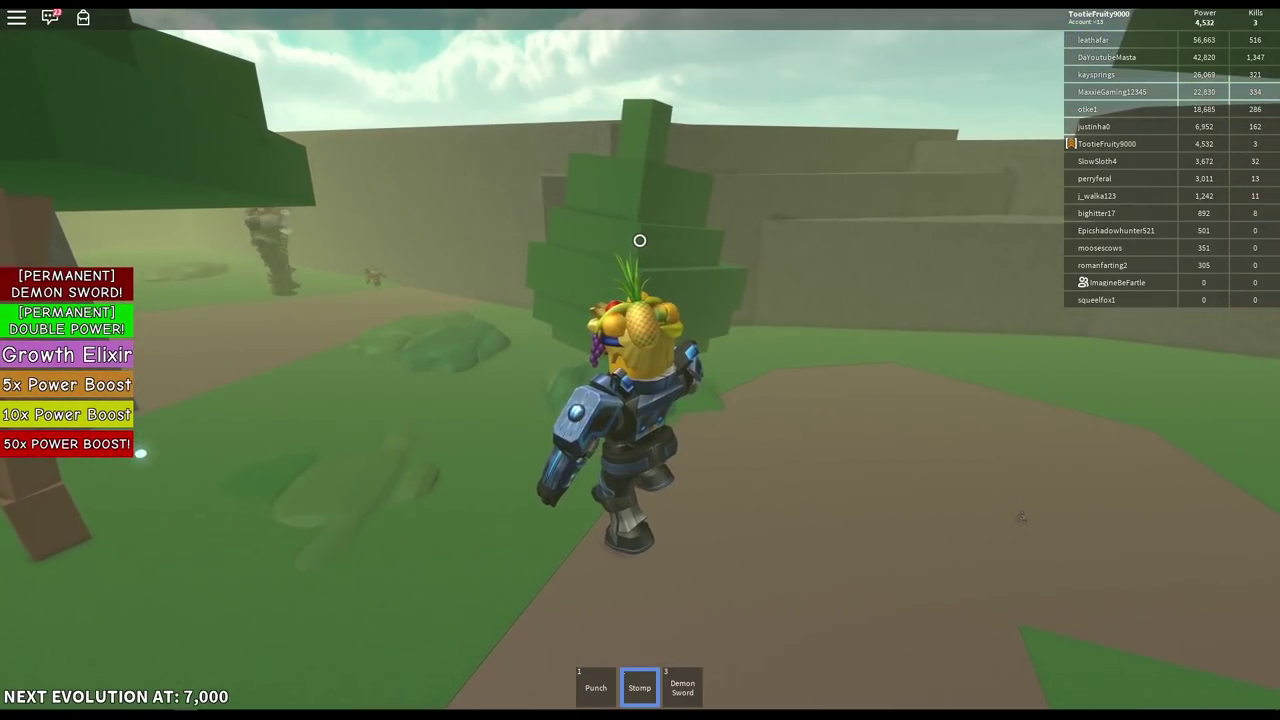
click(640, 240)
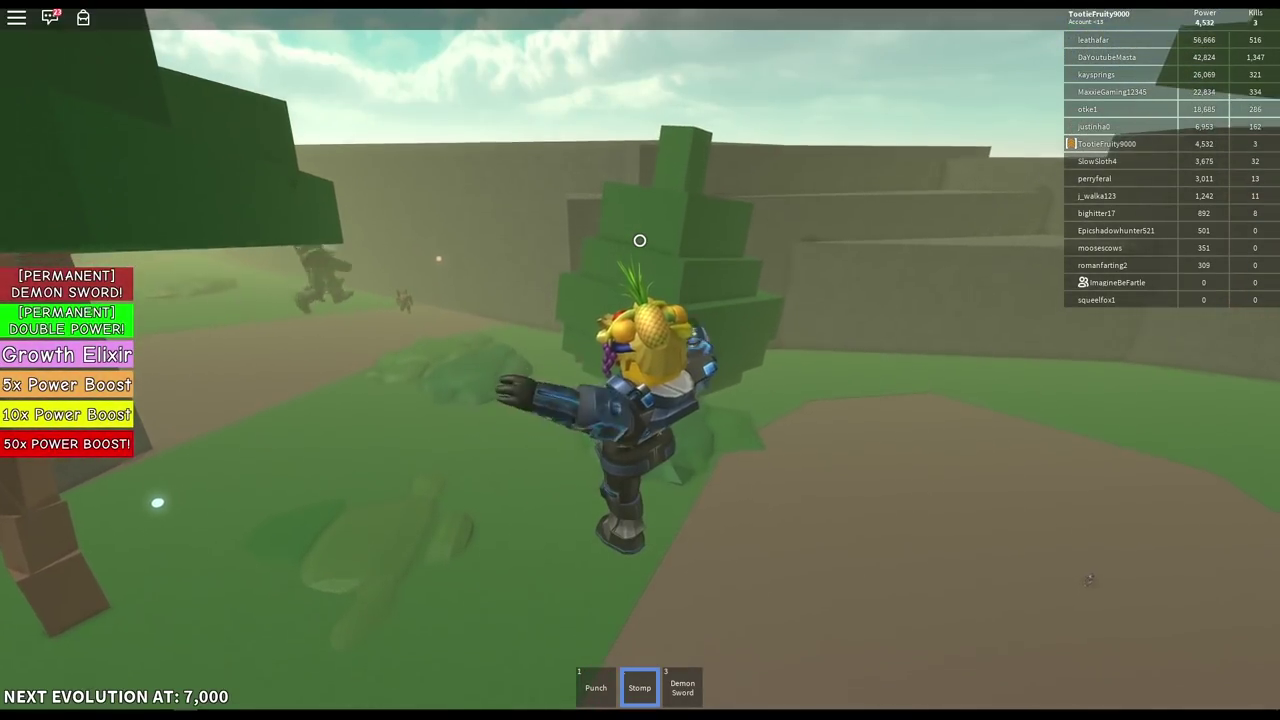
click(640, 240)
key(1)
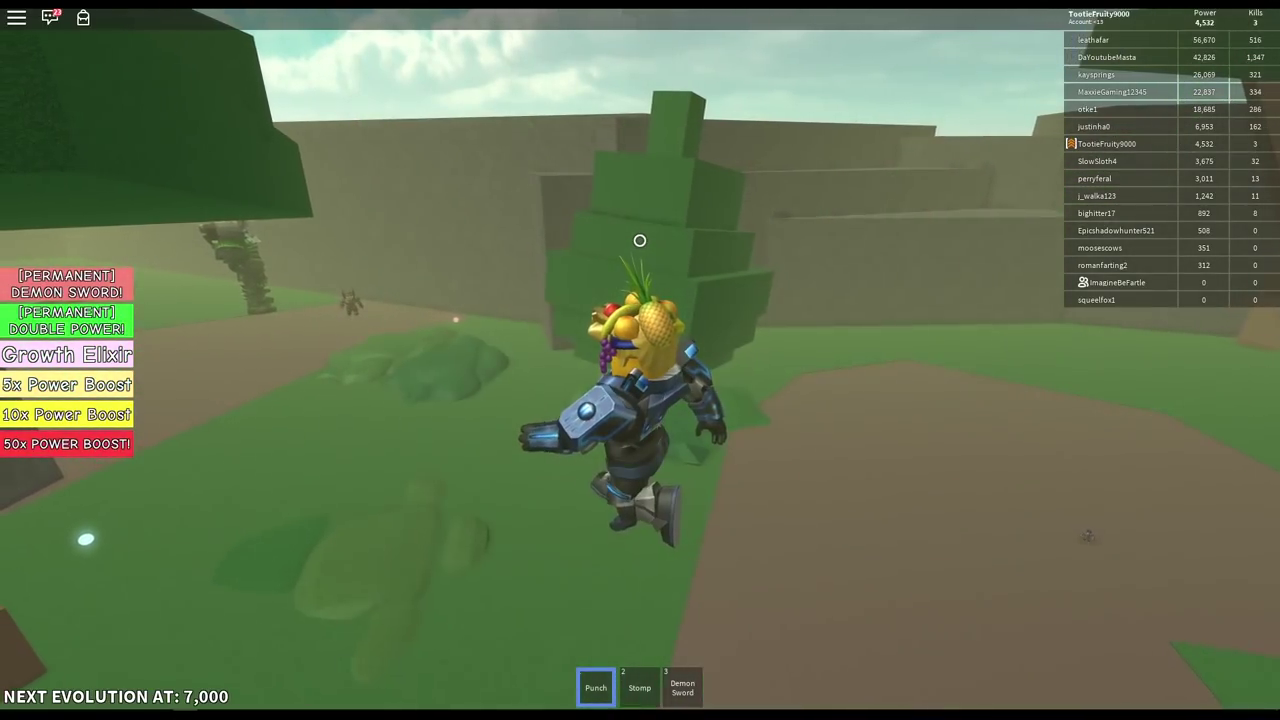
Kill an enemy with Demon Sword swings, then stomp another nearby enemy
key(3)
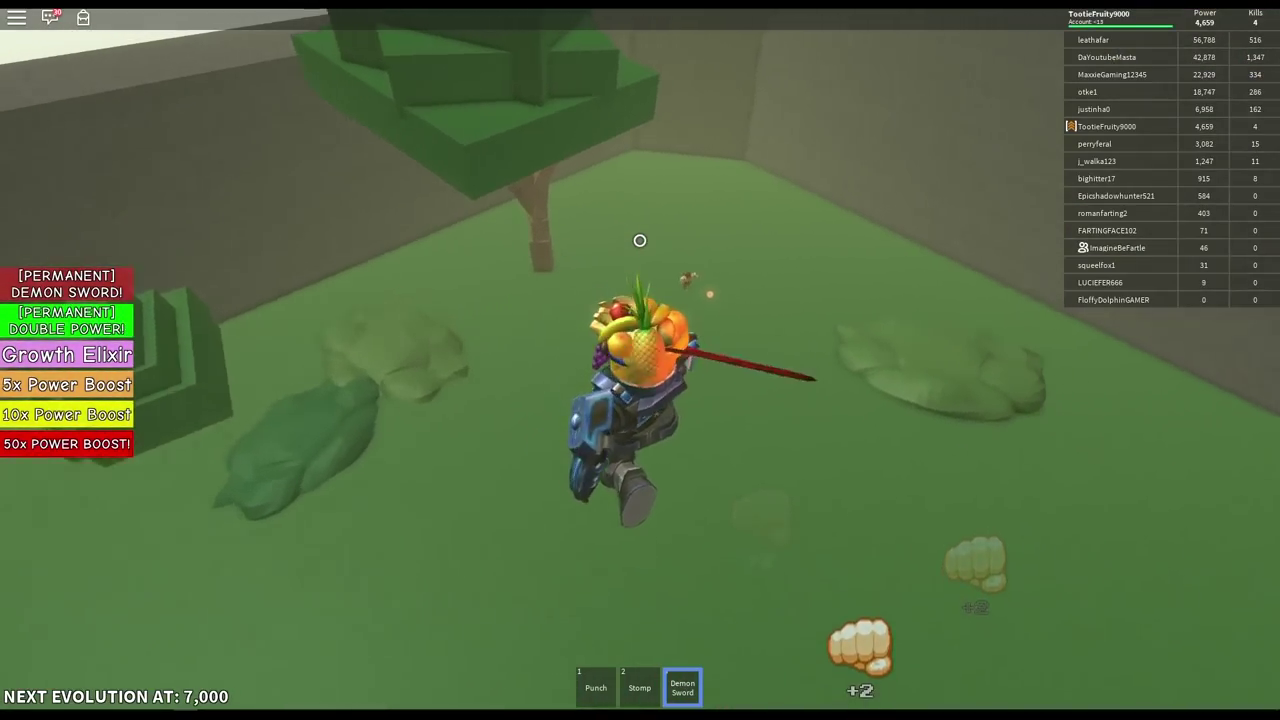
click(640, 240)
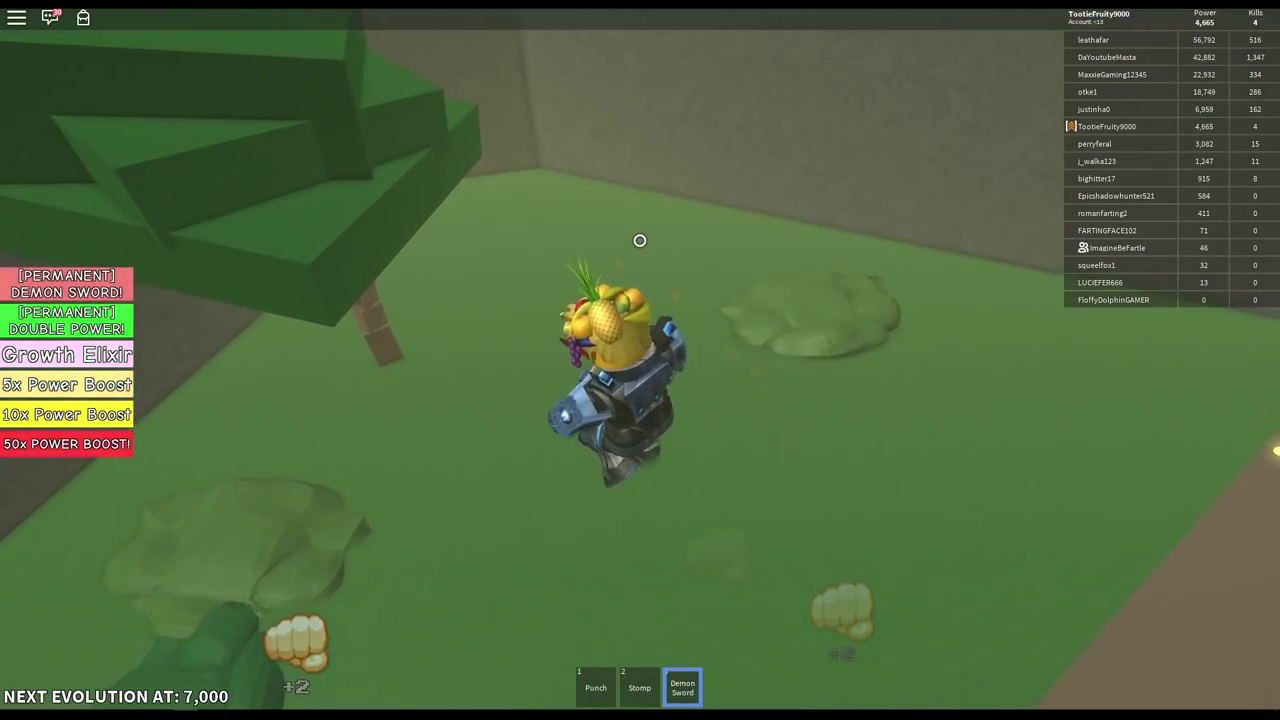
click(640, 240)
key(2)
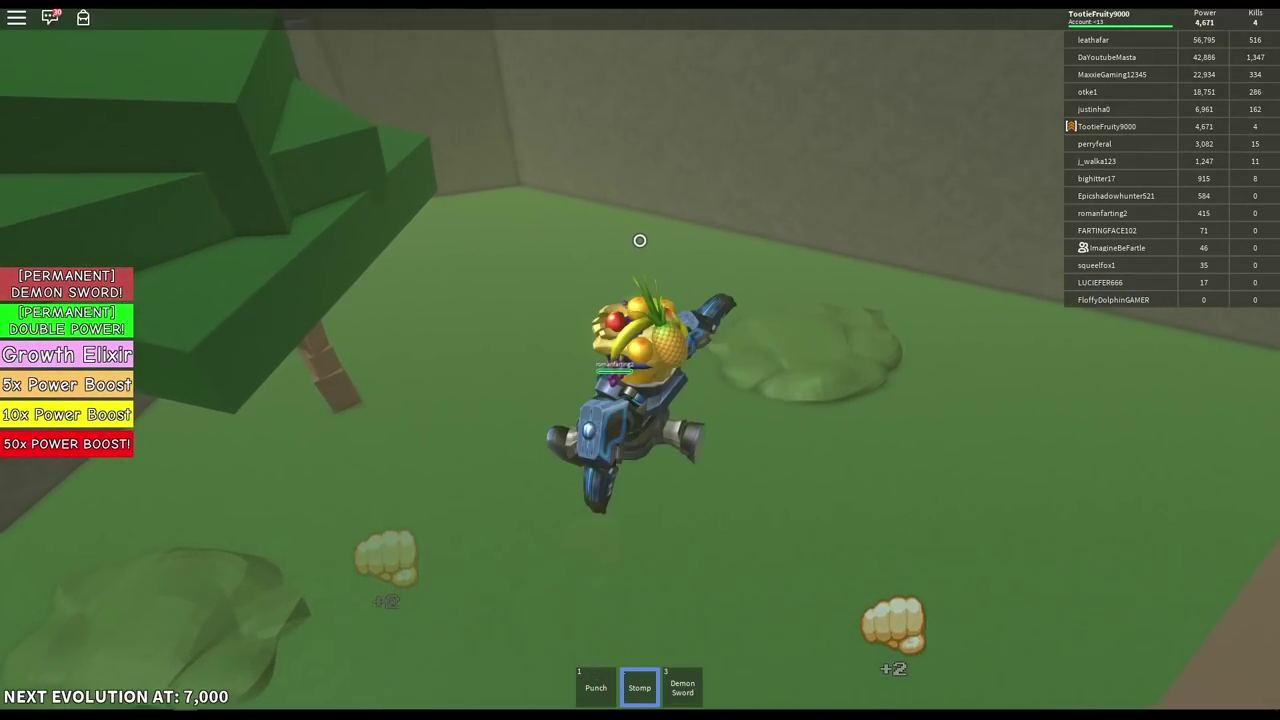
click(640, 240)
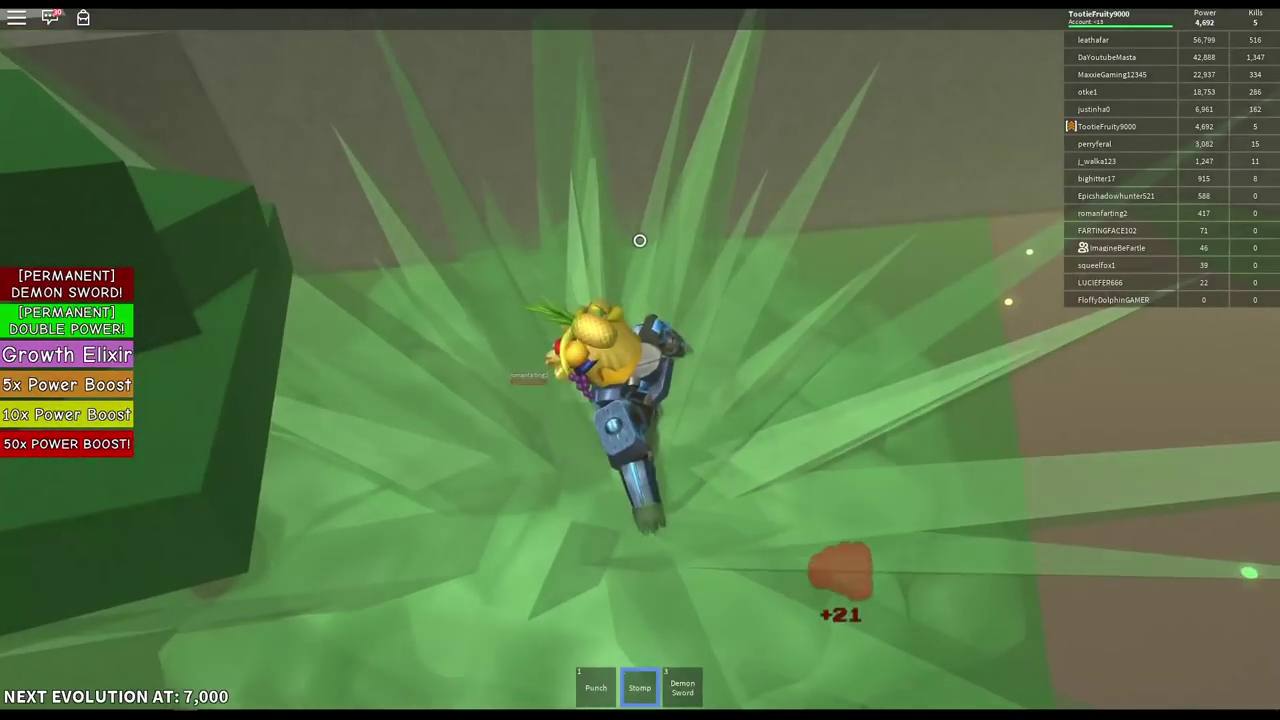
Walk to a new area and swing the Demon Sword repeatedly for power
key(w)
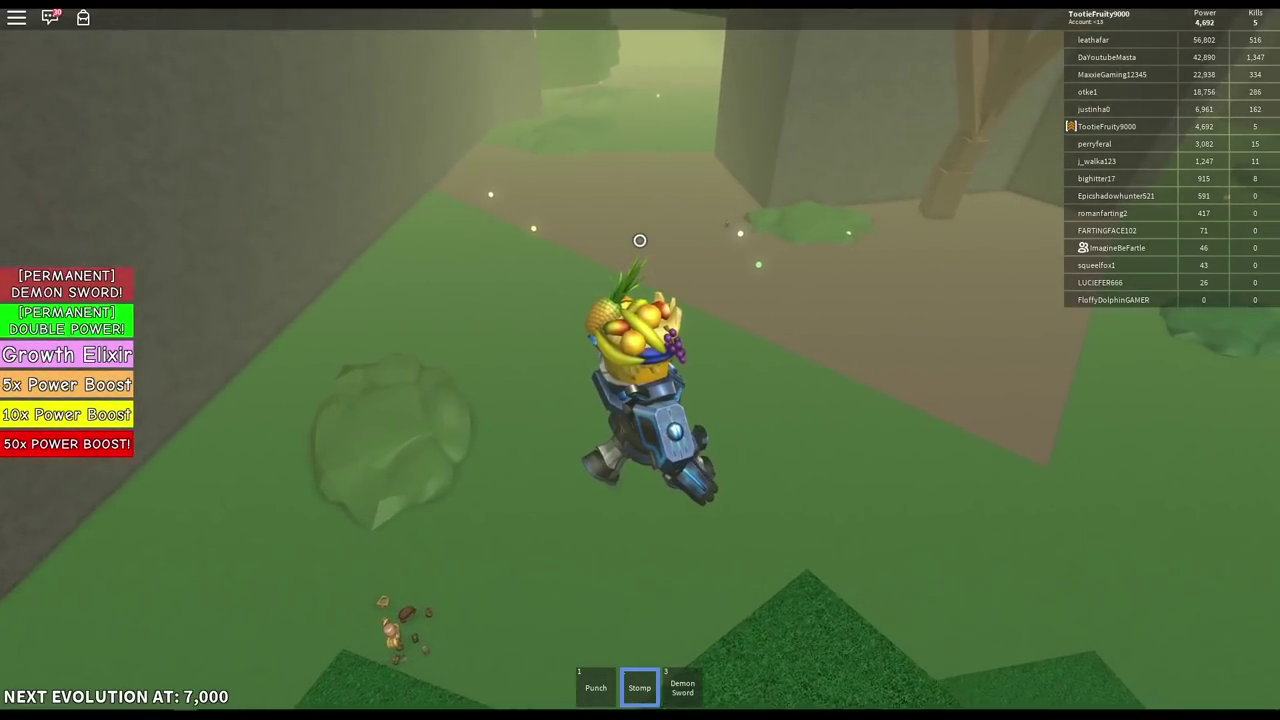
key(3)
click(640, 240)
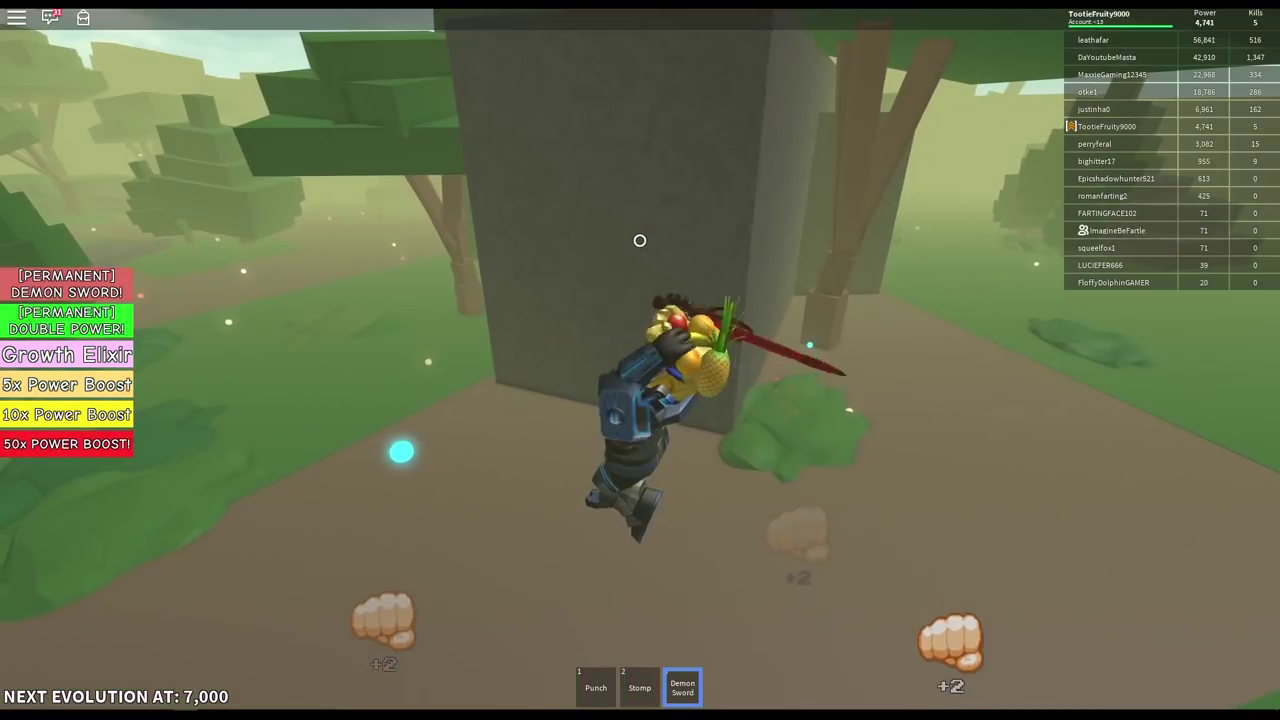
click(640, 240)
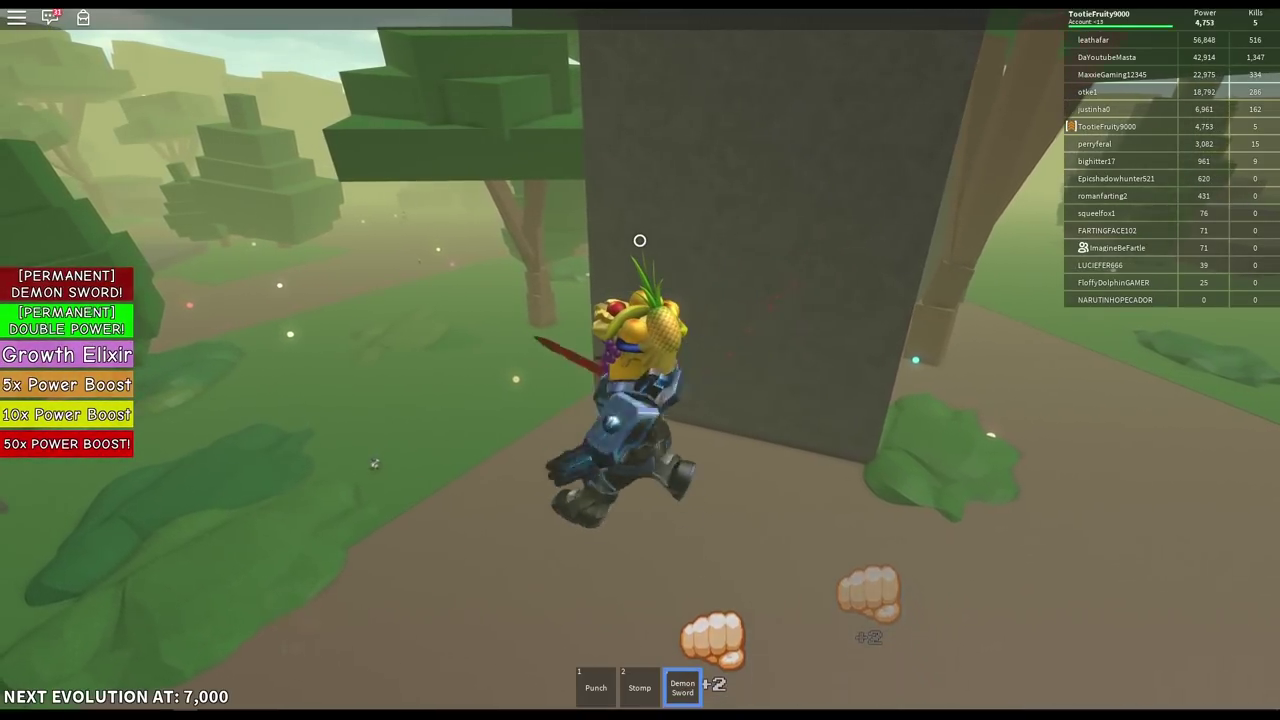
click(640, 240)
click(640, 240)
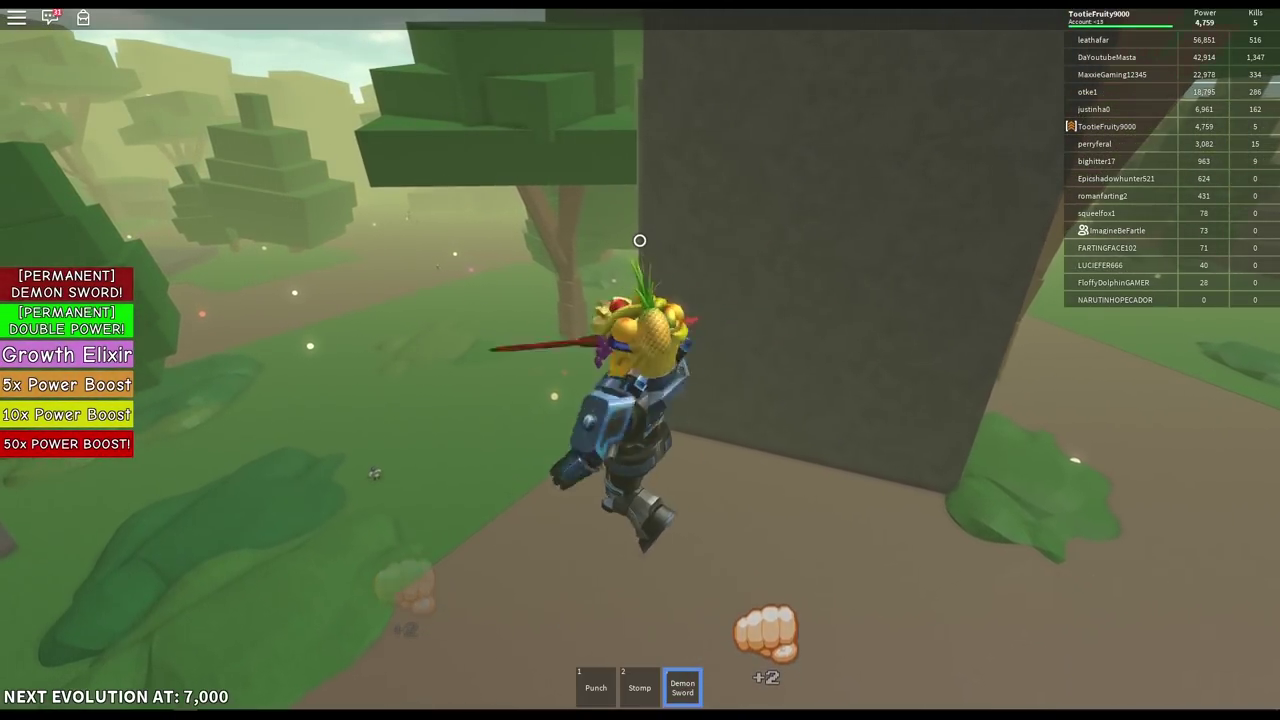
click(640, 240)
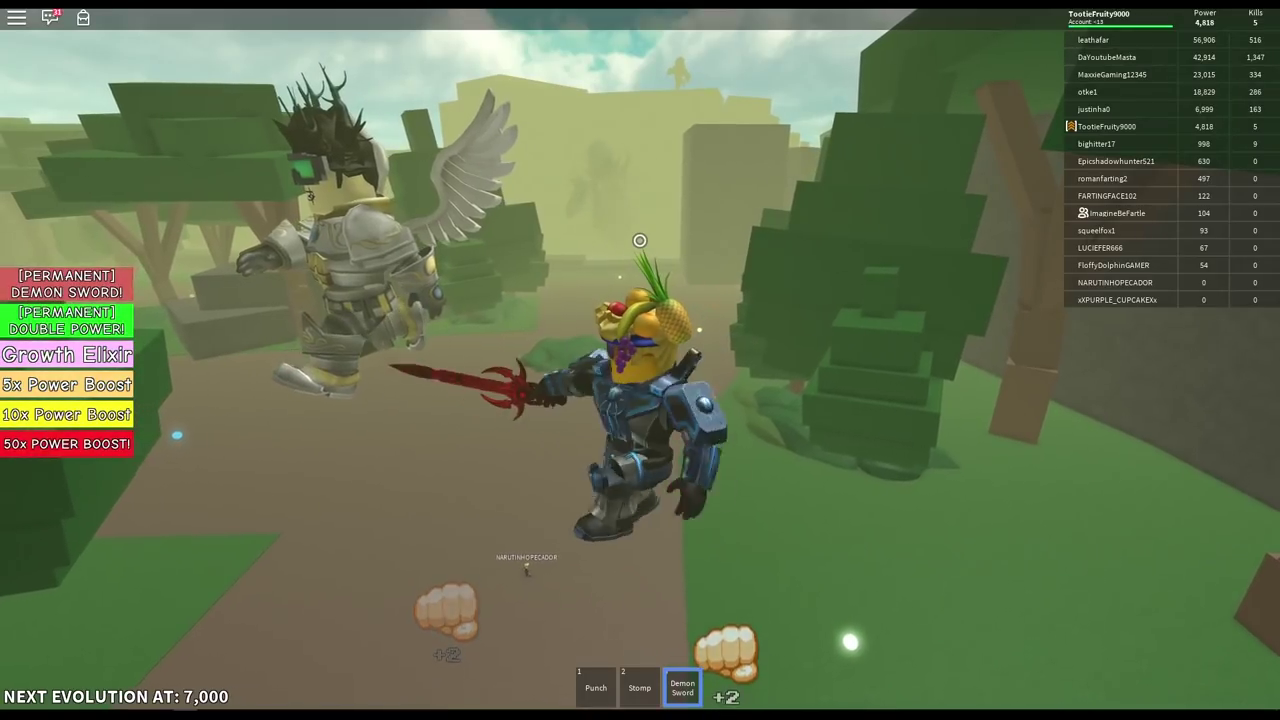
click(640, 240)
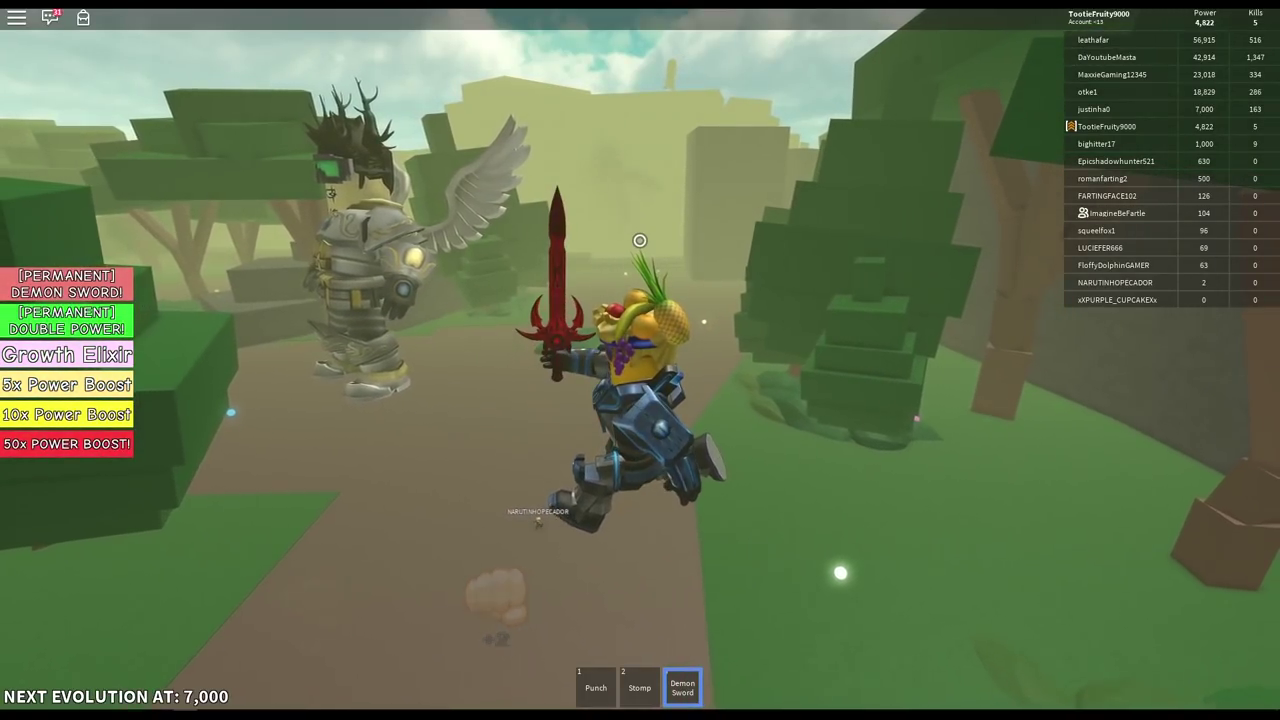
Stomp near the winged titan and resume sword swings, reaching 6 kills and 4,849 power
click(640, 240)
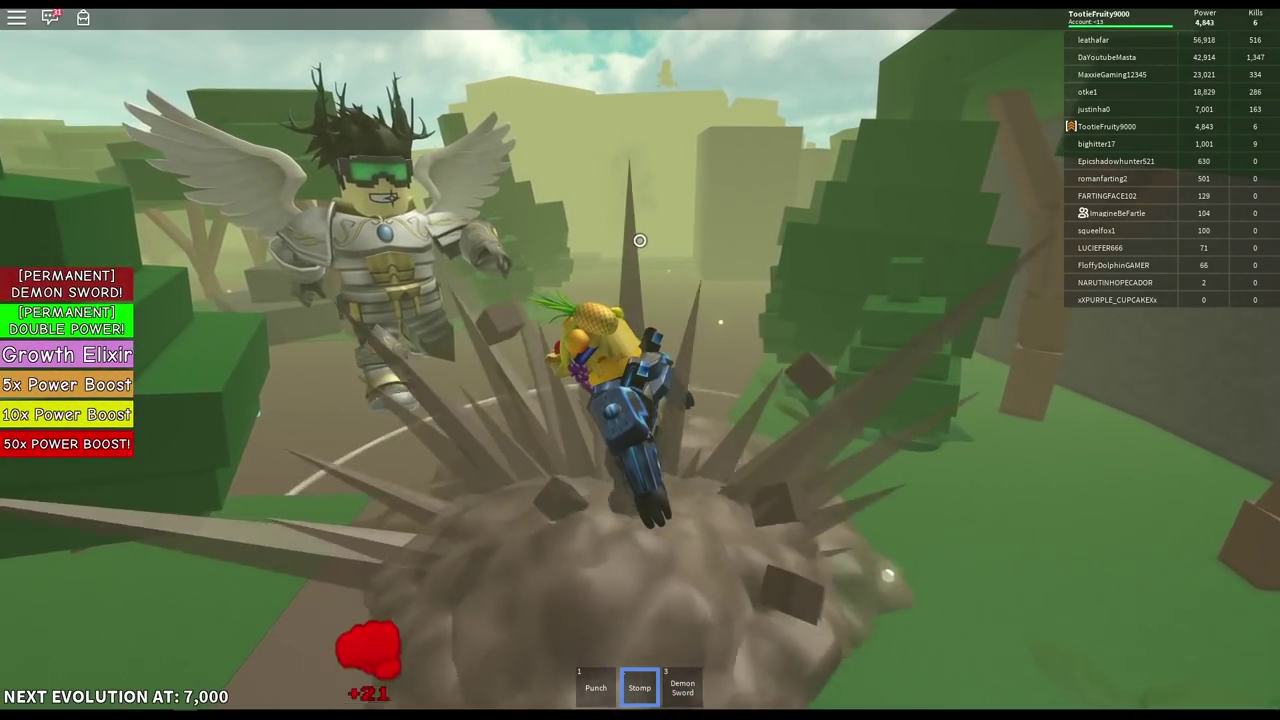
key(3)
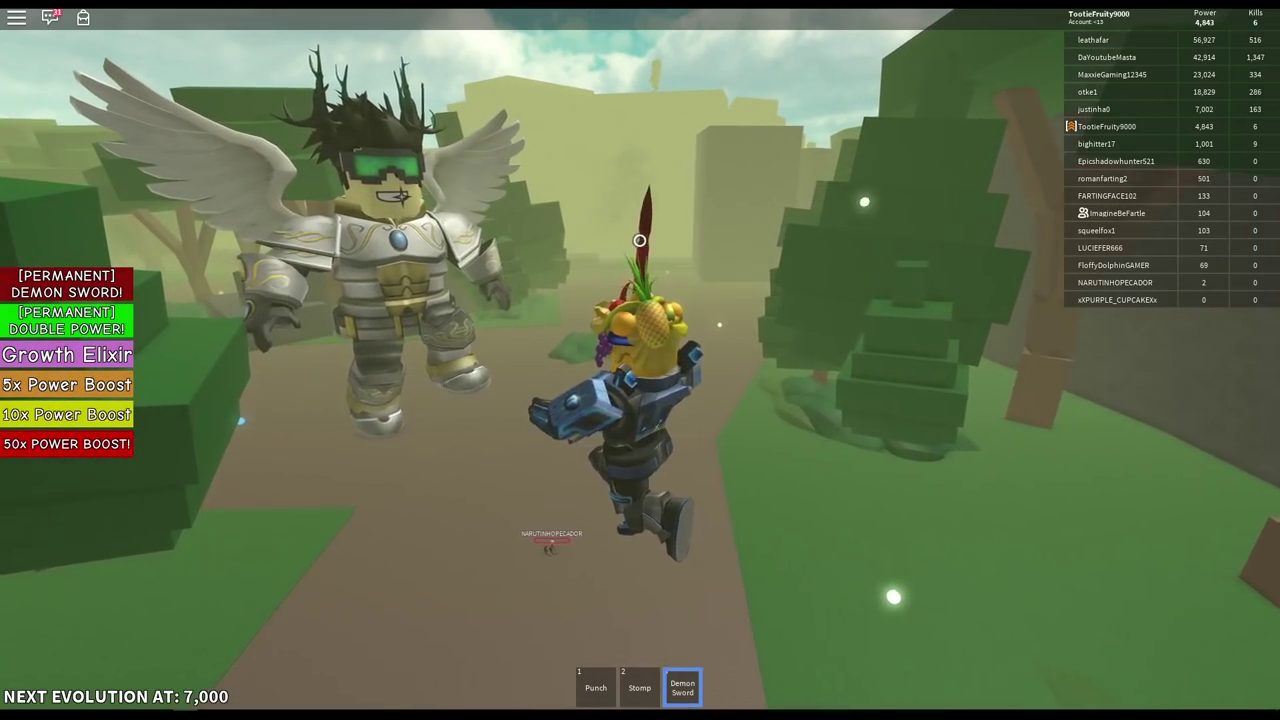
click(640, 240)
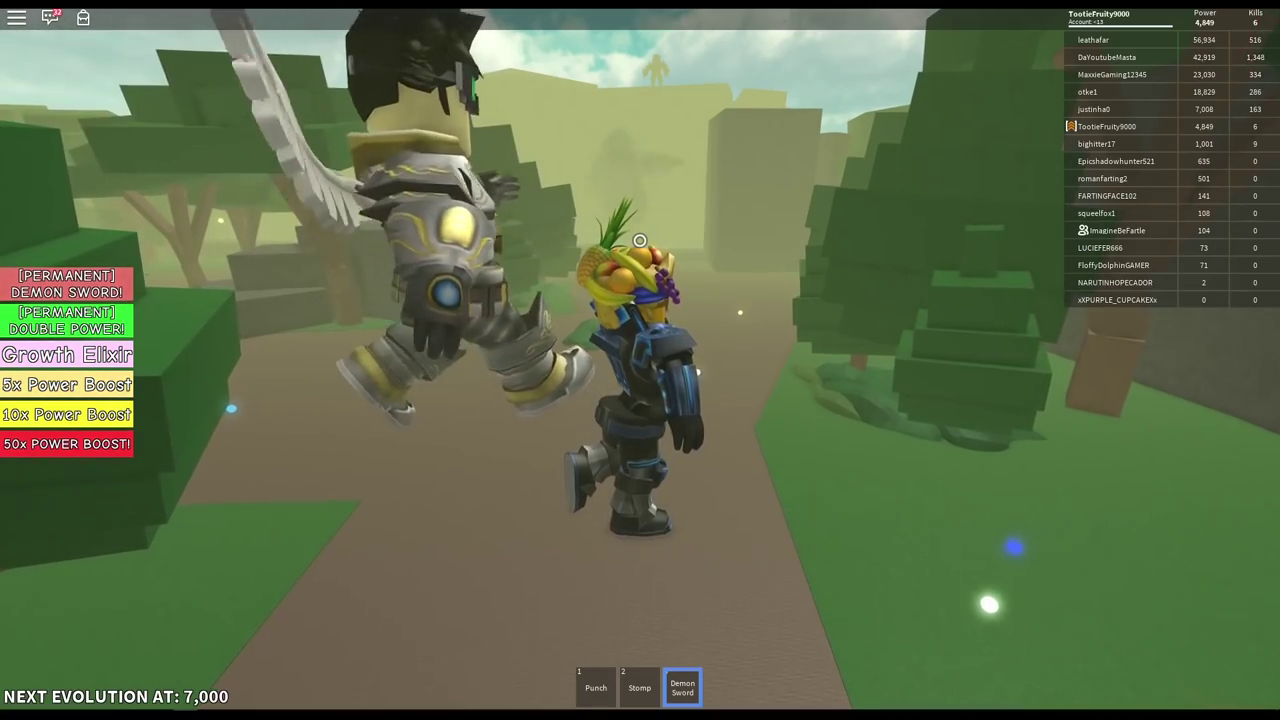
key(BackSpace)
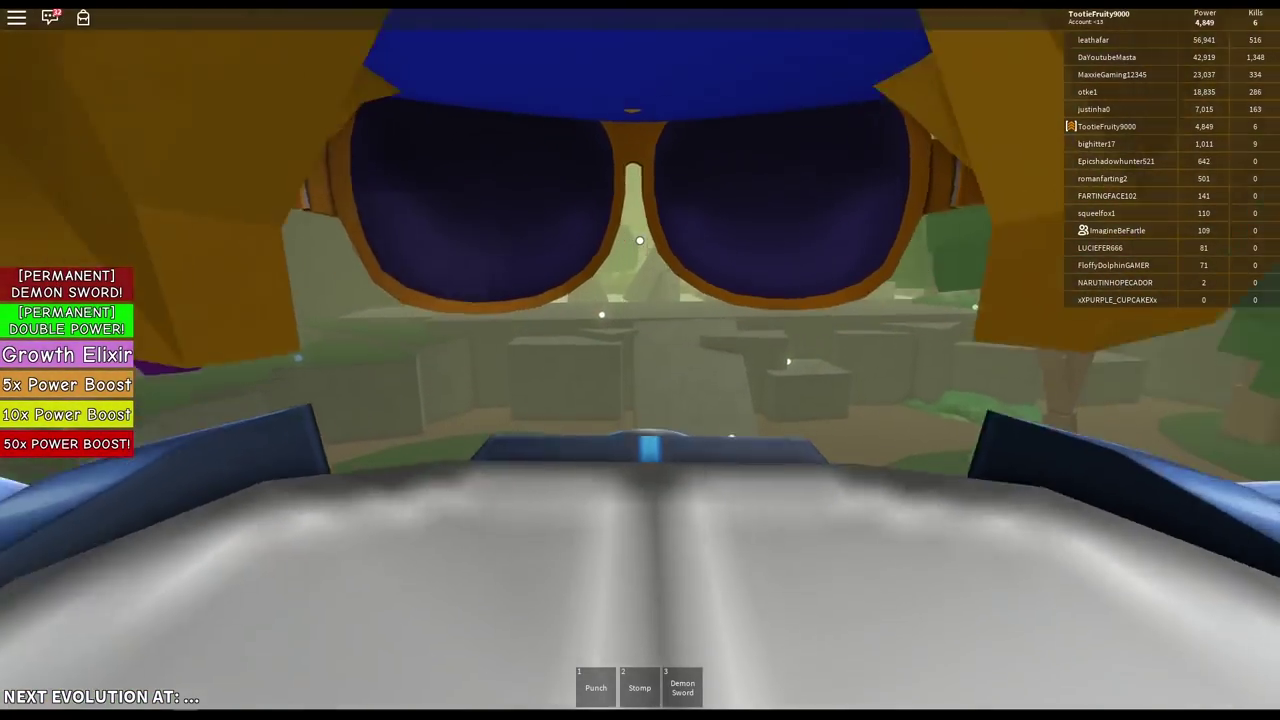
scroll(640, 360, down, 5)
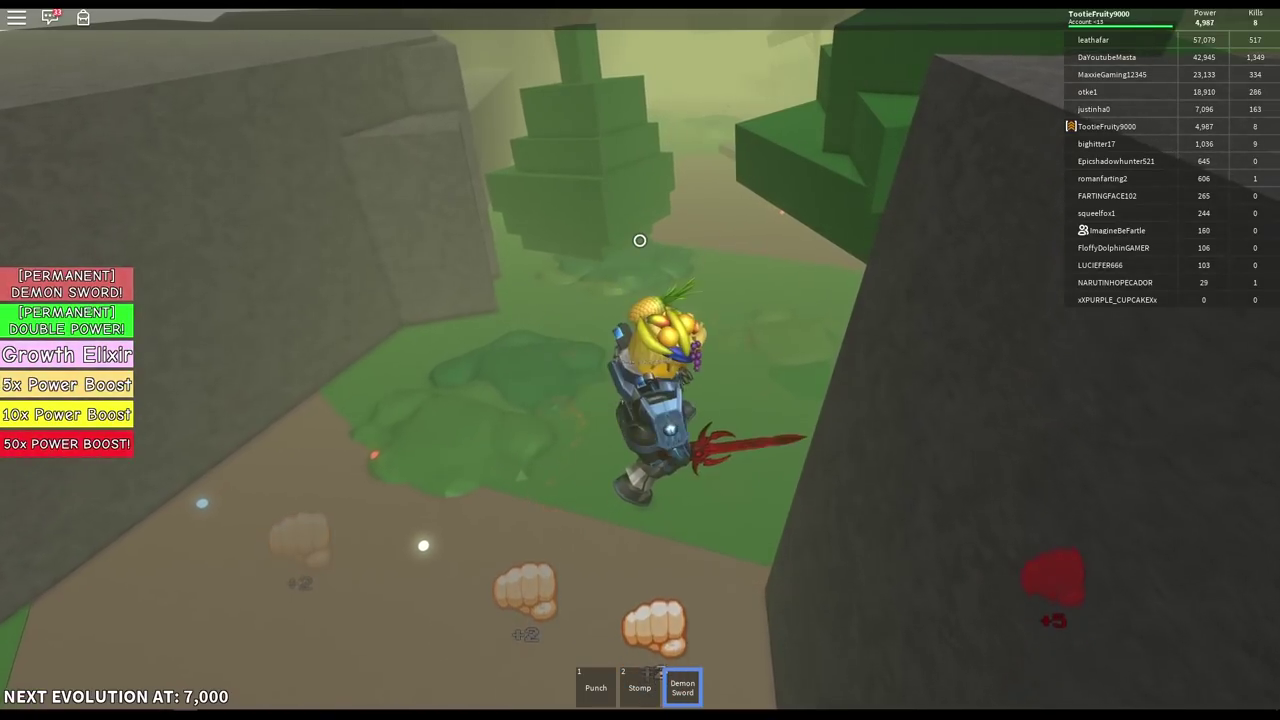
Swing the Demon Sword ten times while running through the forest, reaching 5,096 power and 8 kills
click(640, 240)
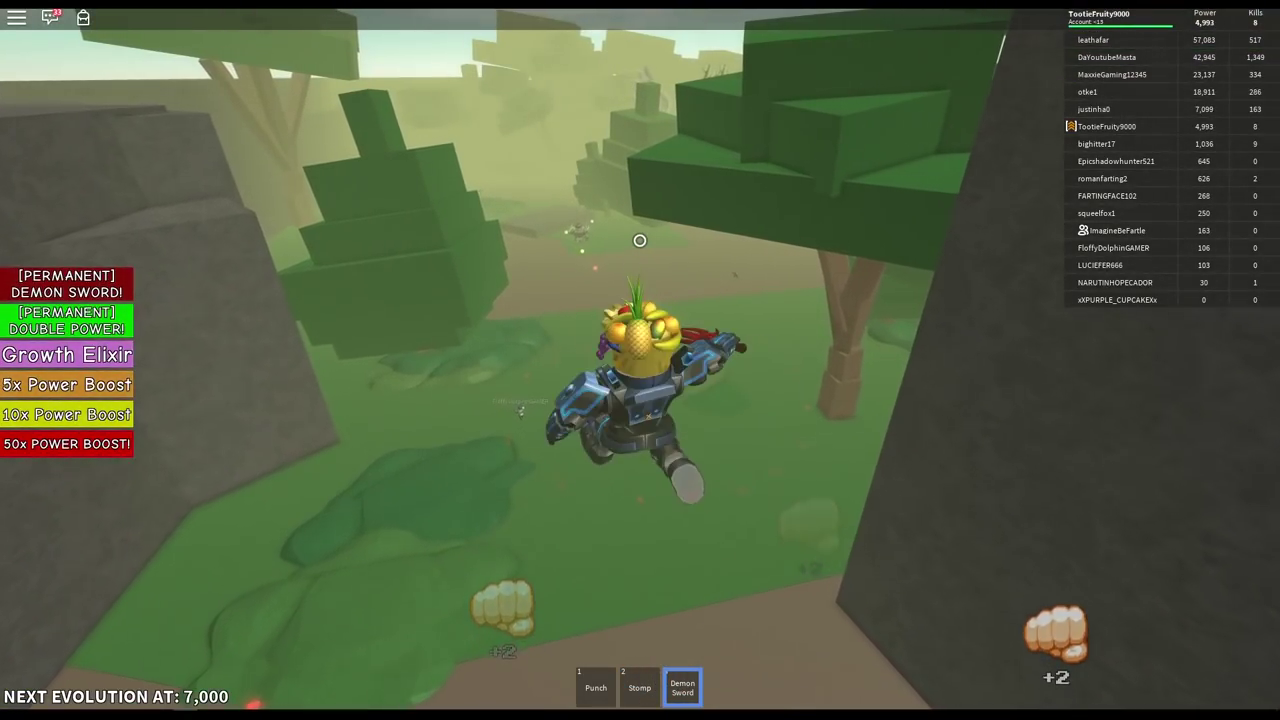
click(640, 240)
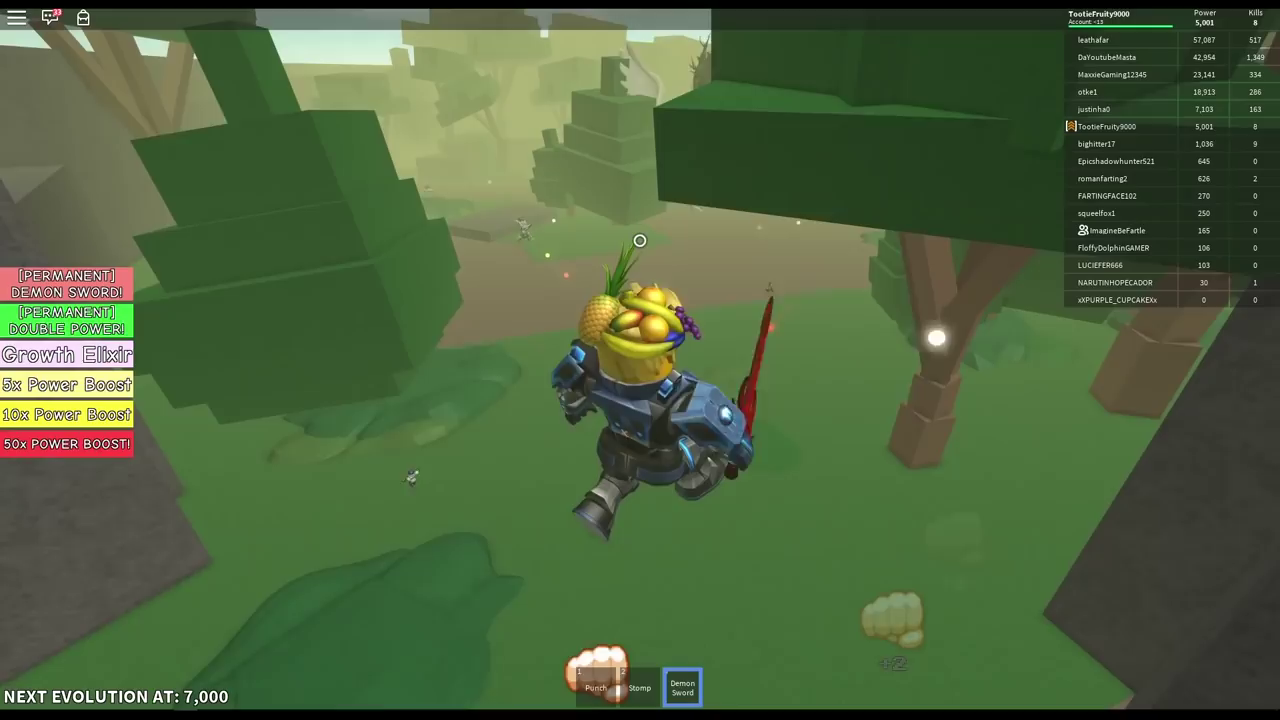
click(640, 240)
click(640, 240)
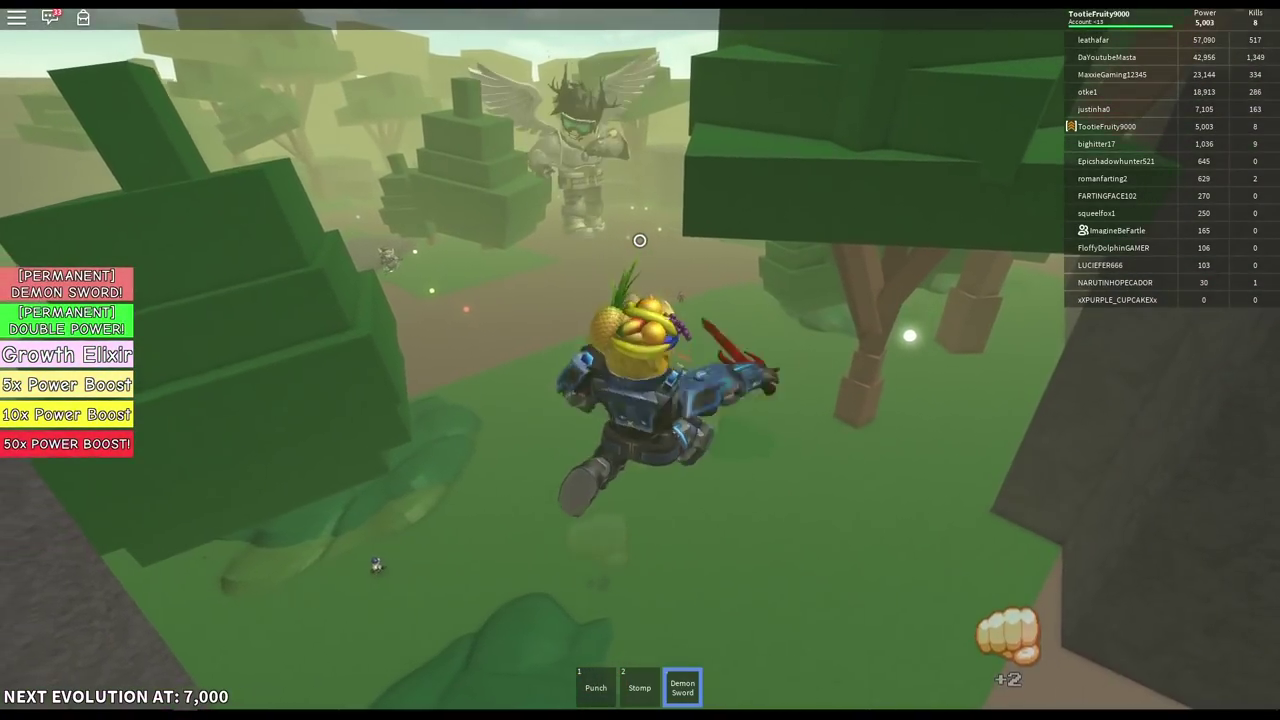
click(640, 240)
click(640, 240)
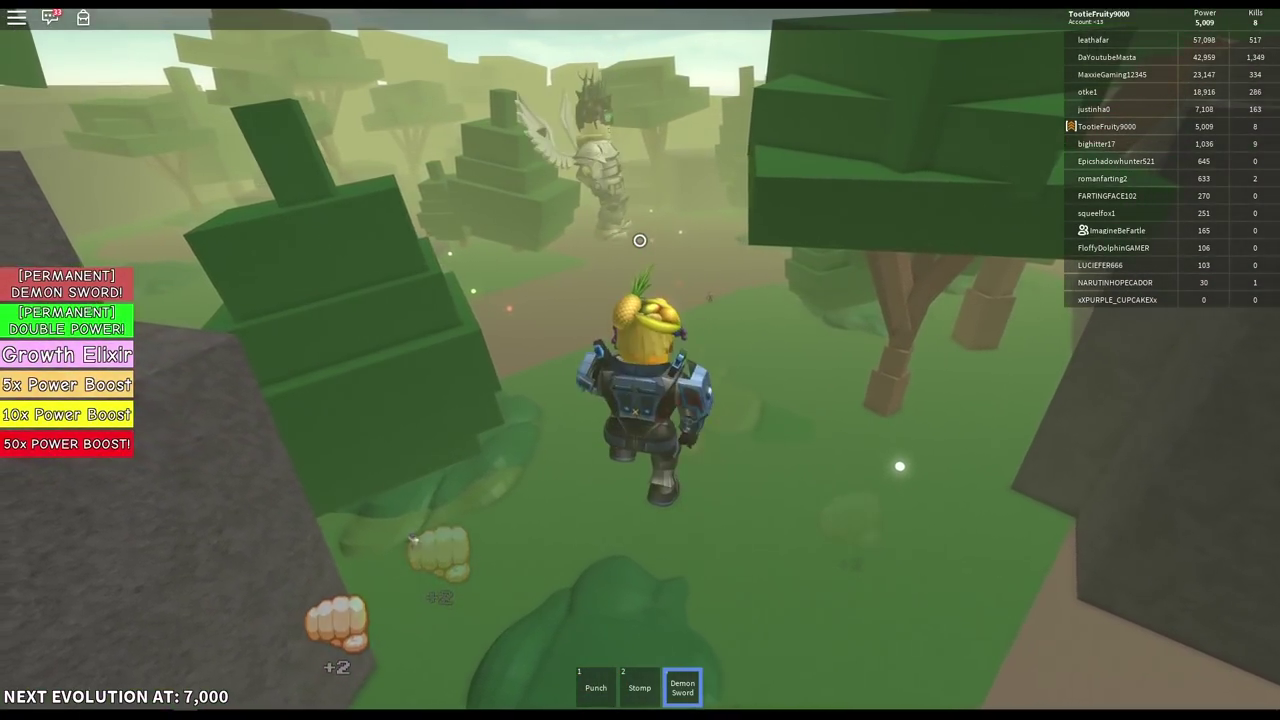
click(640, 240)
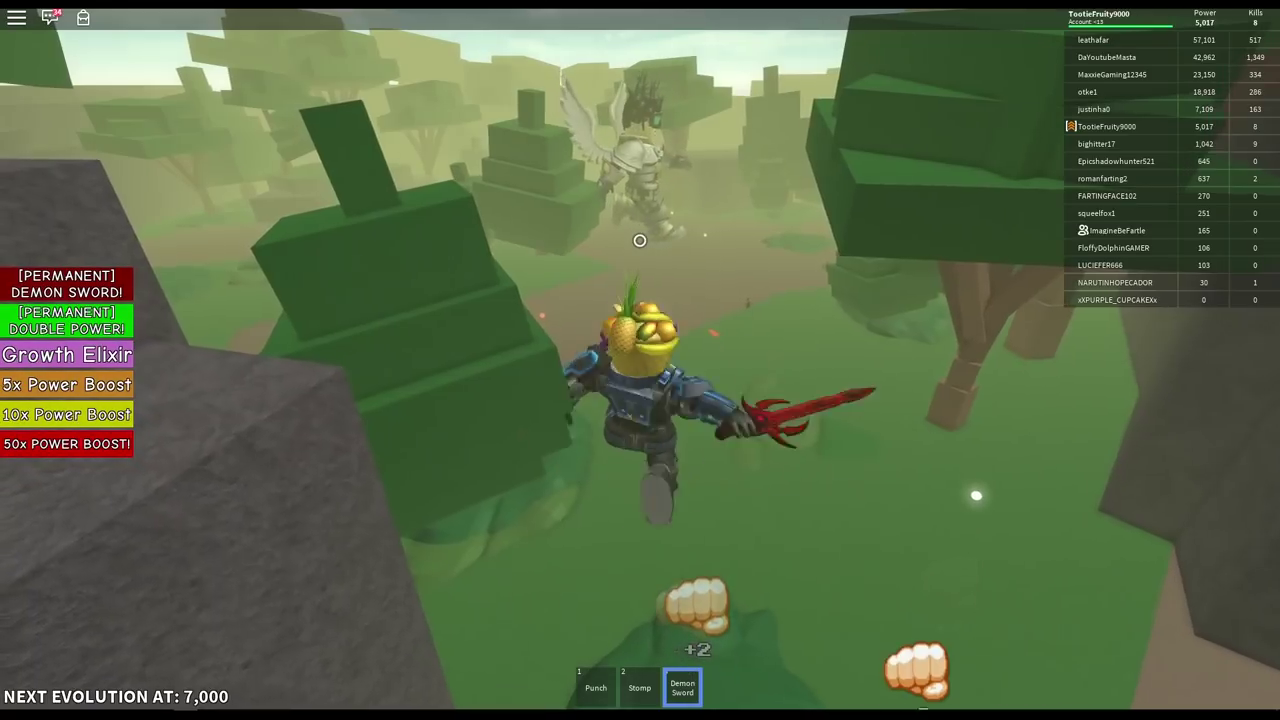
click(640, 240)
click(640, 240)
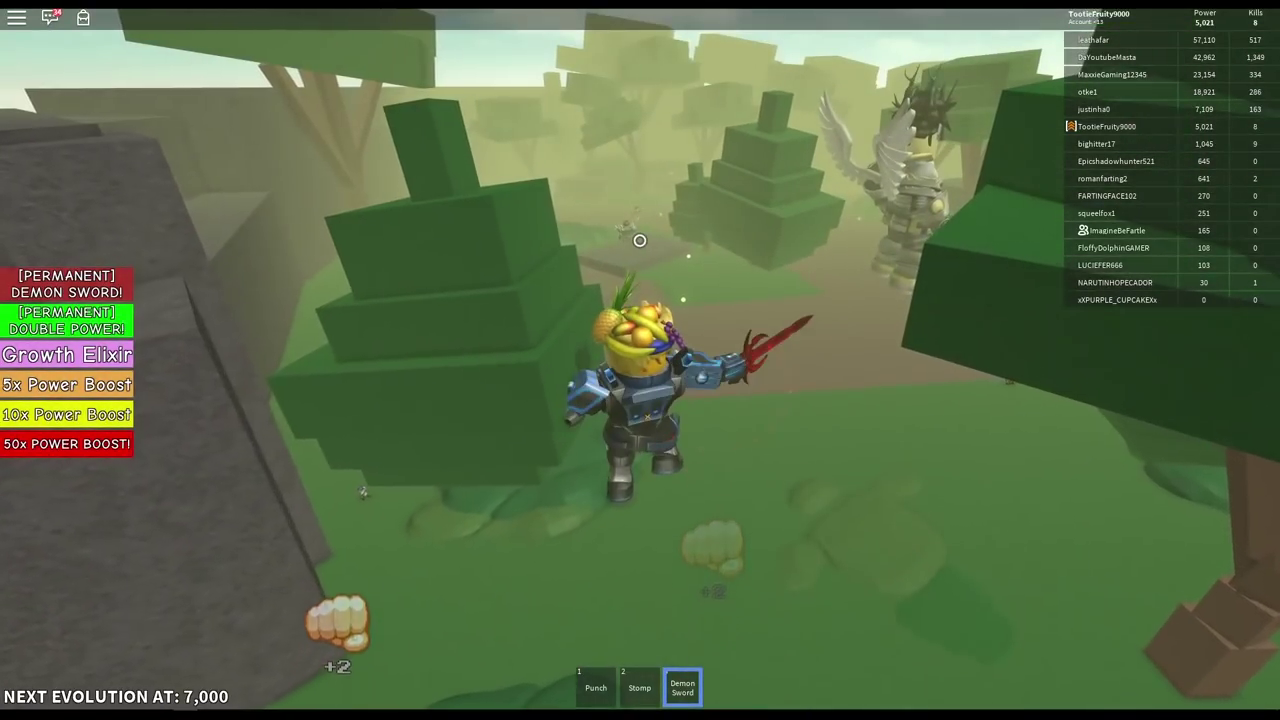
click(640, 240)
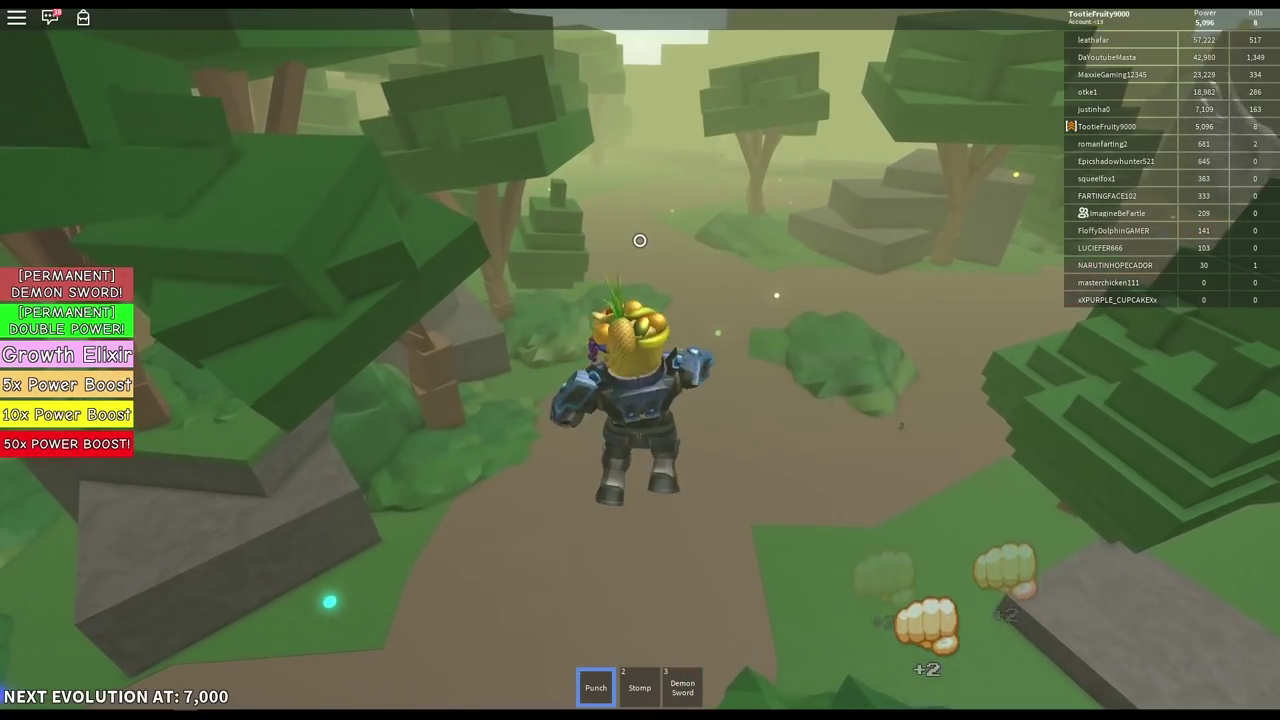
Punch and stomp nearby players, cycling through Demon Sword (3) and Stomp (2)
click(640, 240)
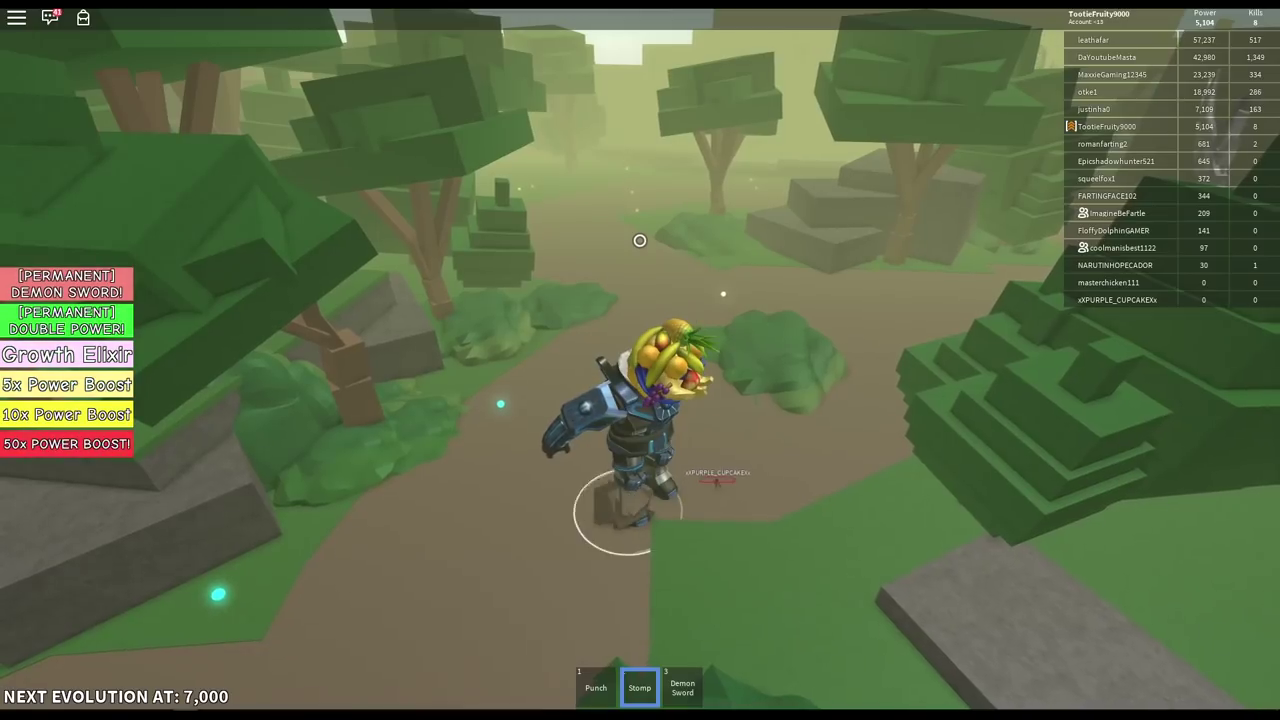
click(640, 240)
key(3)
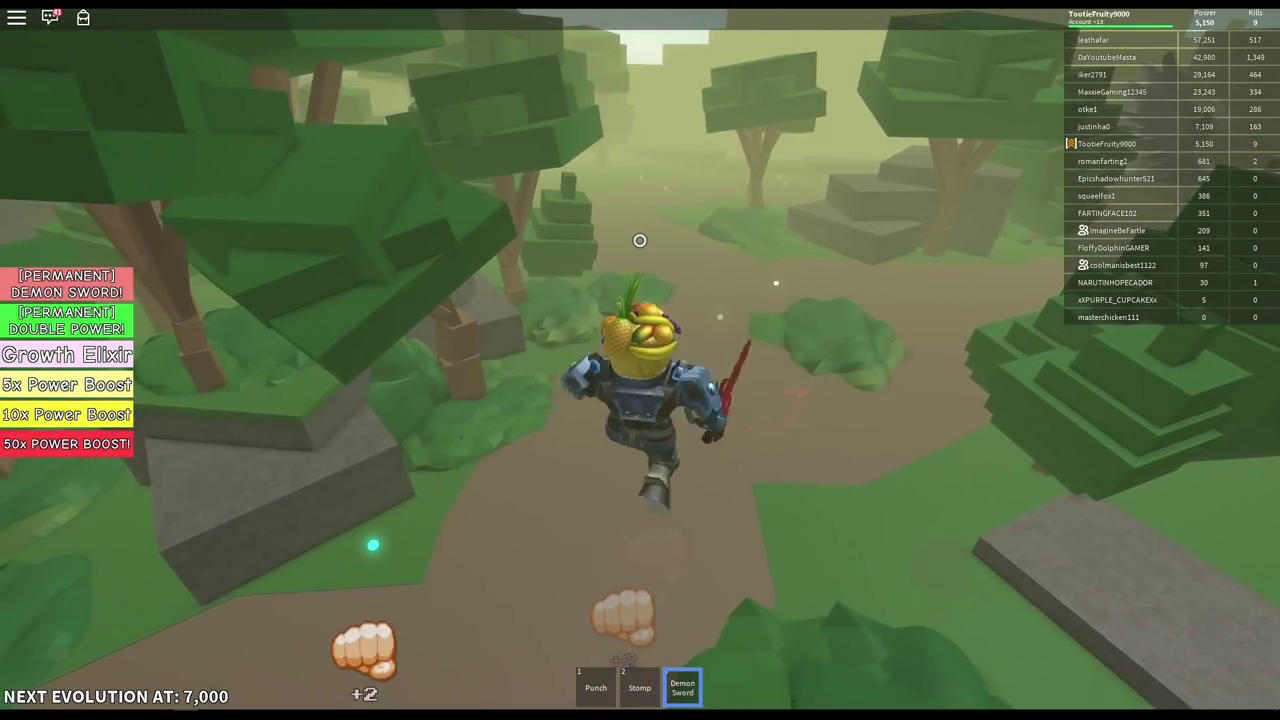
key(2)
Walk over the grassy hill onto the dirt path, stomping a player and punching
key(w)
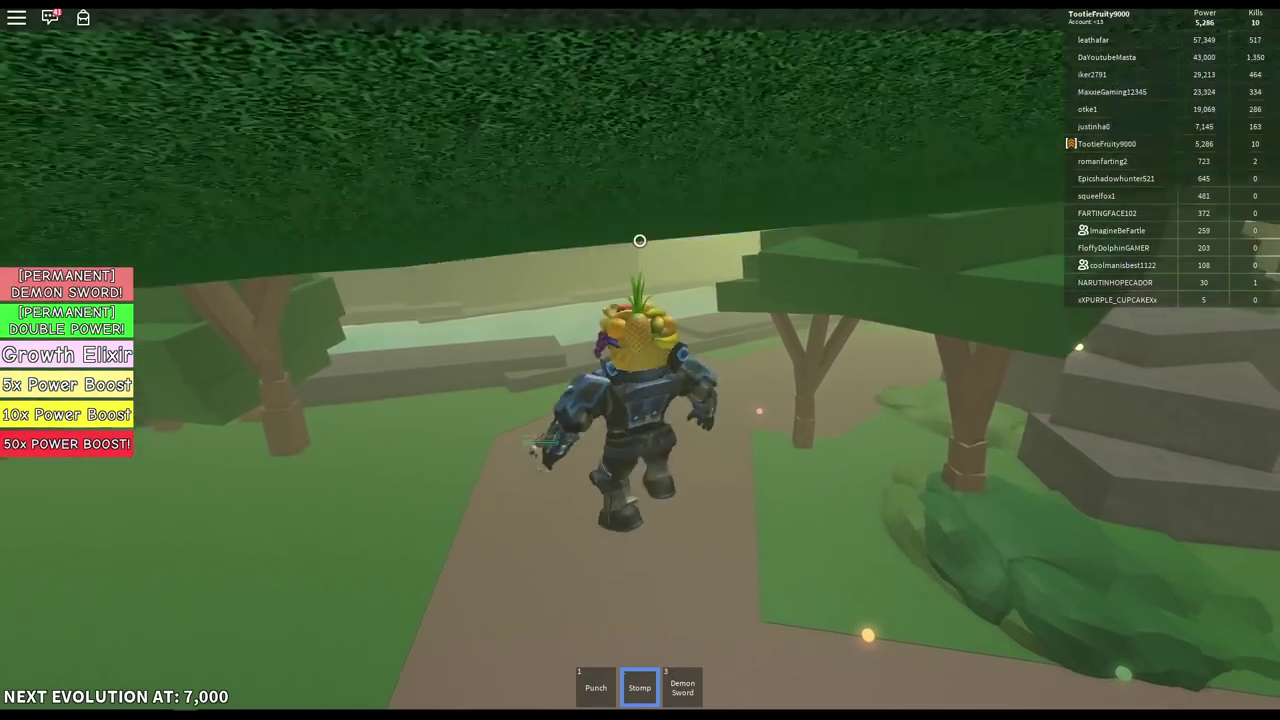
key(w)
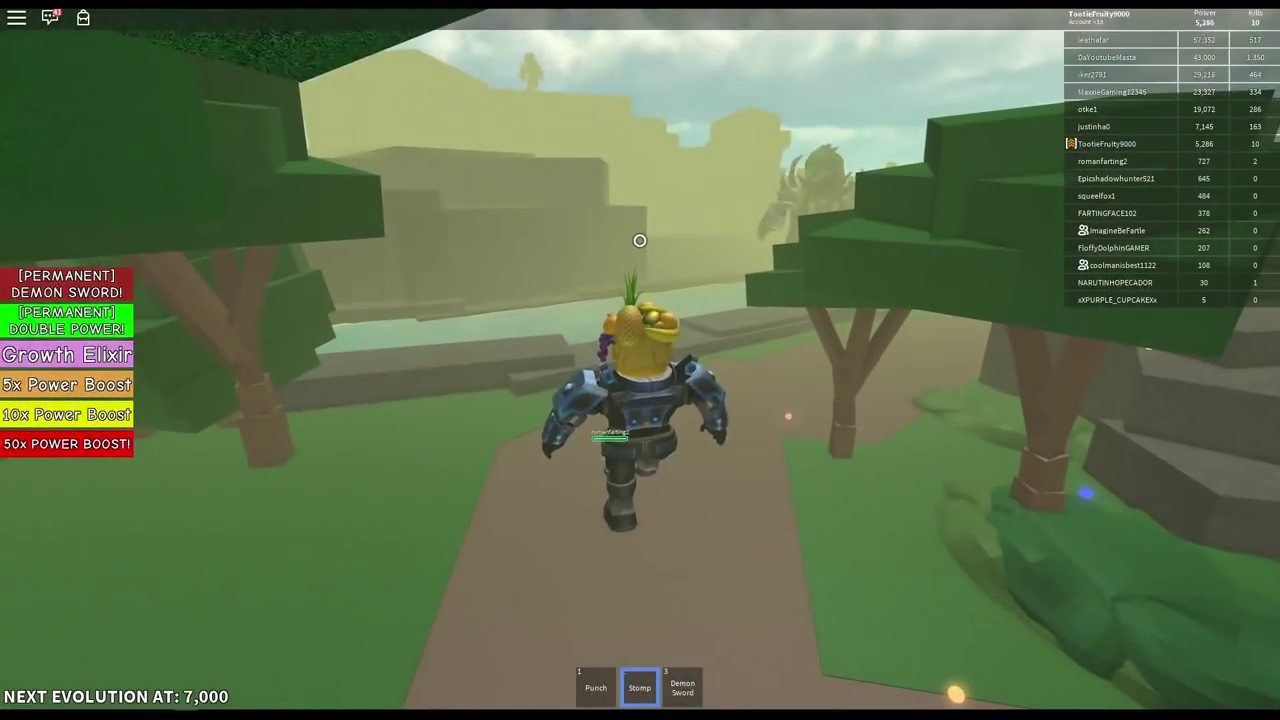
click(640, 240)
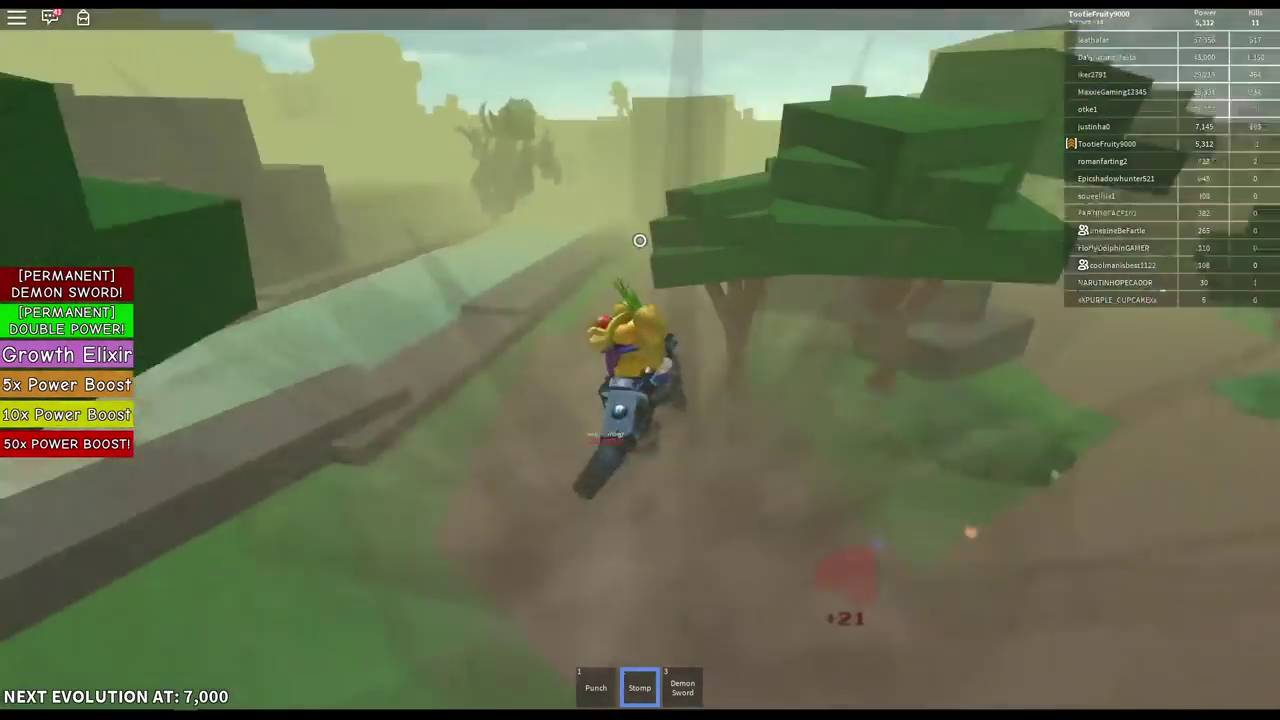
key(w)
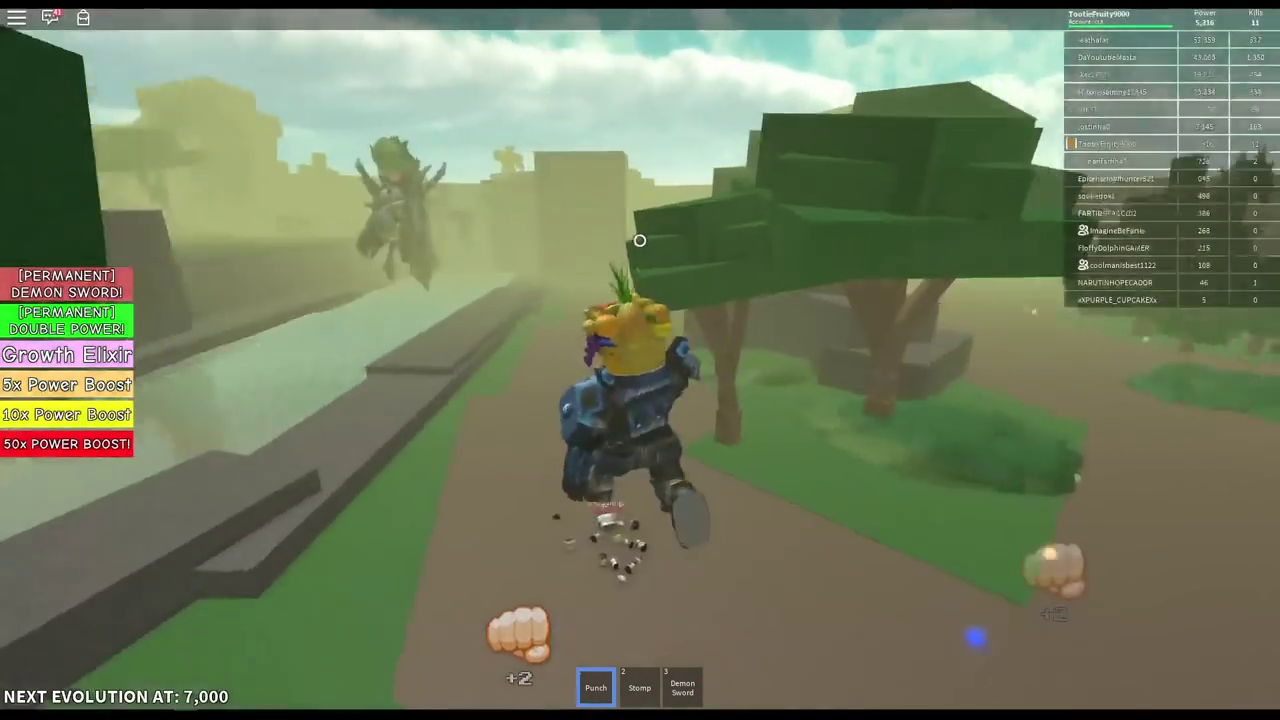
click(640, 240)
Stomp another nearby player, then punch along the path to reach 5,663 power and 14 kills
key(w)
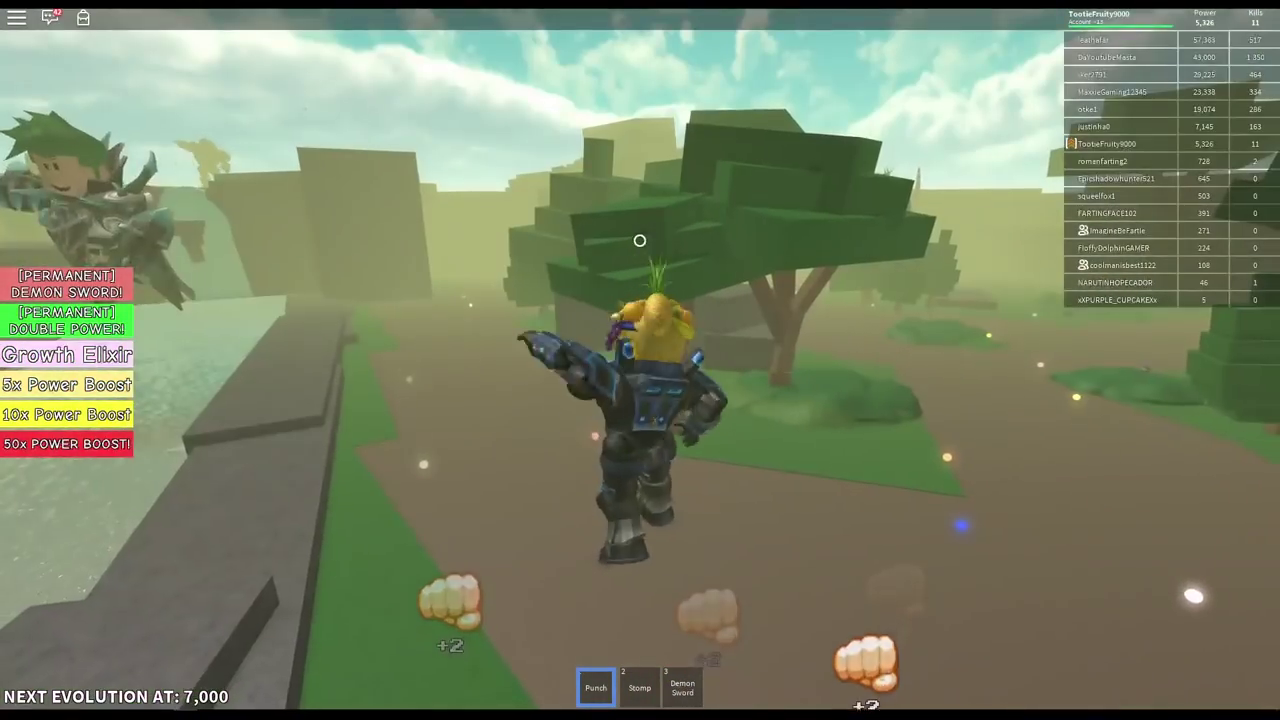
key(2)
click(640, 240)
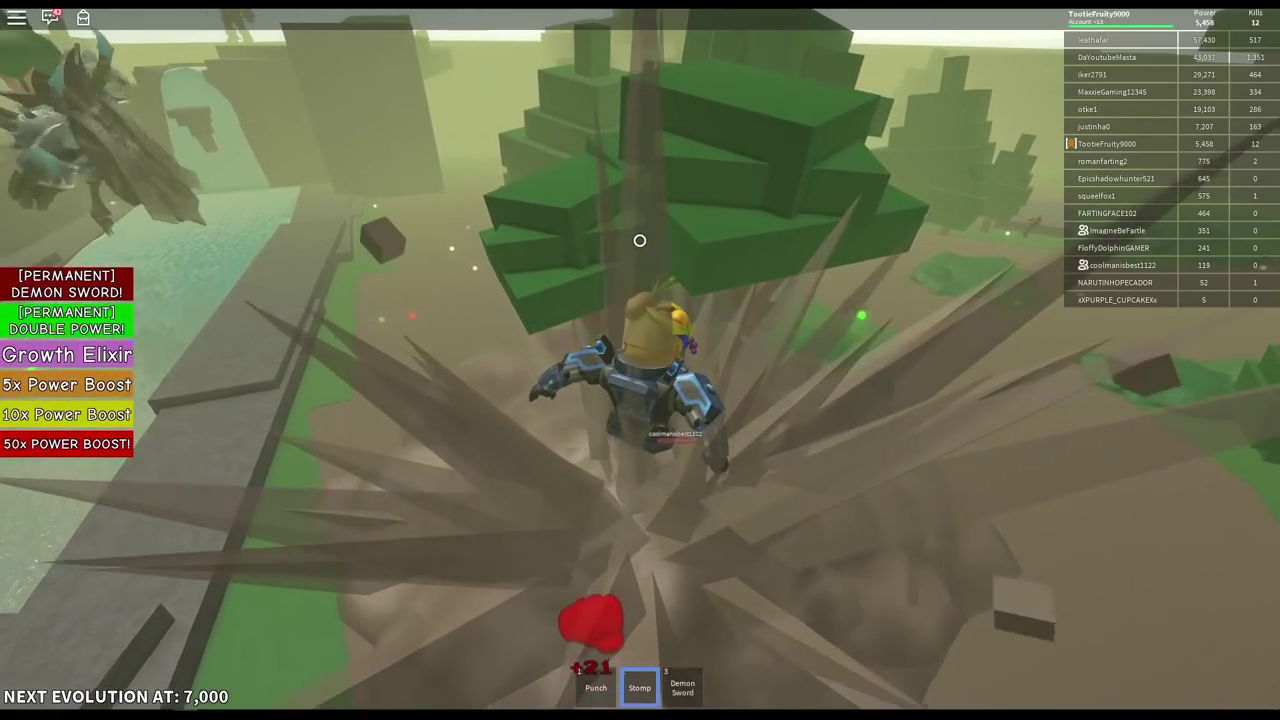
key(1)
key(w)
click(640, 240)
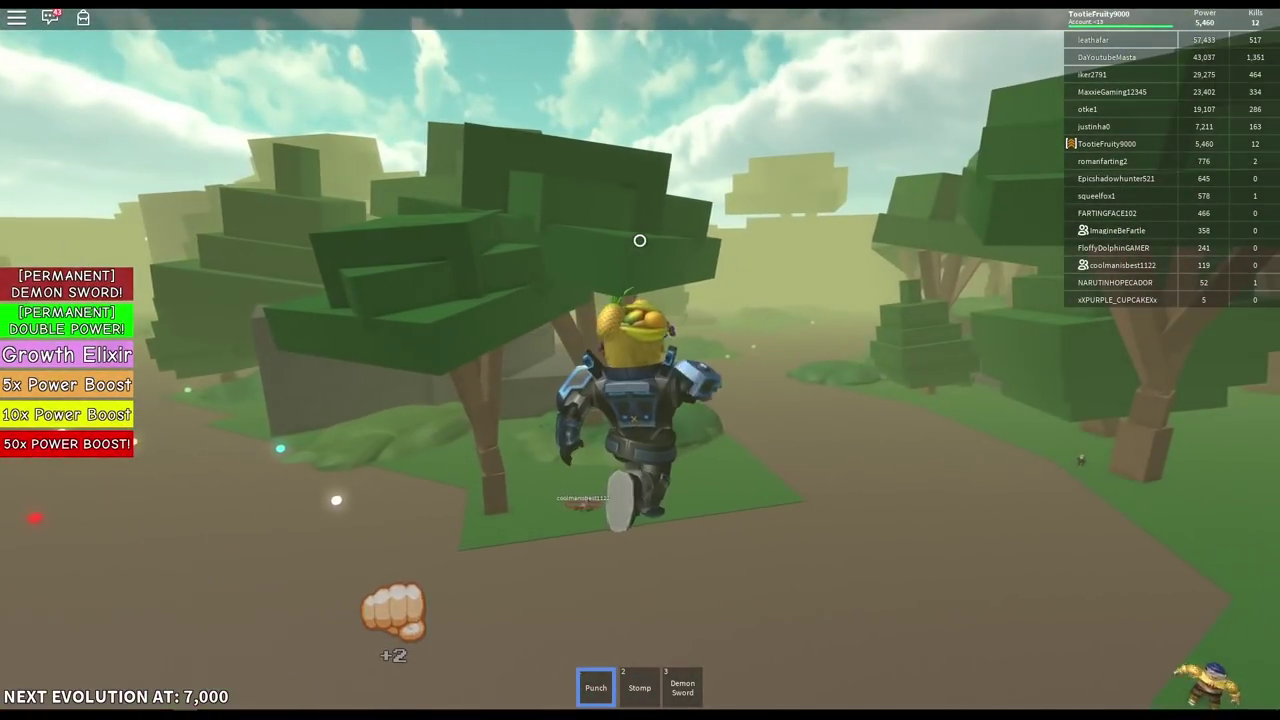
click(640, 240)
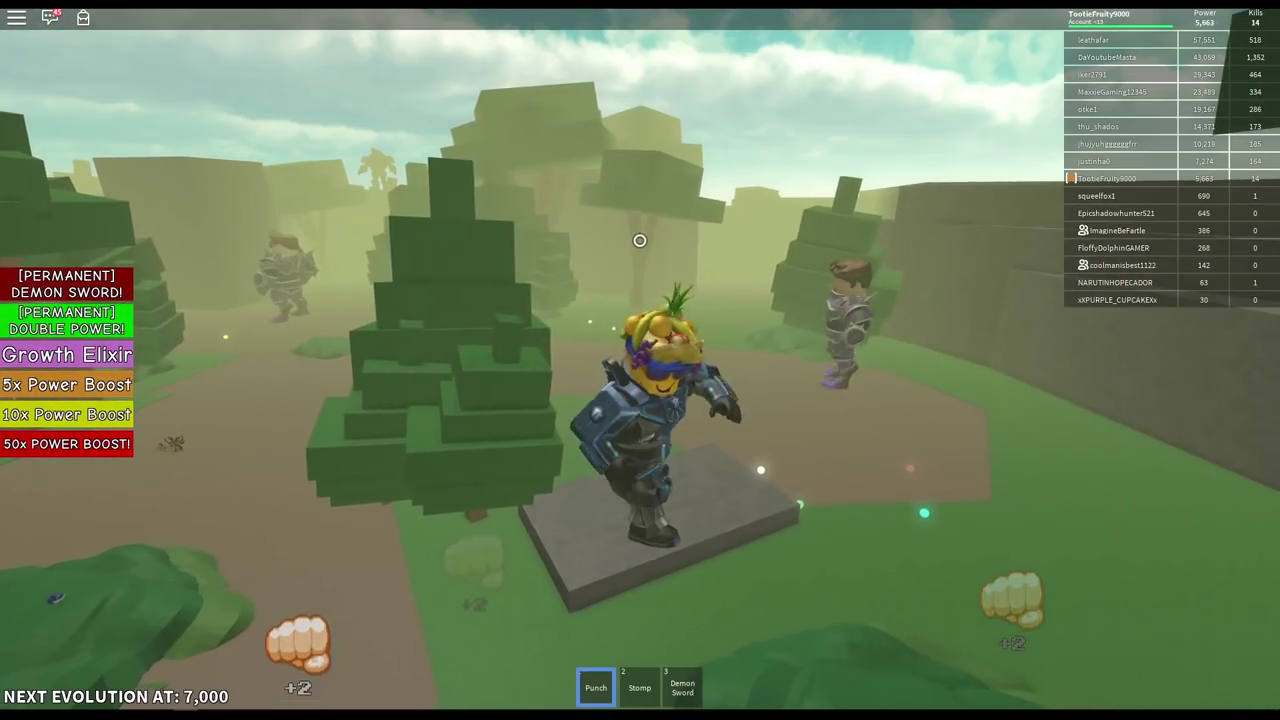
Punch repeatedly from the stone slab and attack the armored player, raising power to 5,960
click(640, 240)
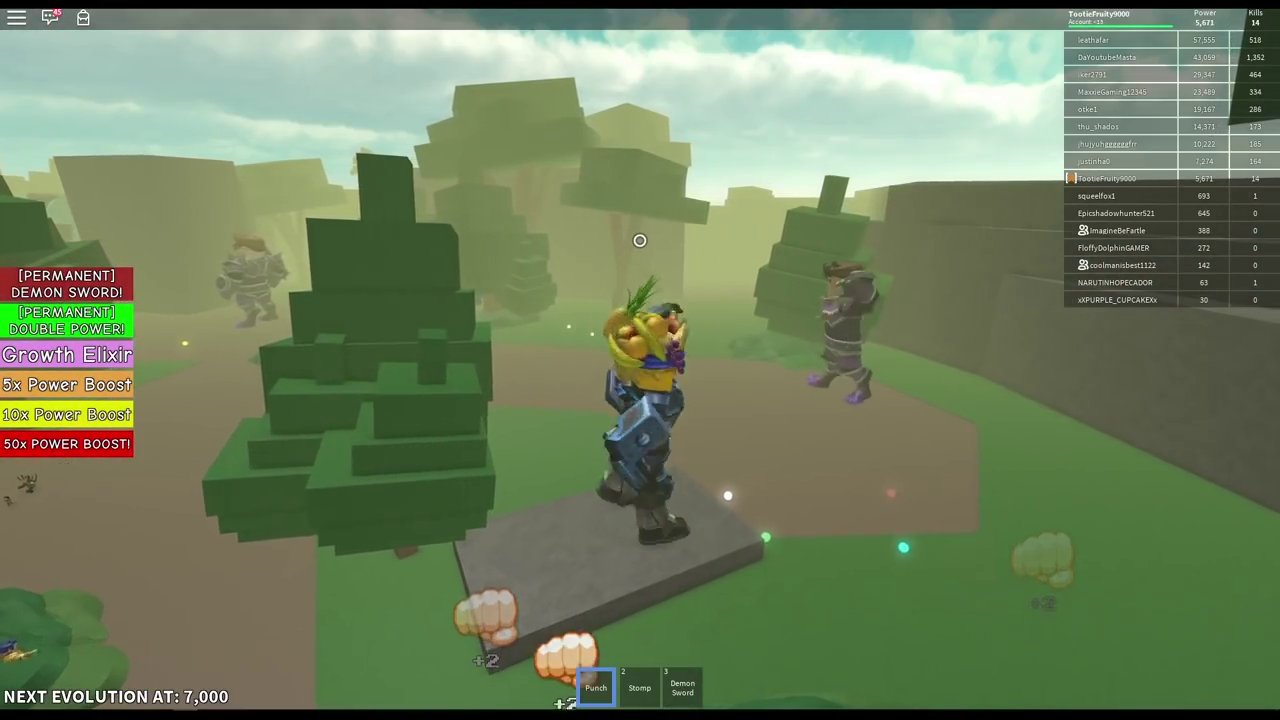
click(640, 240)
click(640, 240)
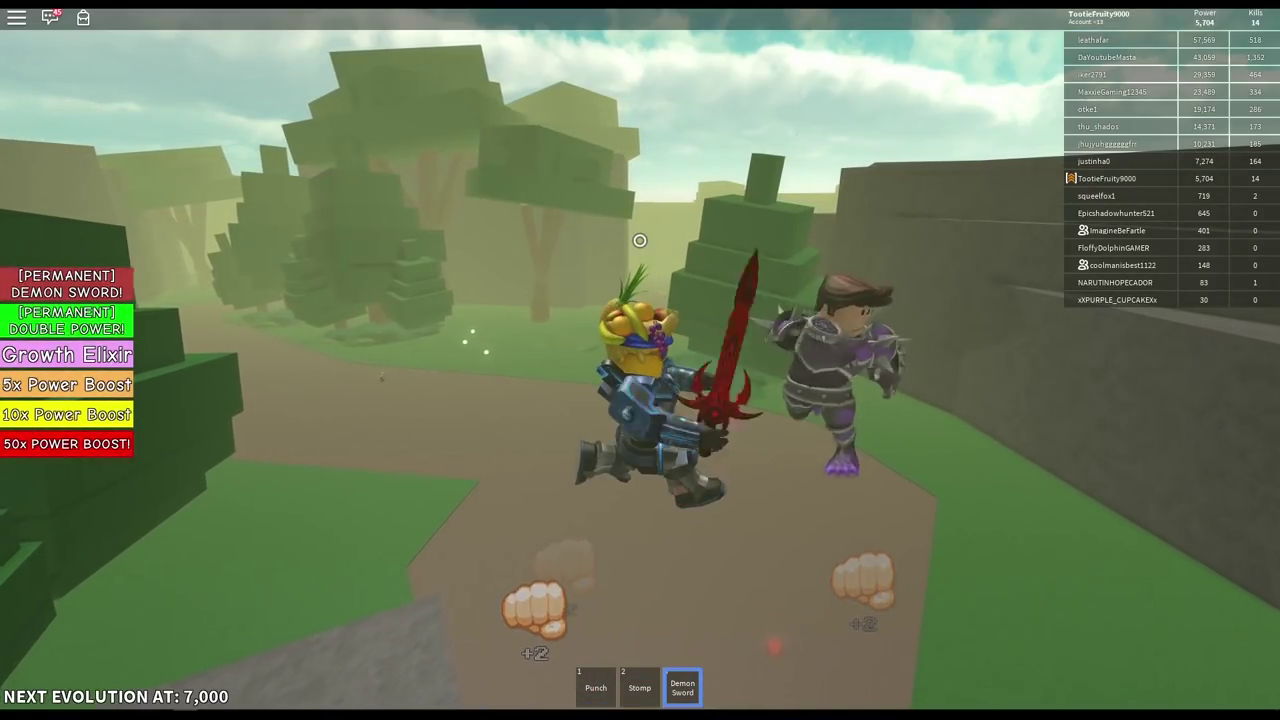
click(640, 240)
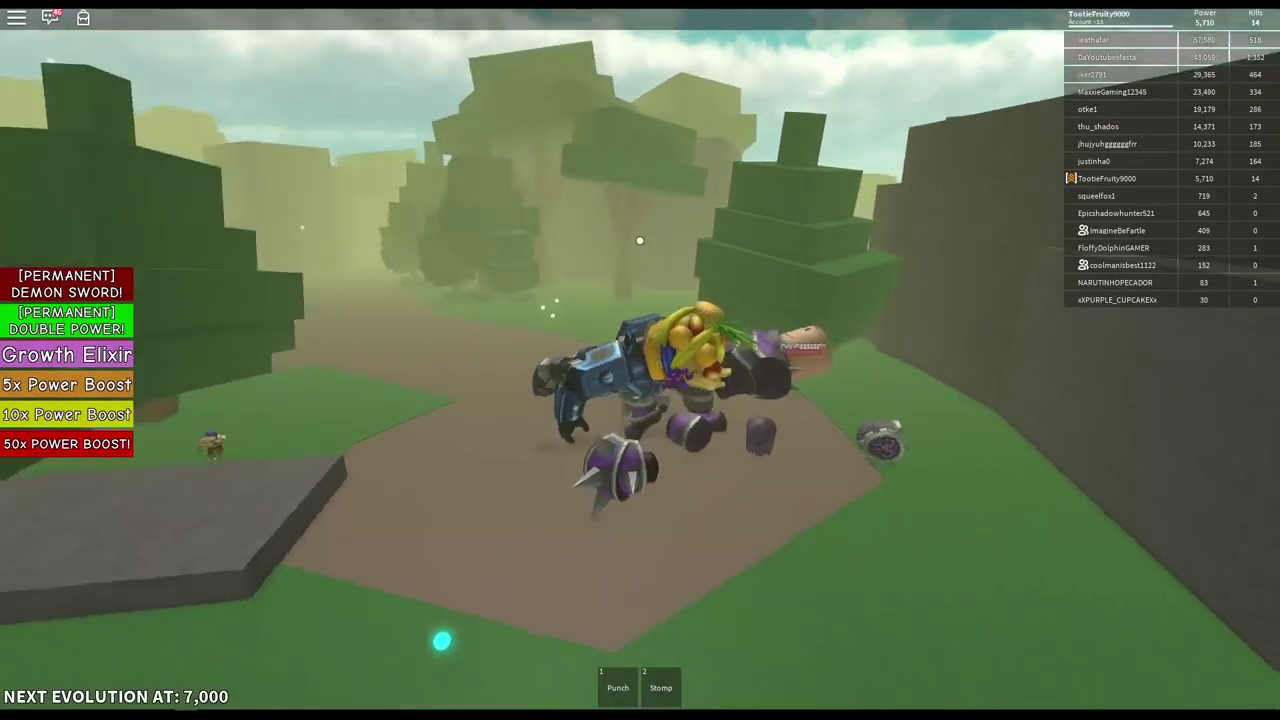
drag(640, 240, 640, 240)
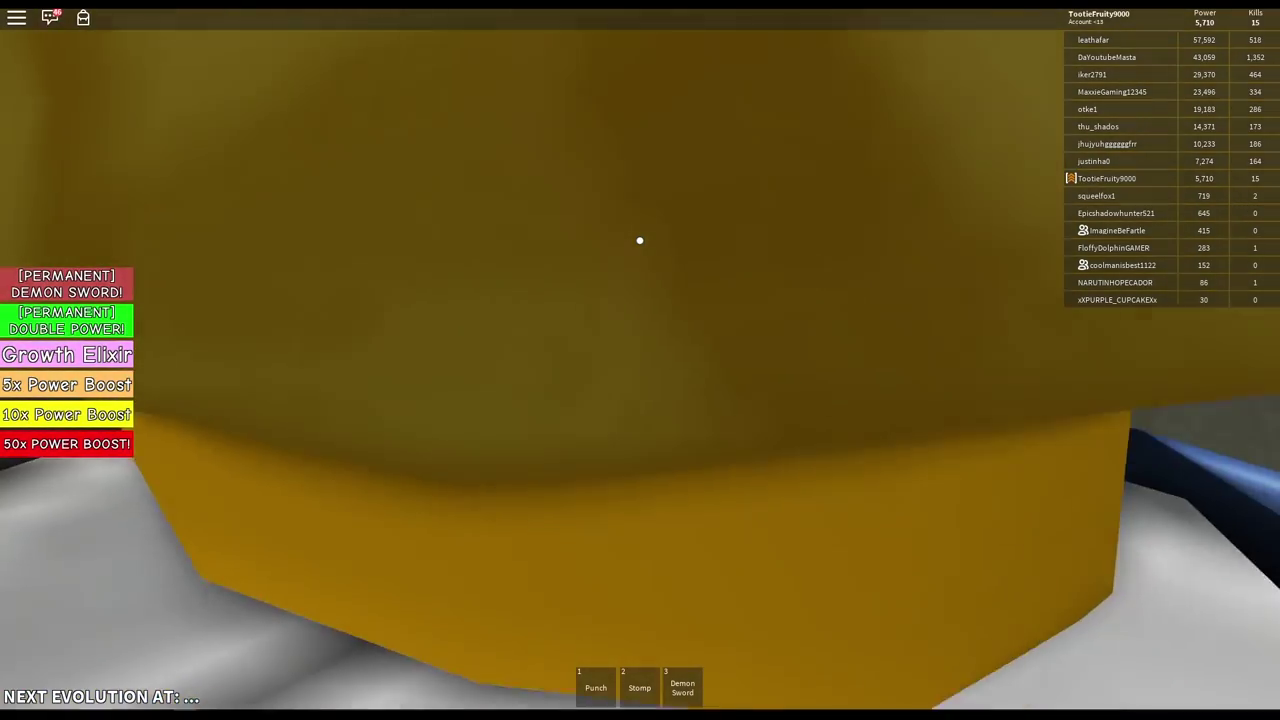
scroll(640, 240, down, 3)
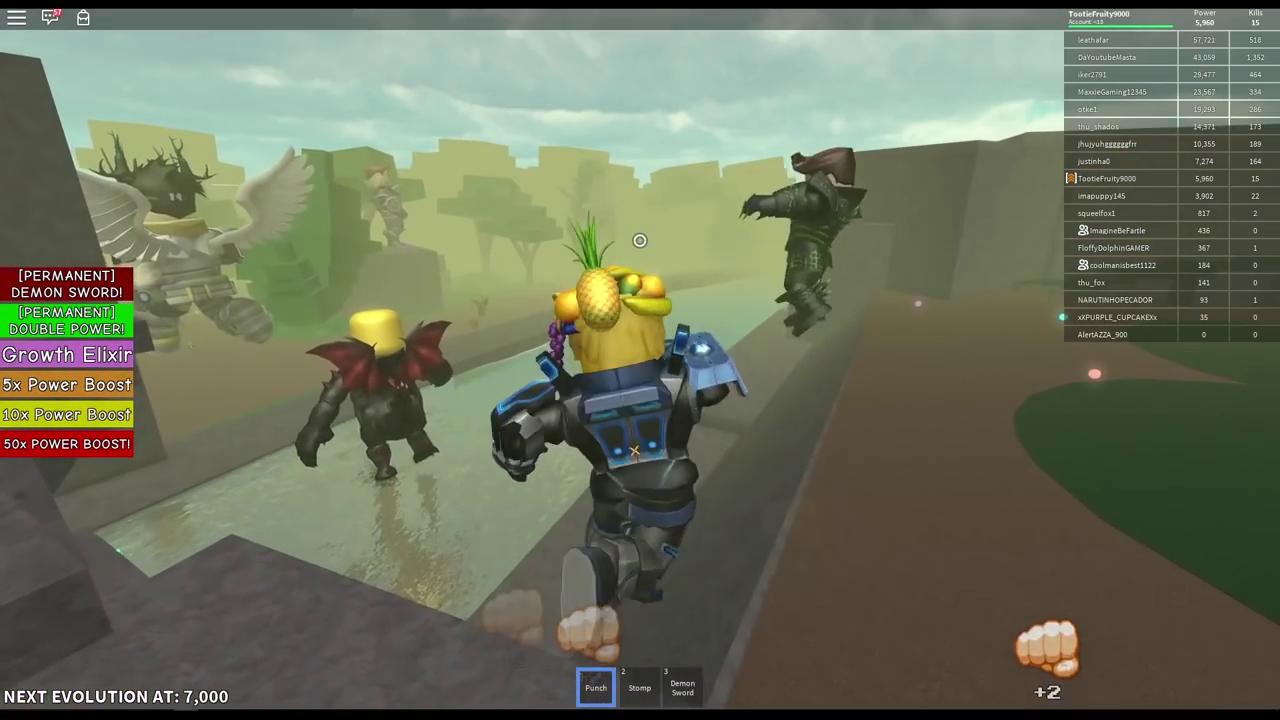
Equip the Demon Sword (3) and slash the nearby player
click(640, 240)
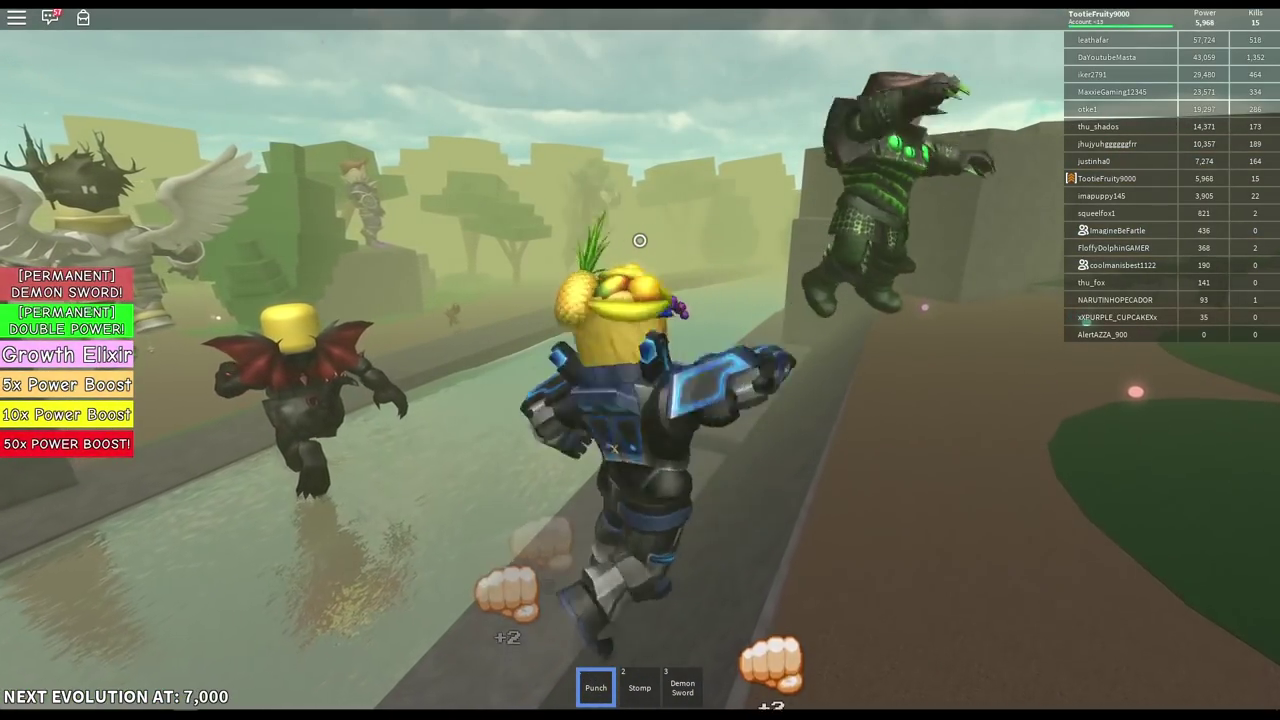
key(3)
click(640, 240)
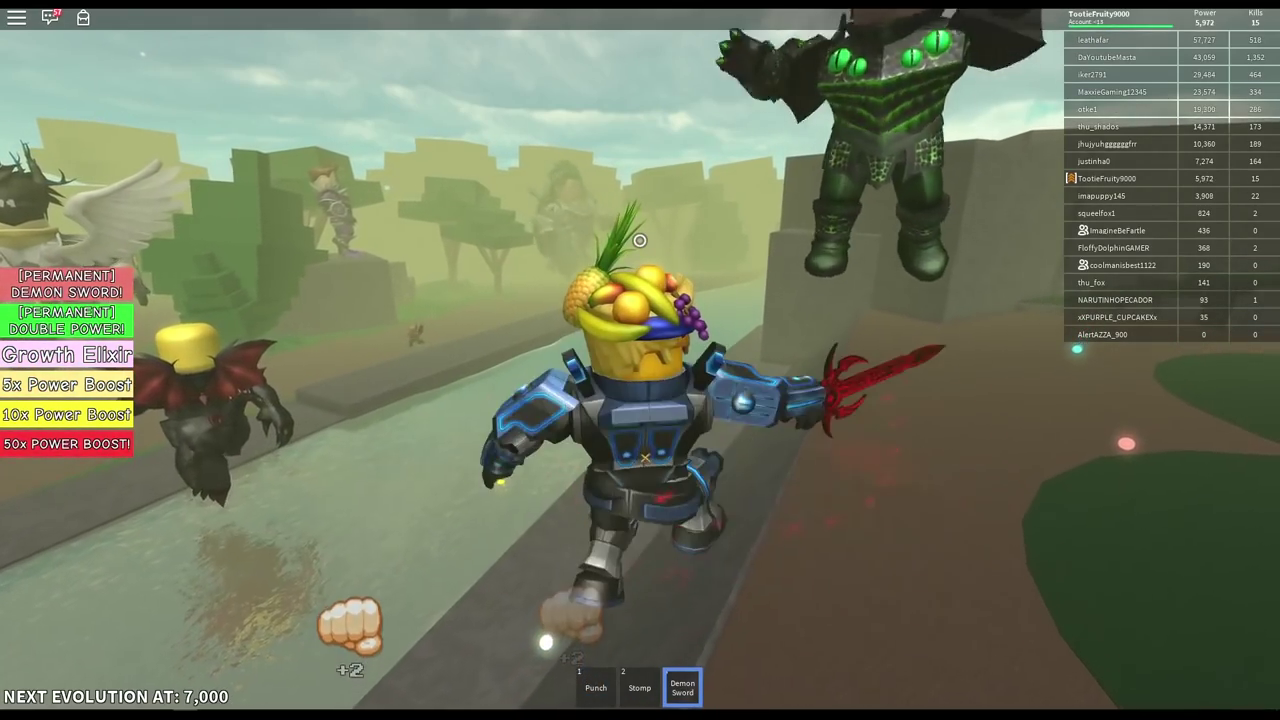
click(640, 240)
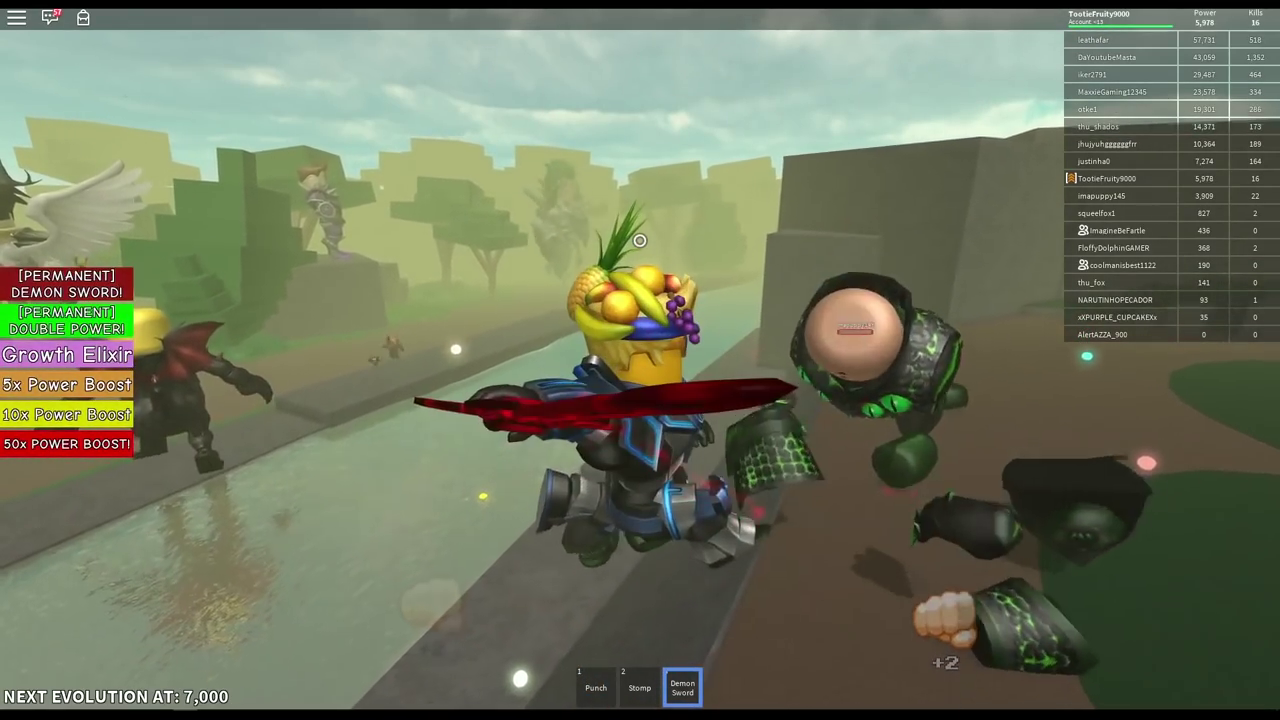
Switch to Punch (1) and punch repeatedly, raising power to 6,074
key(1)
click(640, 240)
click(640, 240)
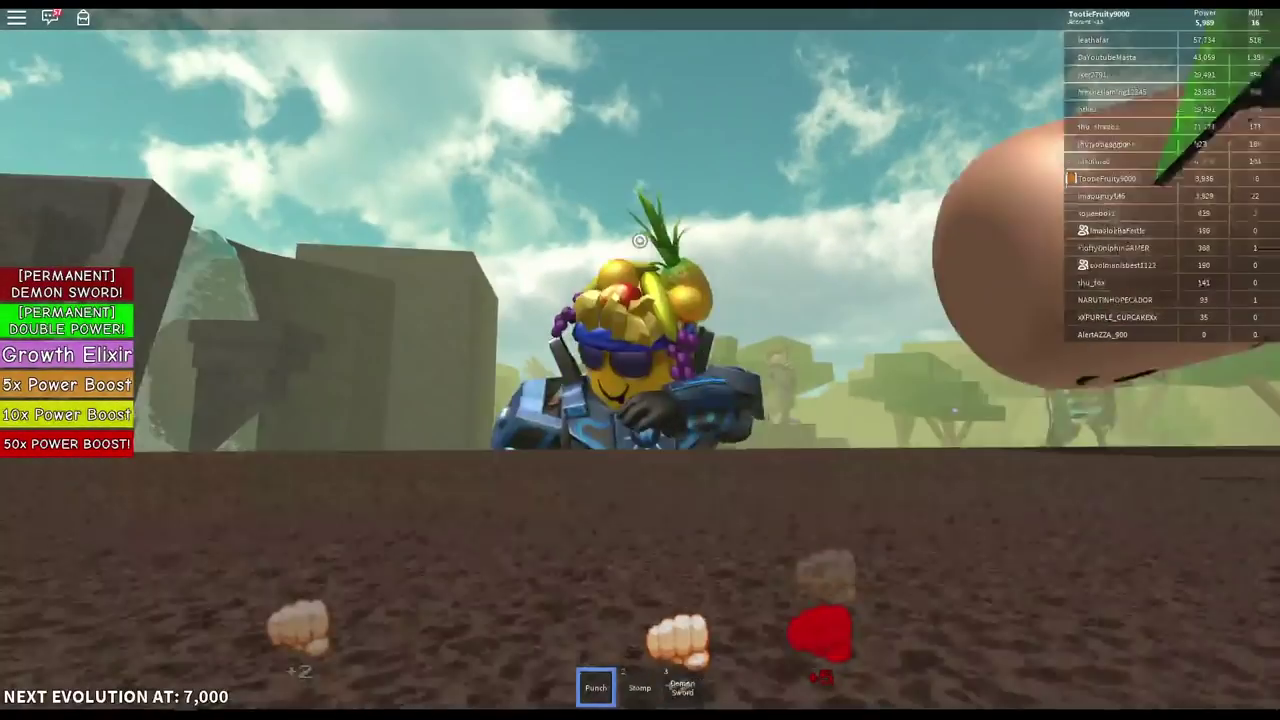
click(640, 240)
click(640, 240)
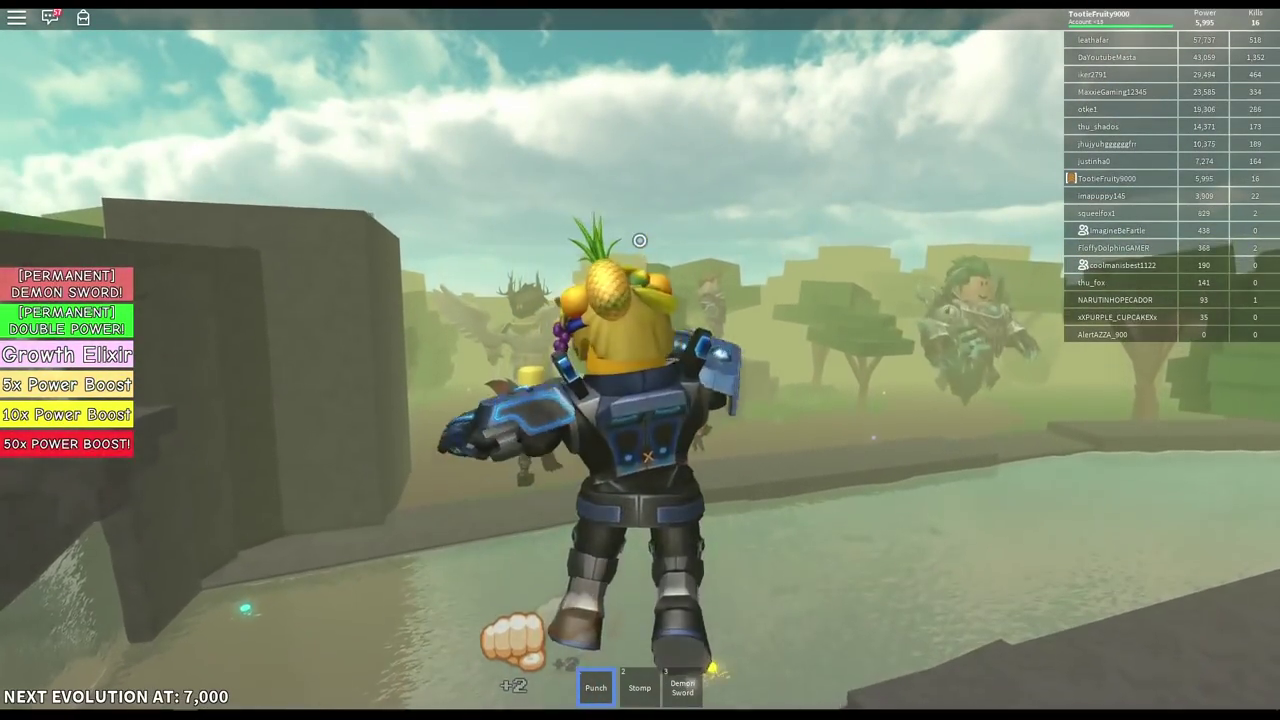
click(640, 240)
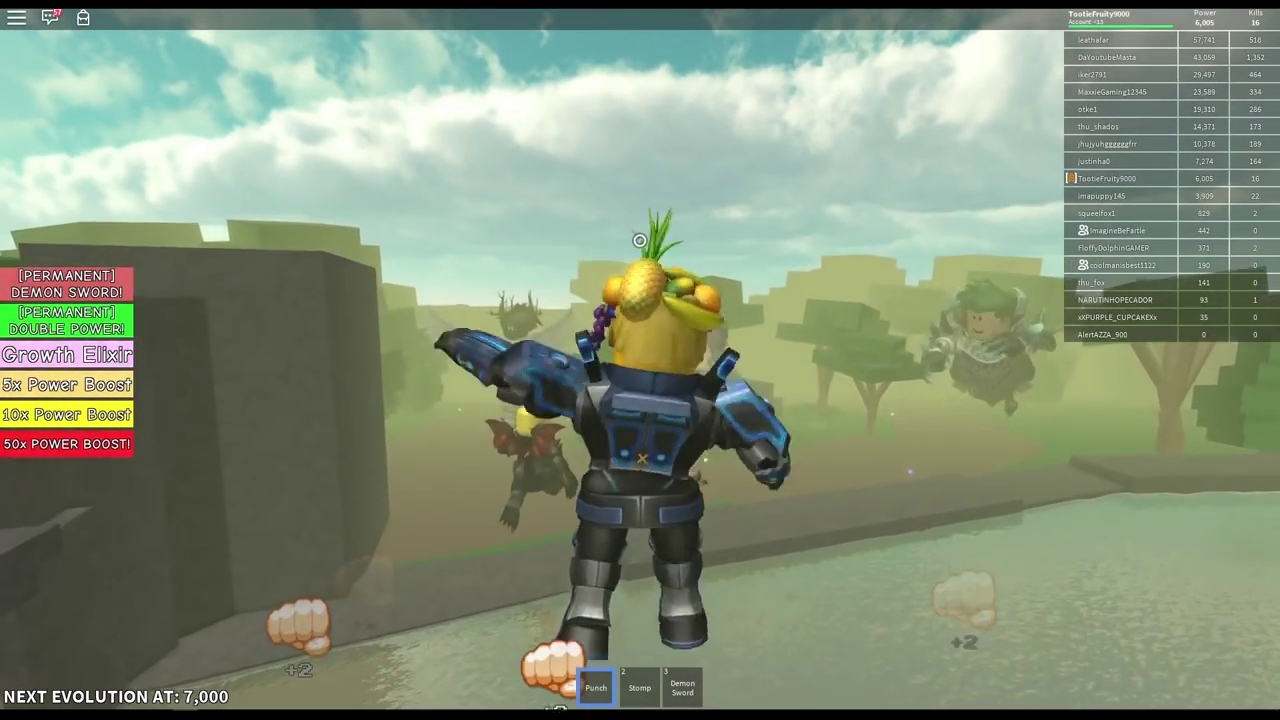
click(639, 240)
click(640, 240)
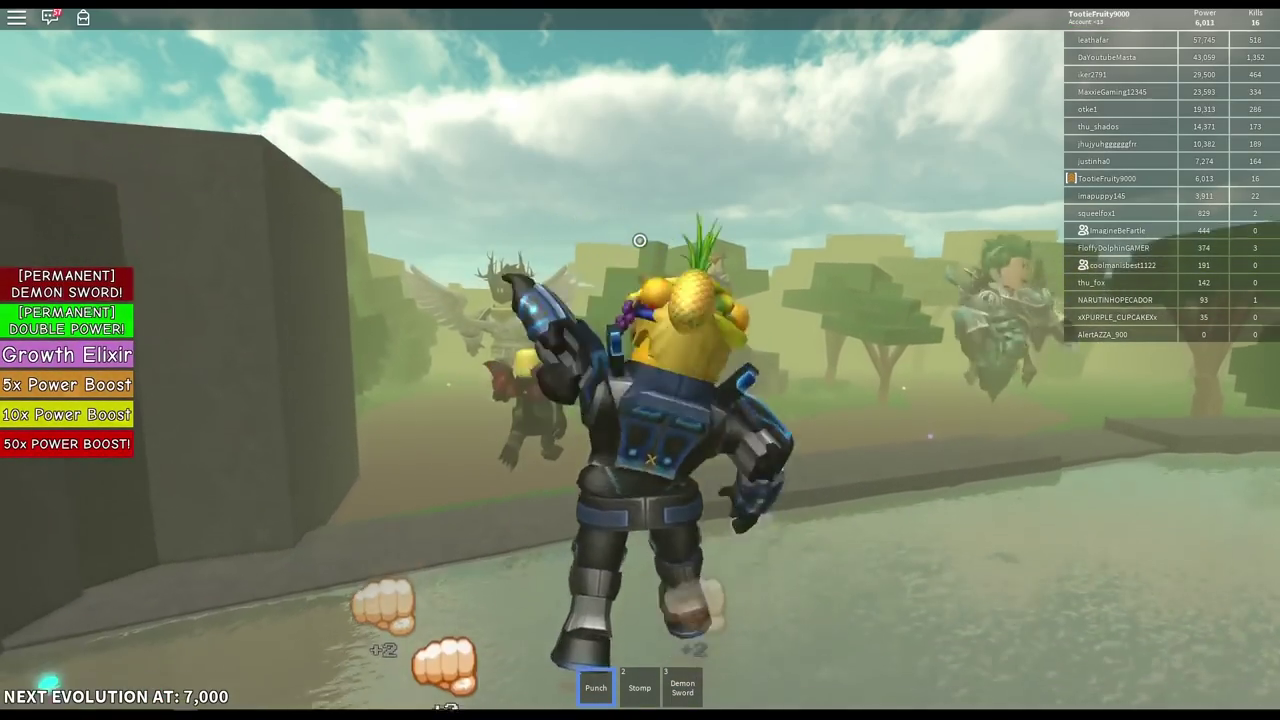
click(640, 240)
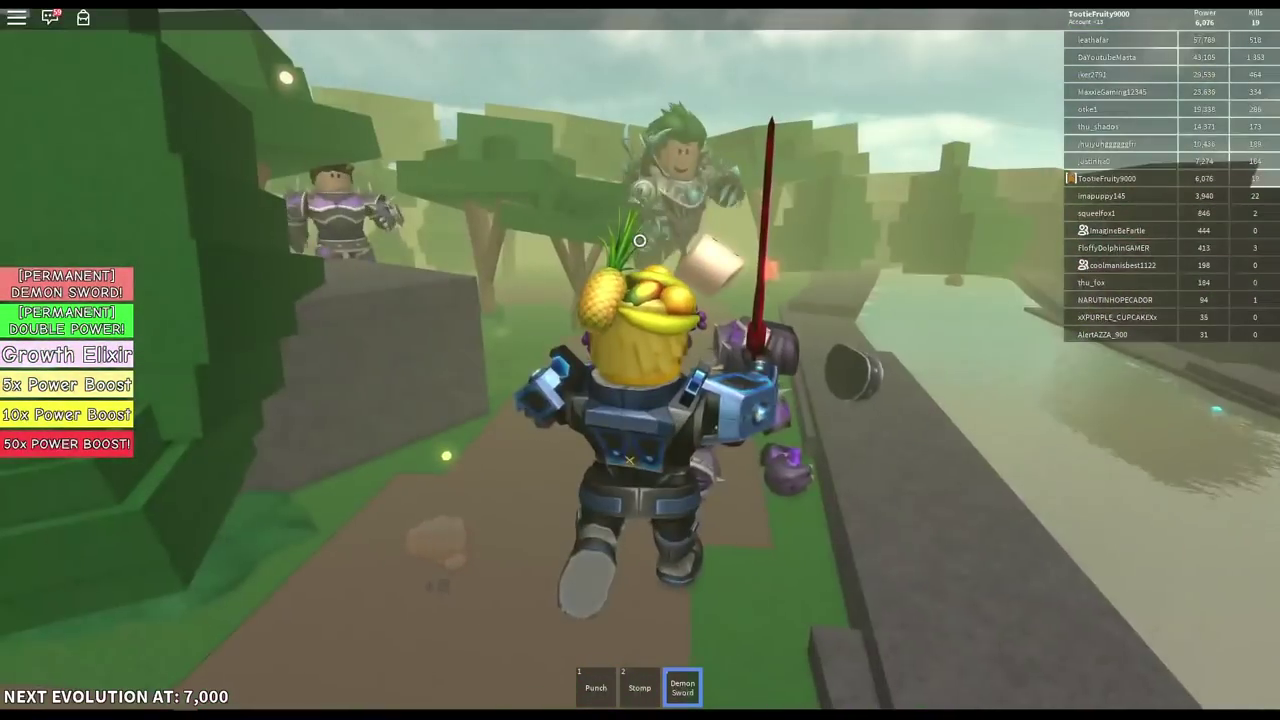
Swing the Demon Sword repeatedly at nearby enemies to score kills
click(640, 240)
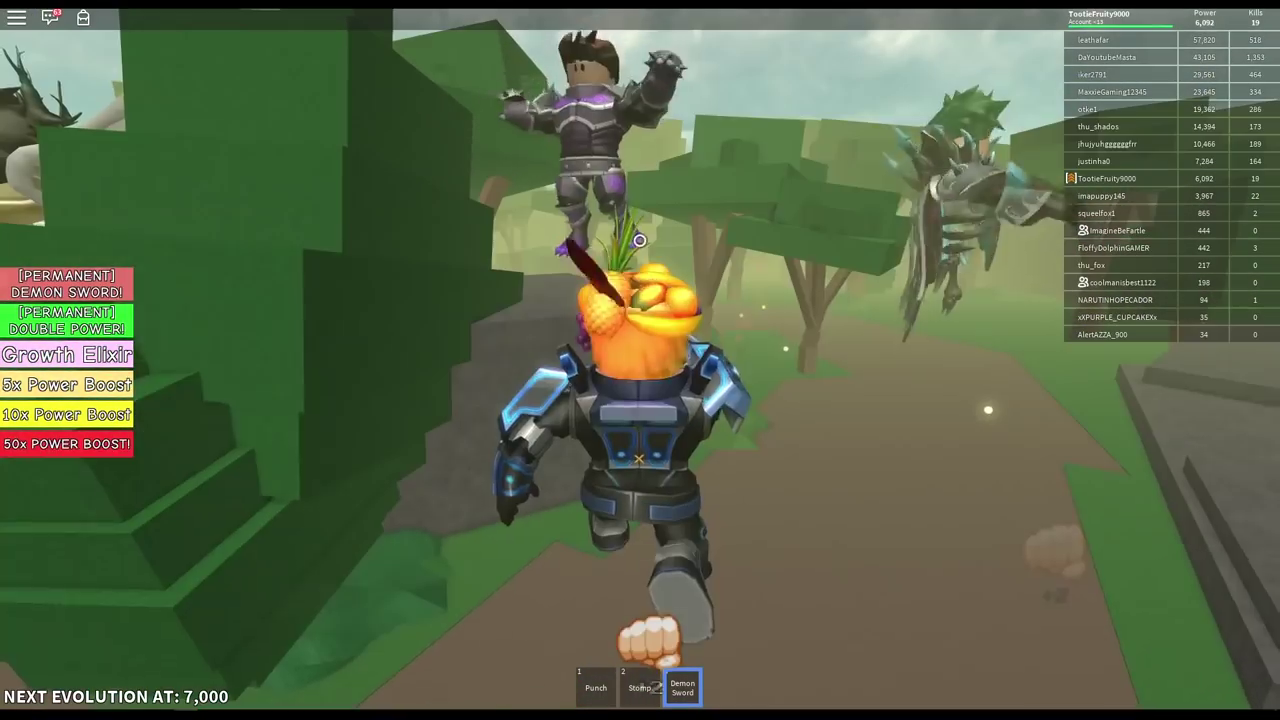
click(640, 240)
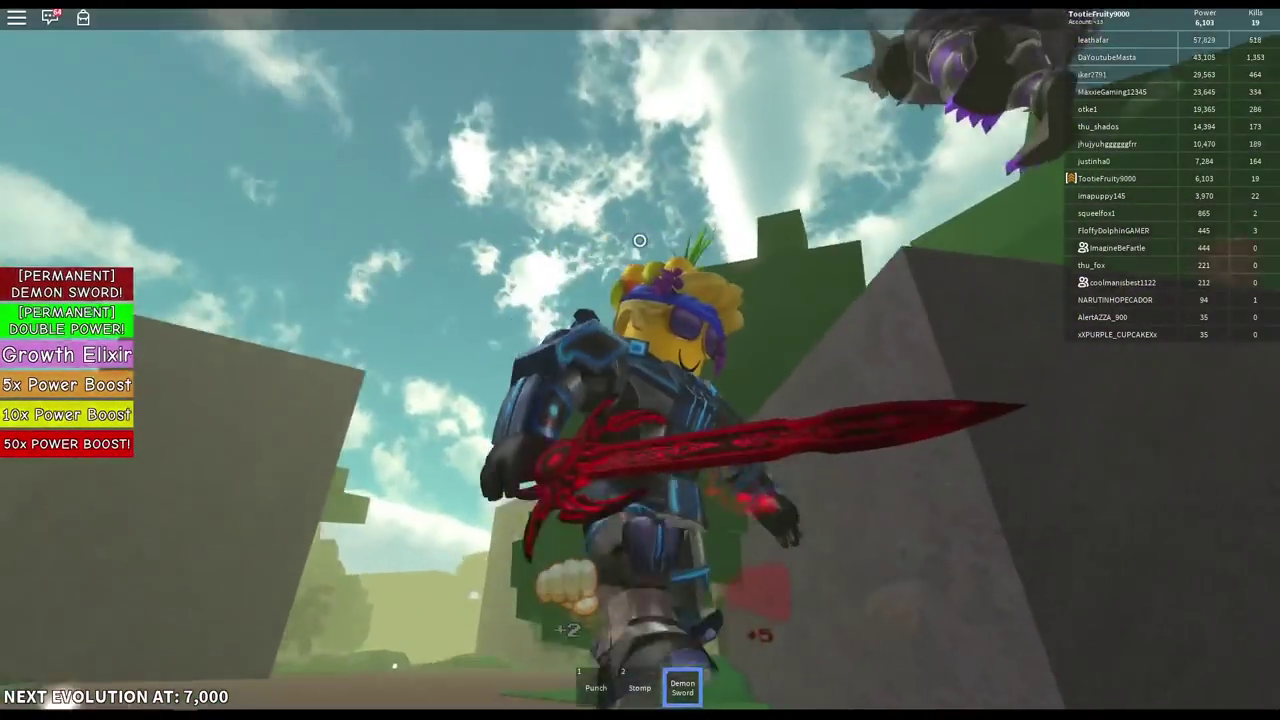
click(640, 240)
click(640, 240)
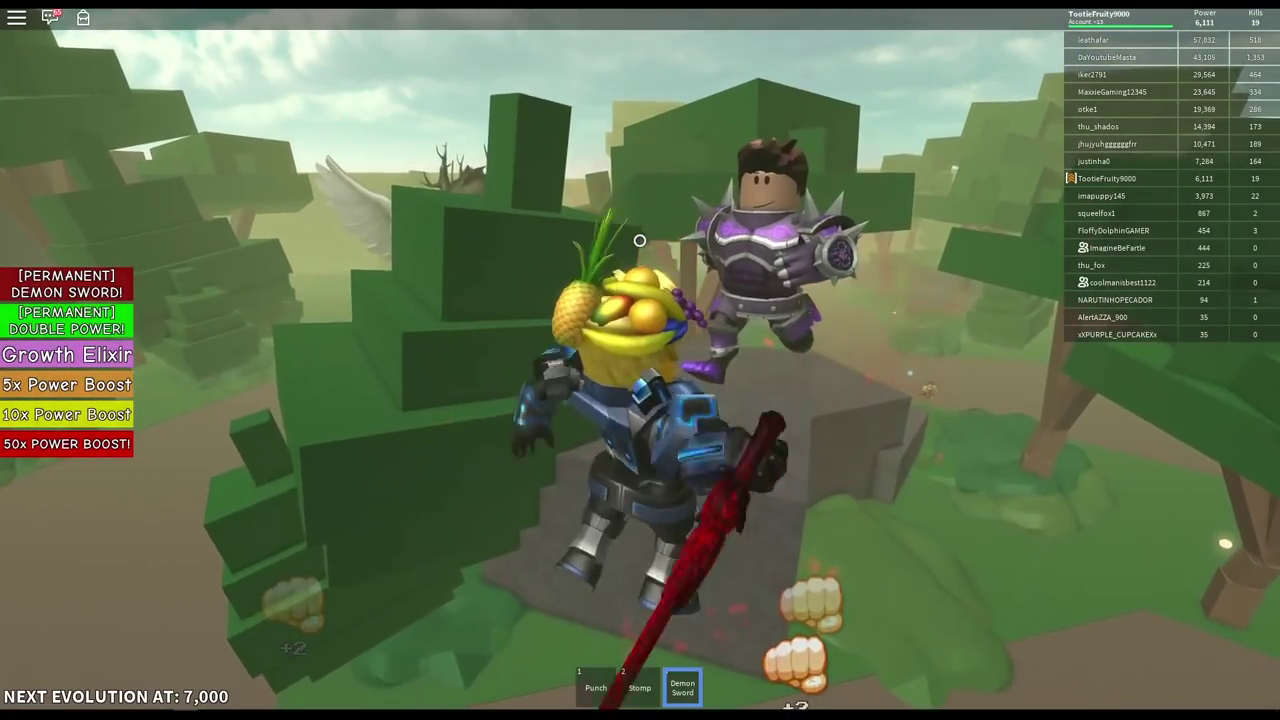
click(640, 240)
click(640, 240)
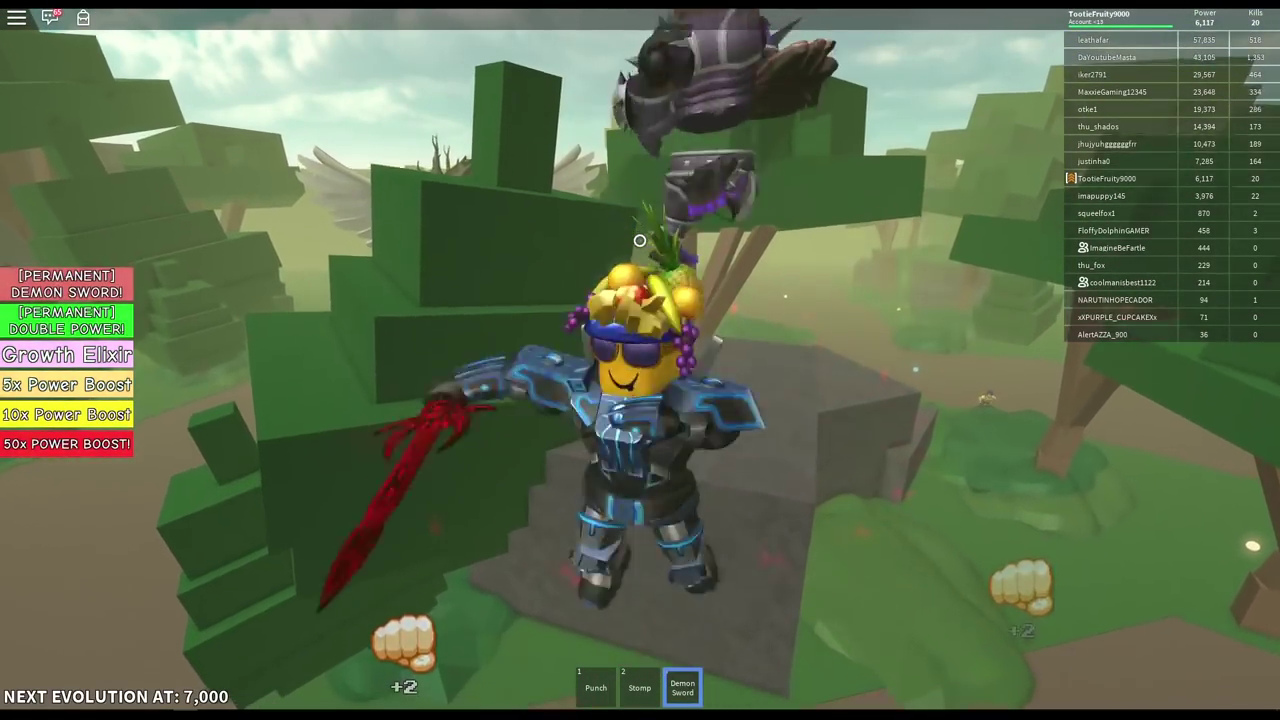
click(640, 240)
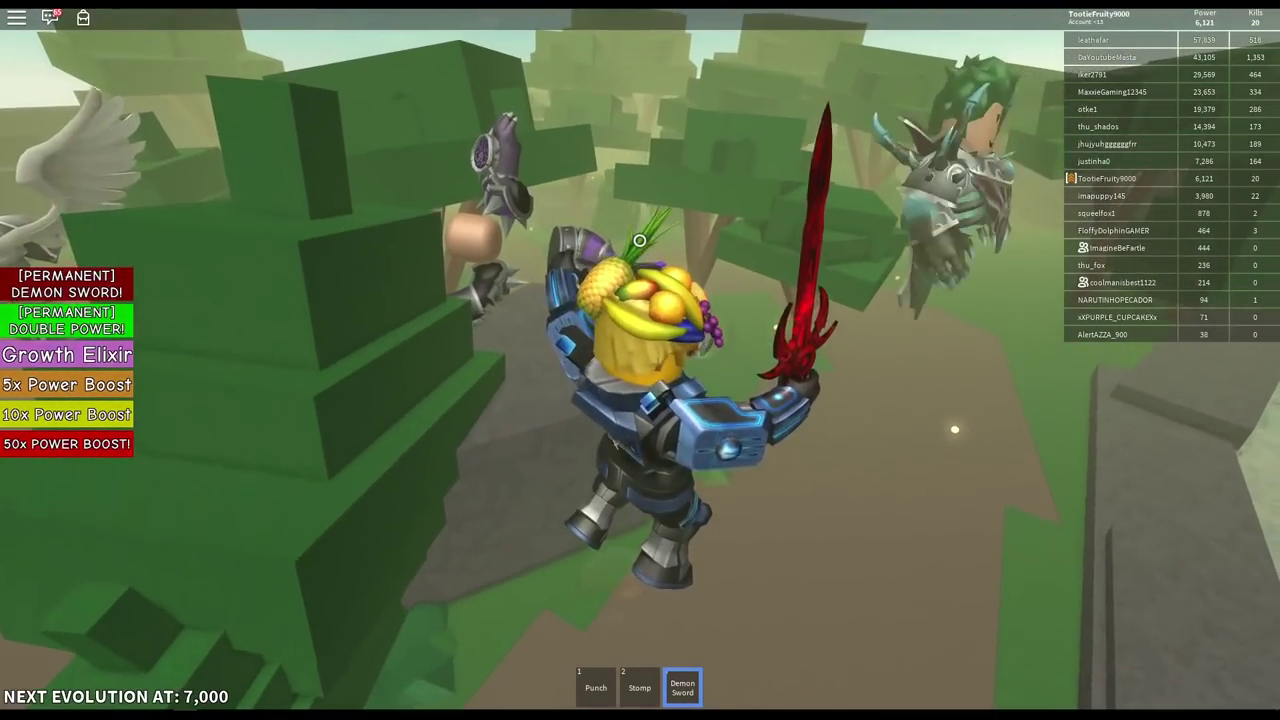
Punch nearby players with Punch (1), then re-equip the Demon Sword (3) and strike
key(1)
click(640, 240)
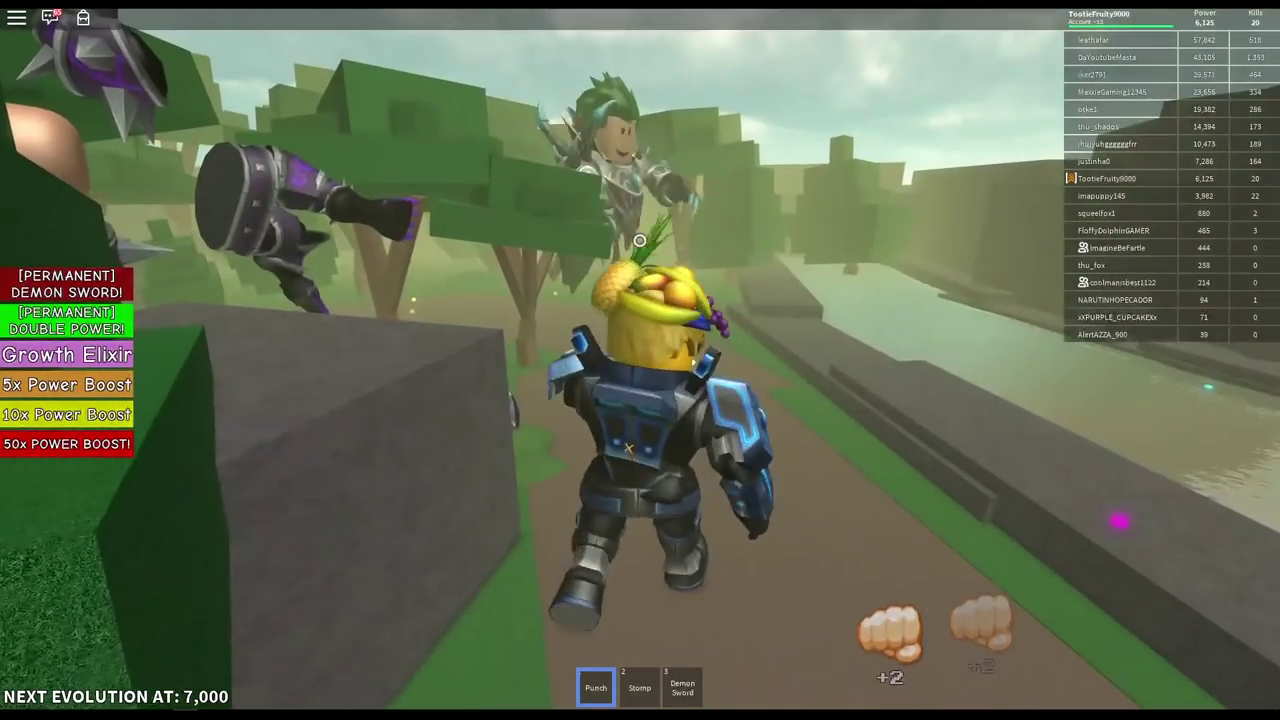
click(640, 240)
key(3)
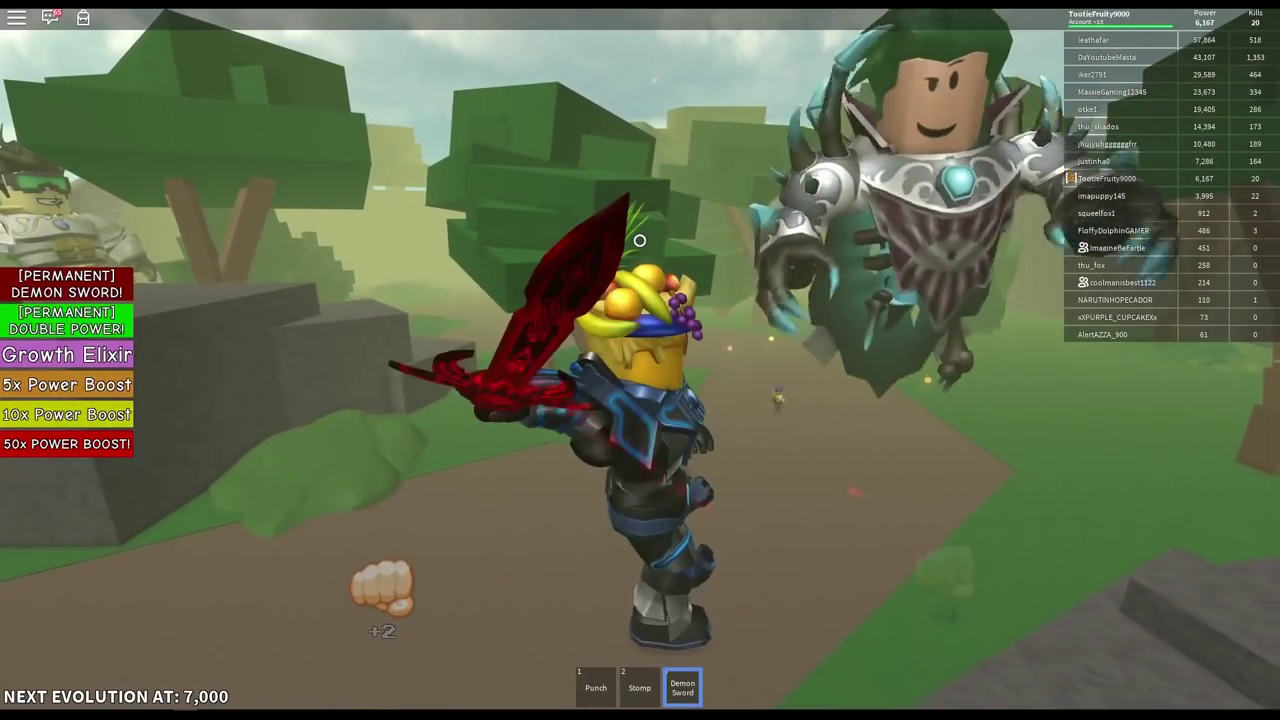
click(640, 240)
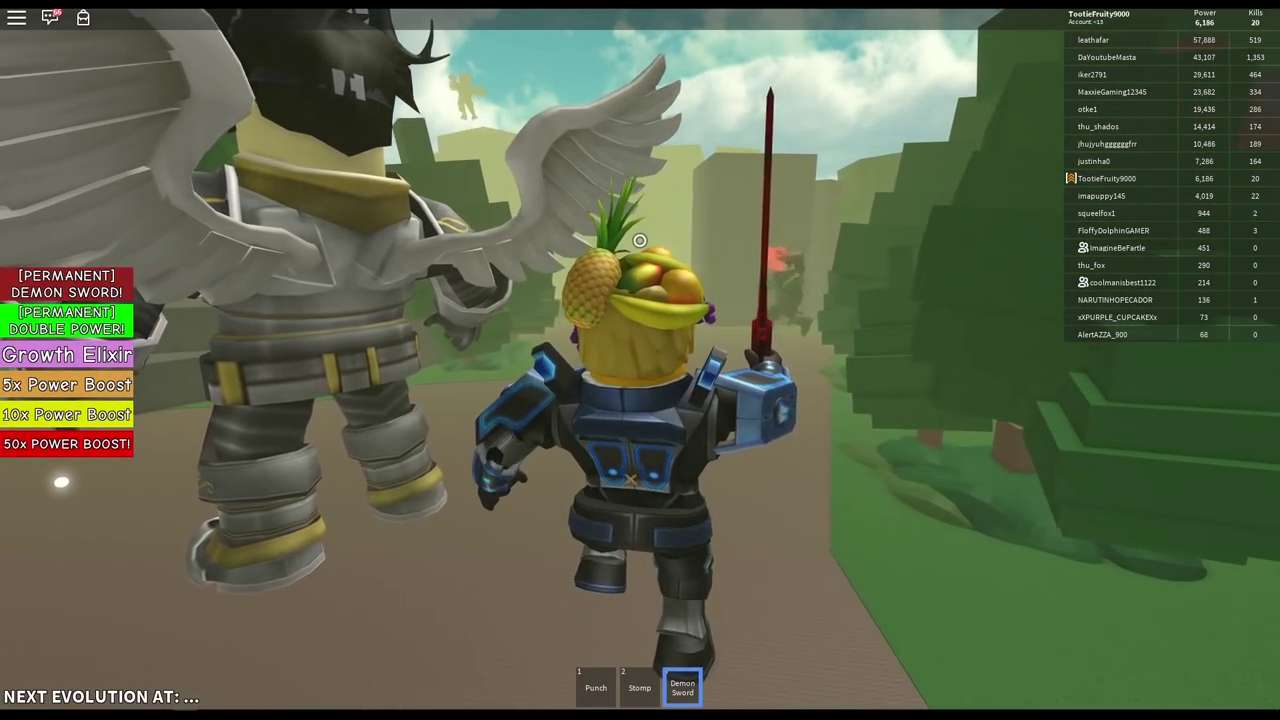
Slash the winged player with the sword three times, then put the sword away
click(640, 240)
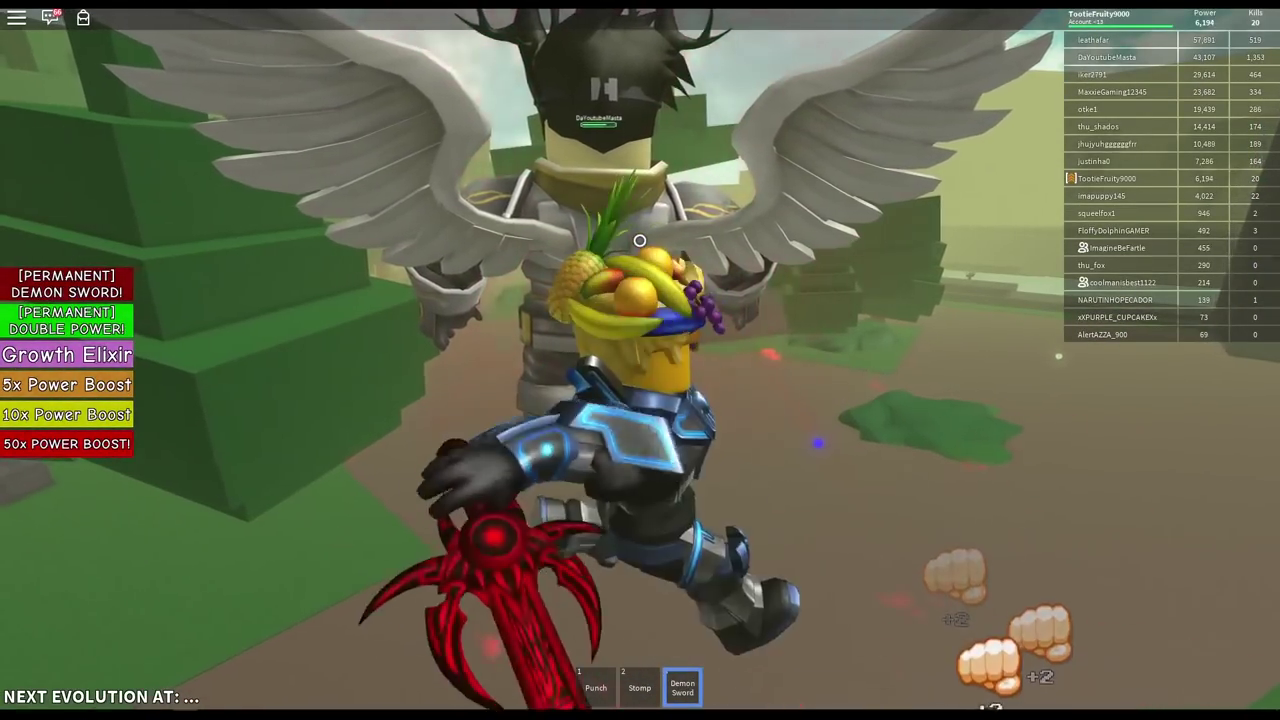
click(640, 240)
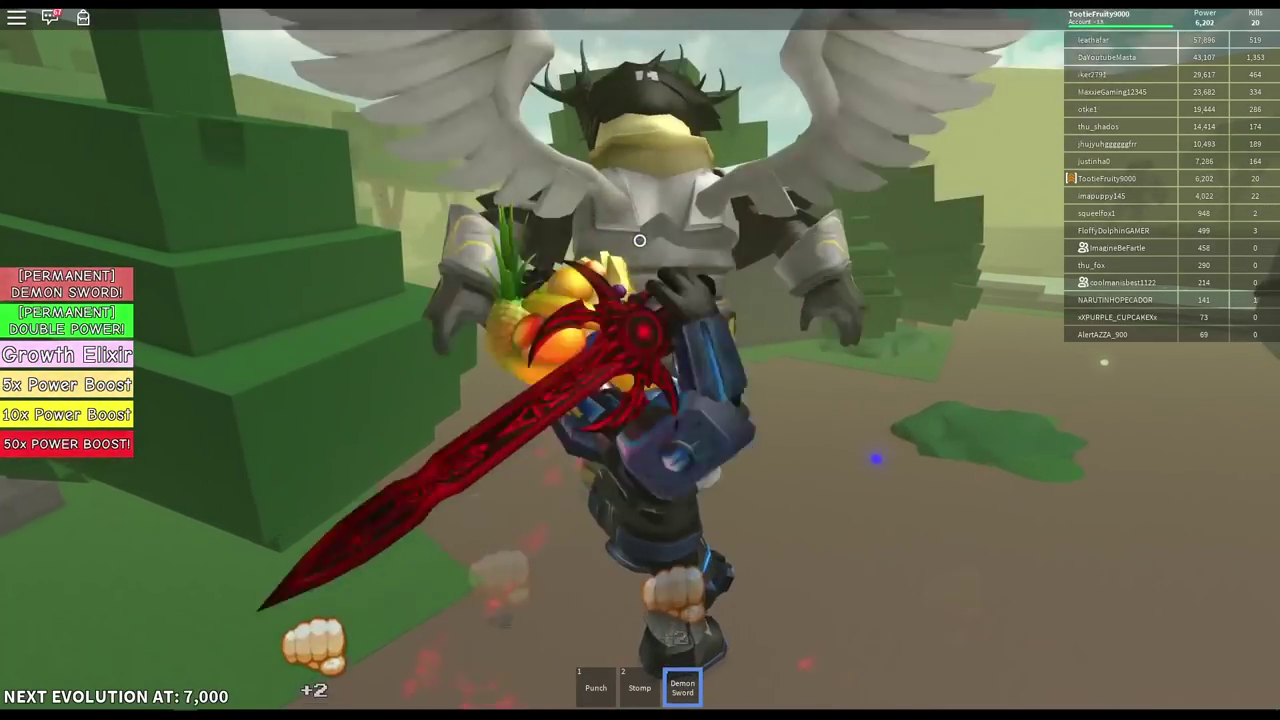
click(640, 240)
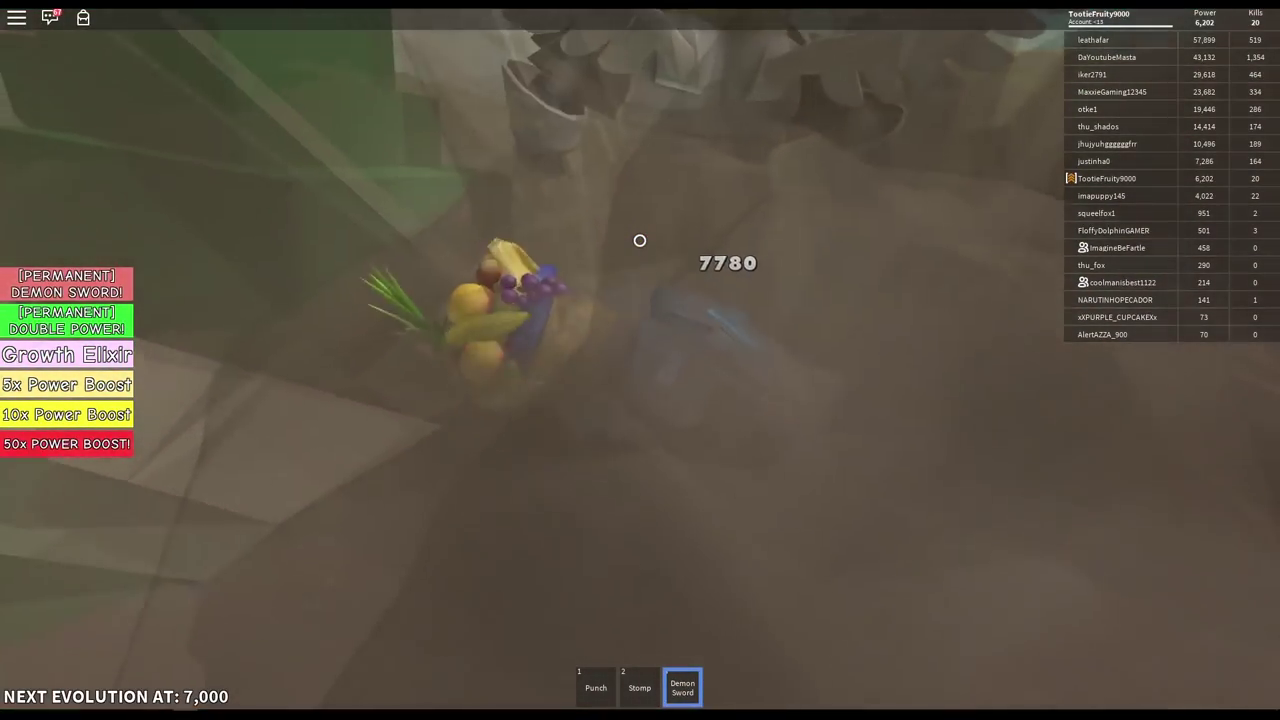
key(3)
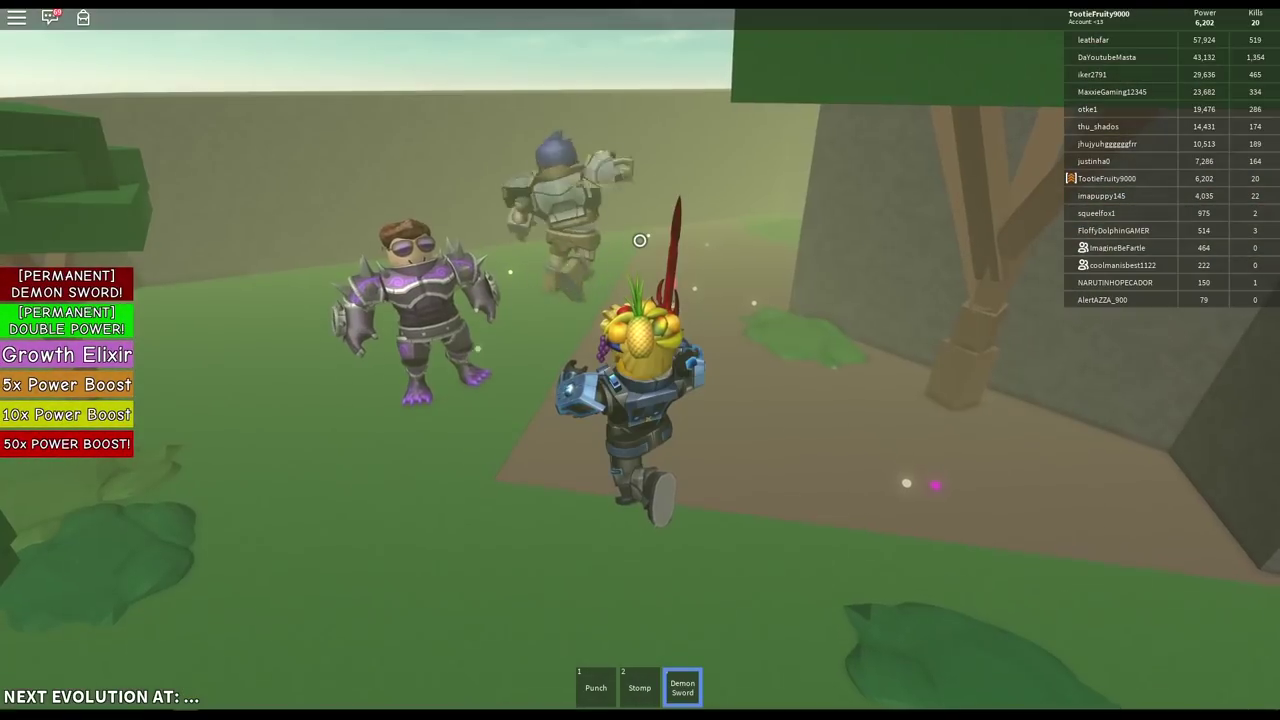
Slash the purple-armored and other armored players with the Demon Sword, reaching 23 kills
click(640, 240)
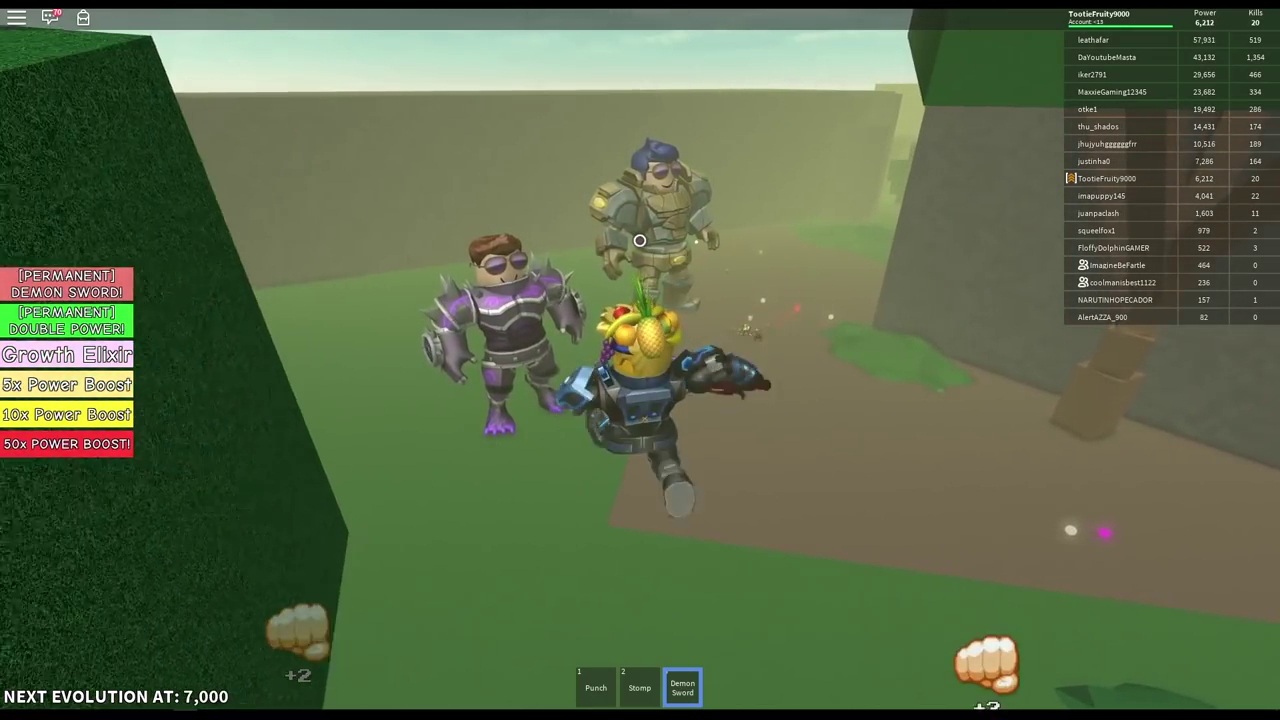
click(640, 240)
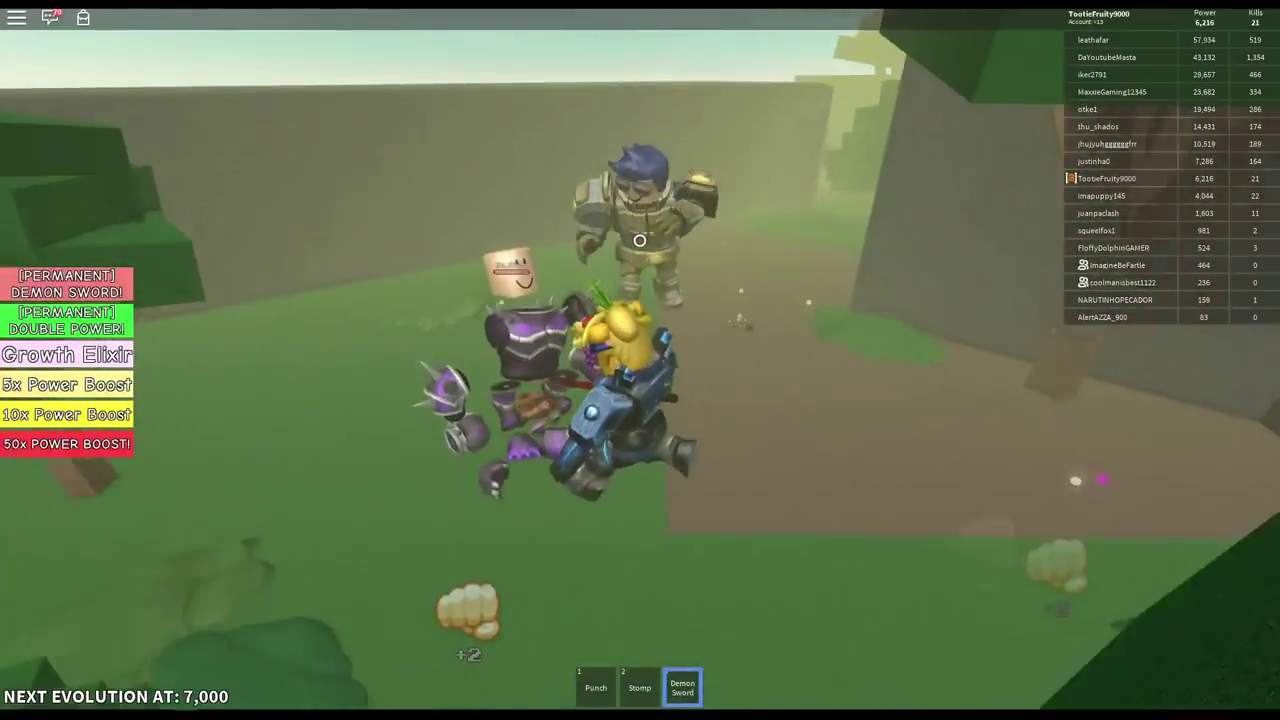
drag(640, 240, 640, 240)
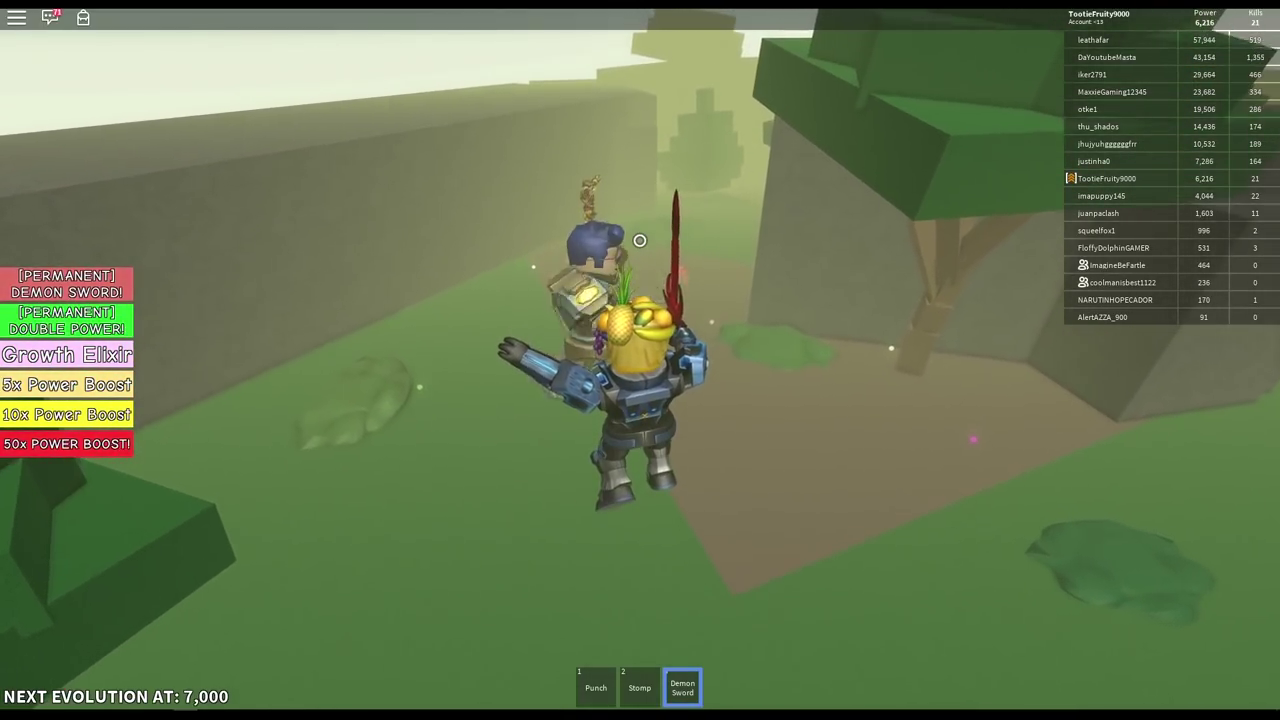
click(640, 240)
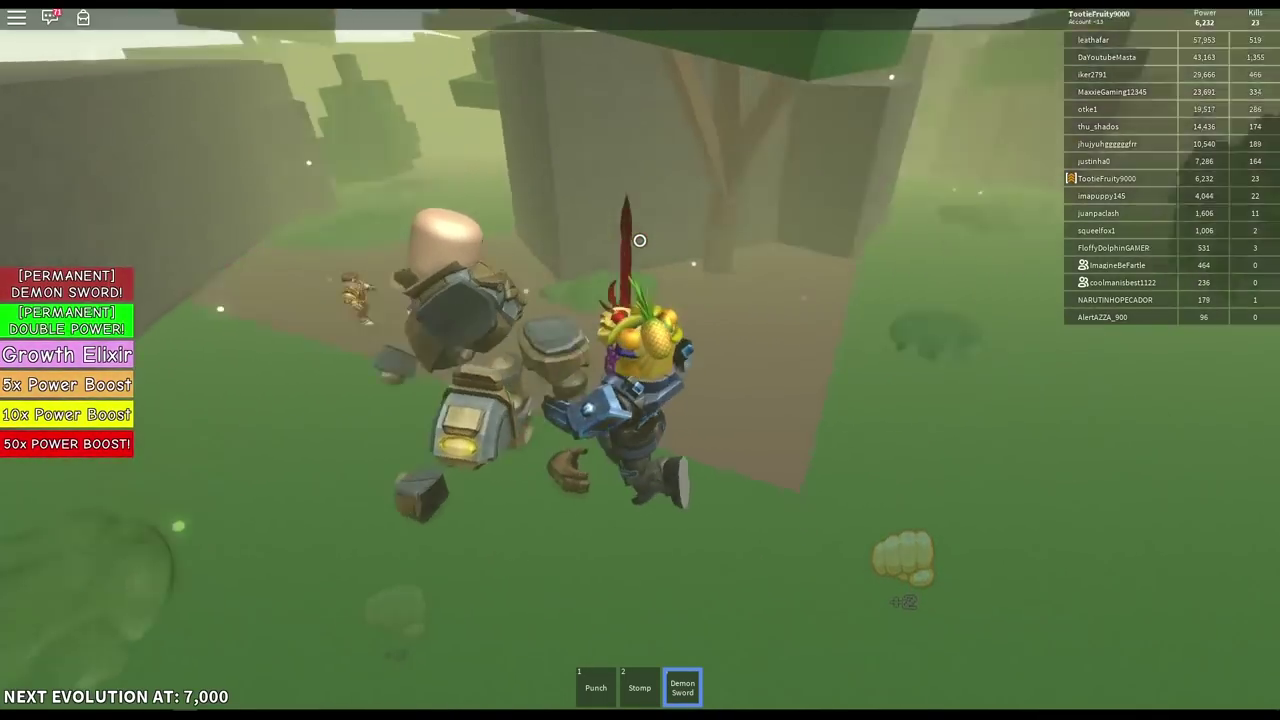
drag(640, 240, 640, 240)
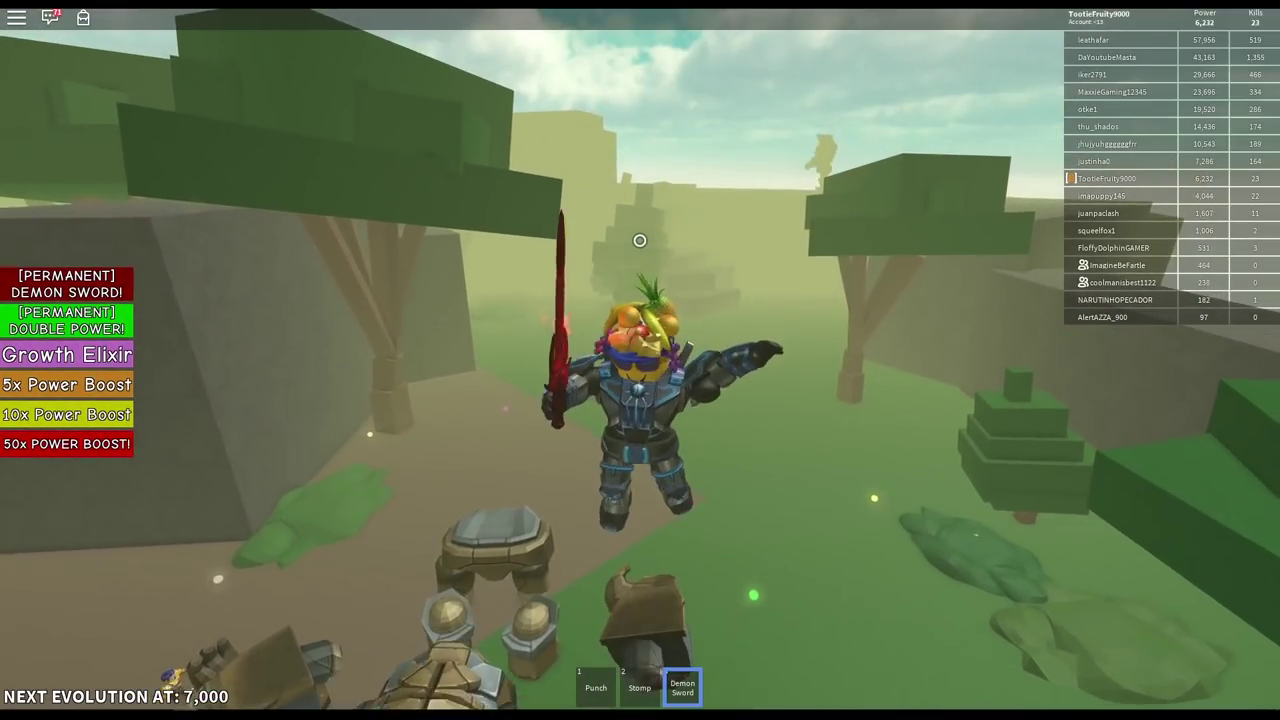
click(640, 240)
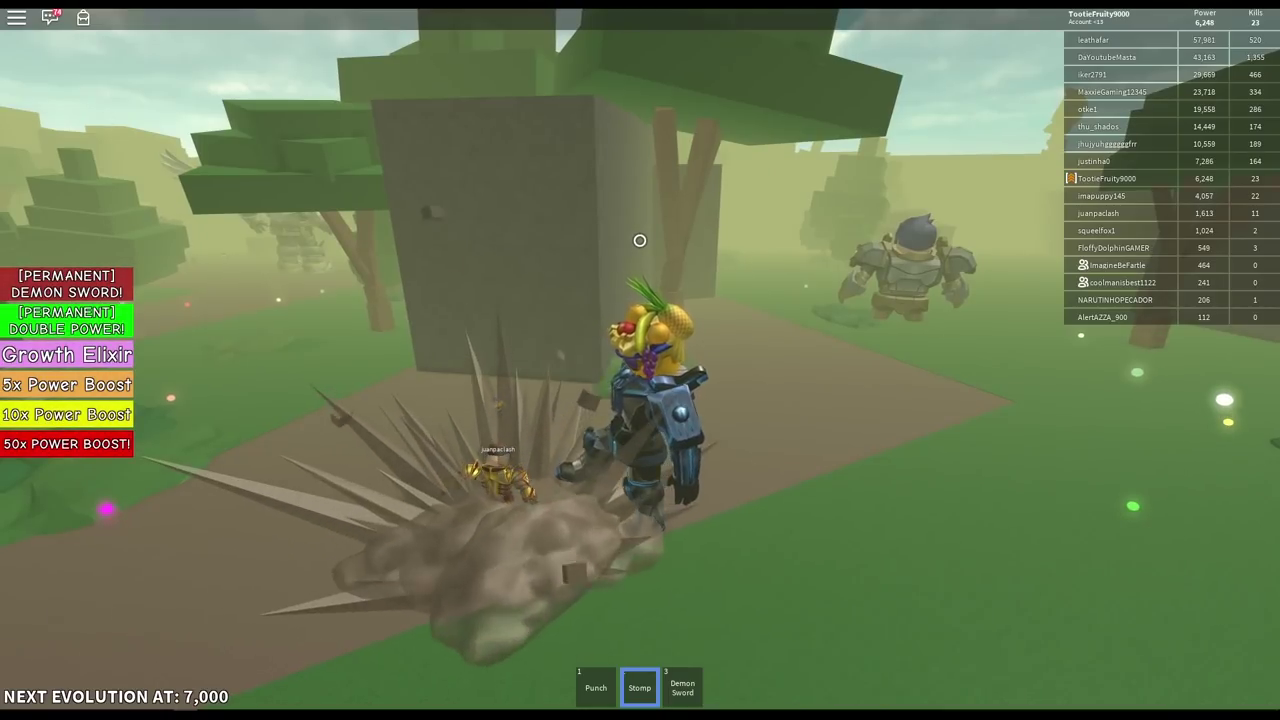
Stomp two nearby small players while turning the camera, then jump along the path
click(640, 240)
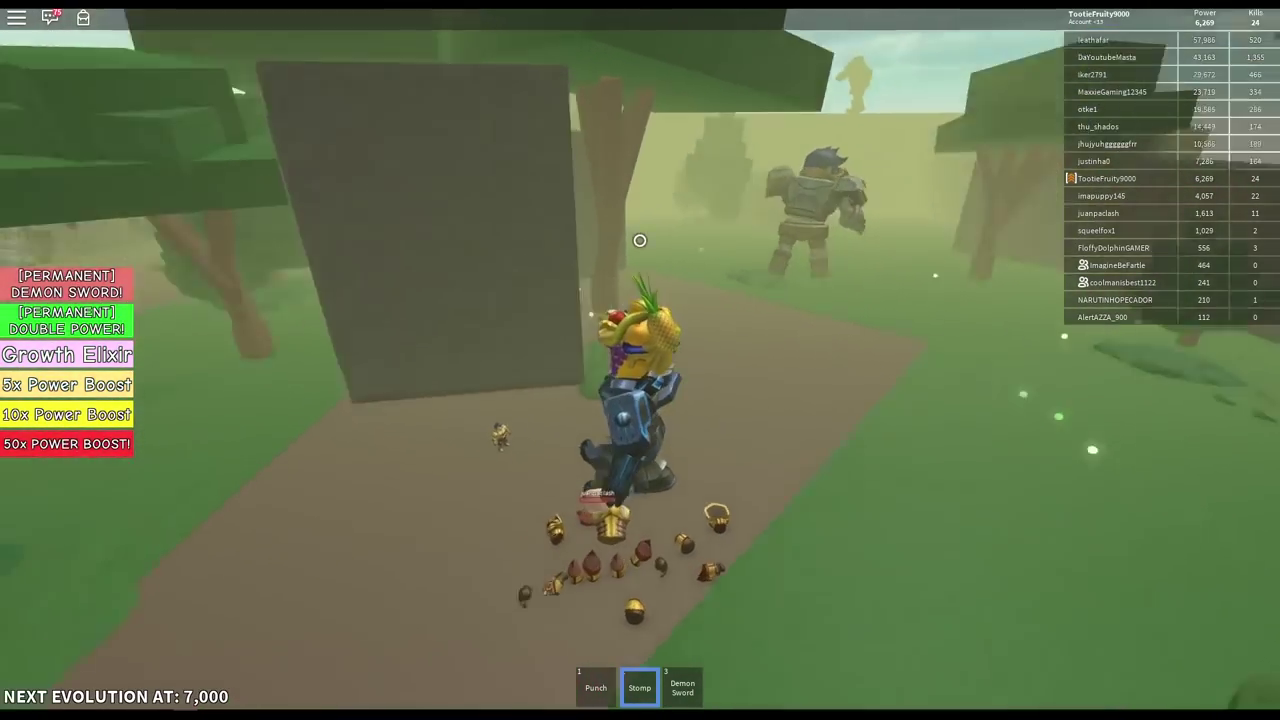
drag(640, 240, 640, 240)
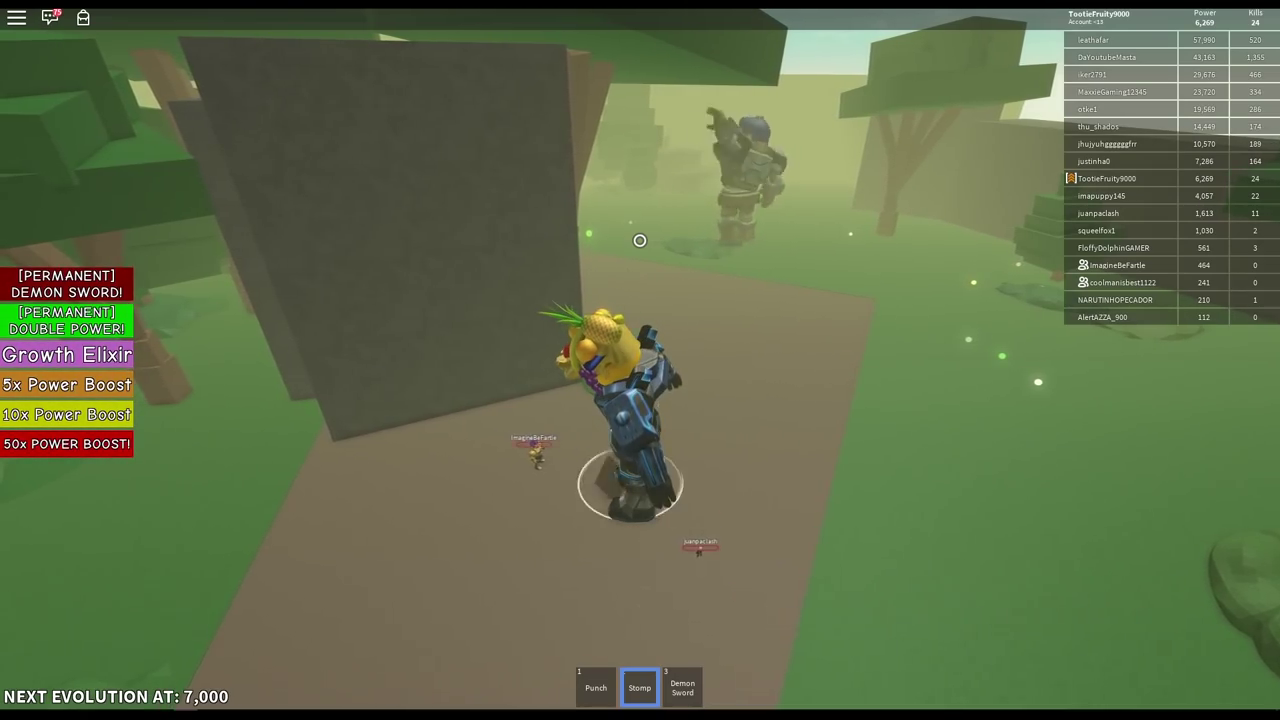
click(640, 240)
drag(640, 240, 640, 240)
key(space)
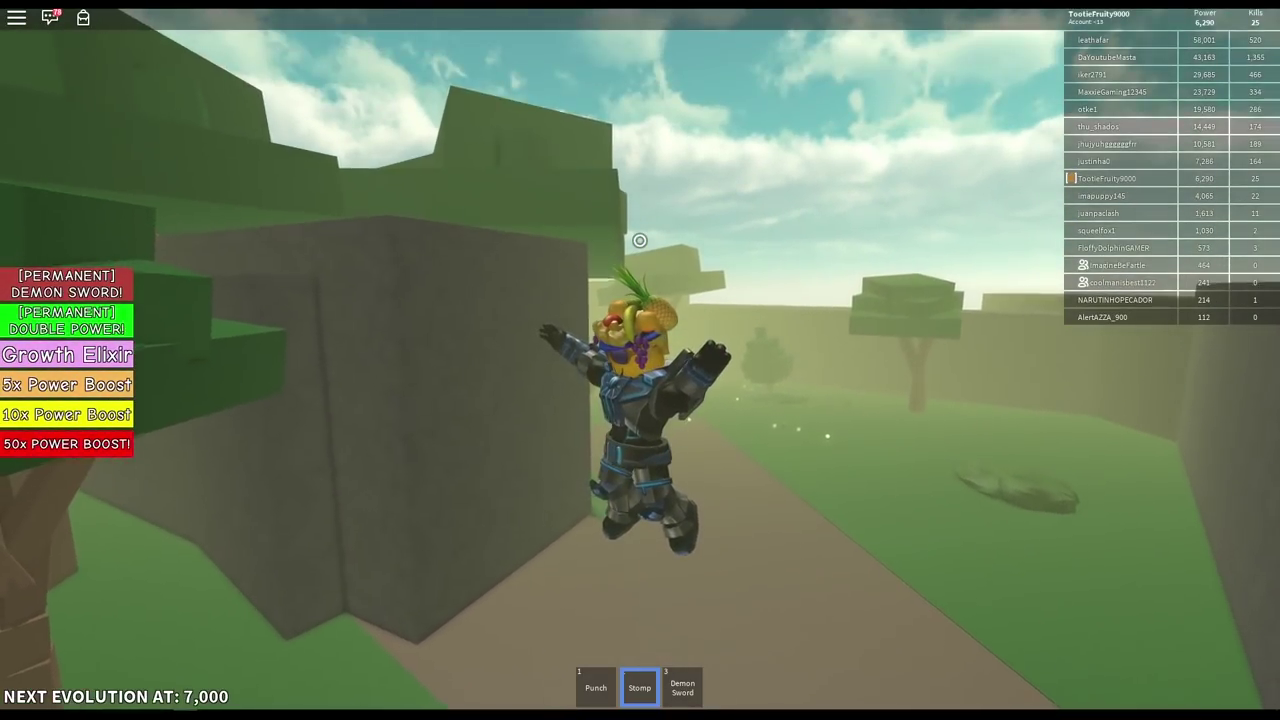
Equip the Demon Sword (3) and slash the big armored player
key(3)
click(640, 240)
drag(640, 240, 640, 240)
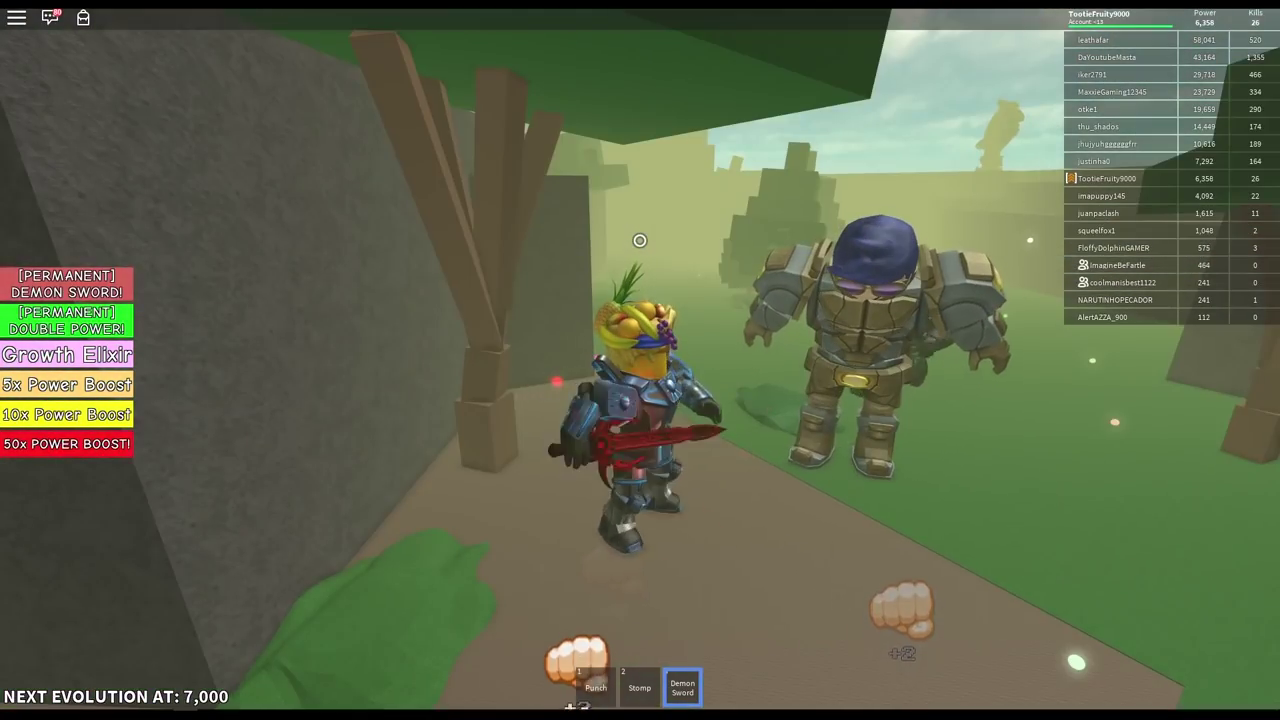
click(640, 240)
click(640, 240)
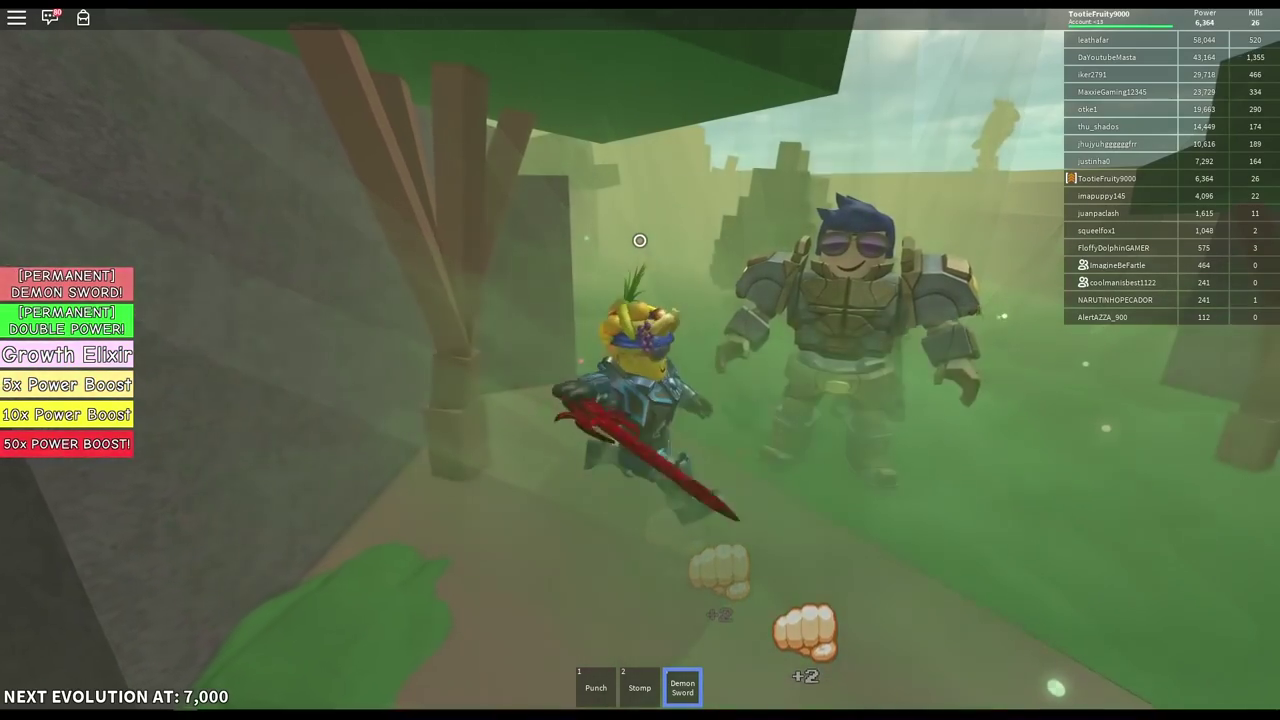
click(640, 240)
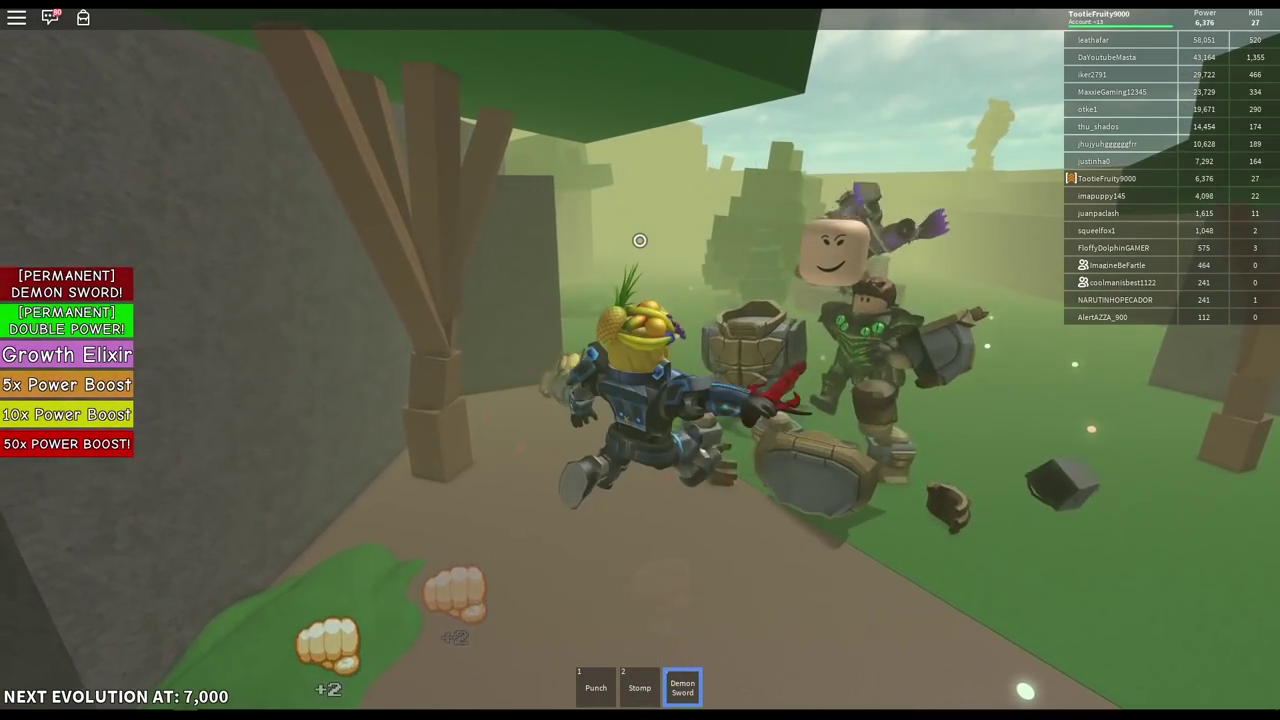
Keep slashing surrounding players, reaching 29 kills and 6,450 power
drag(640, 240, 640, 240)
click(640, 240)
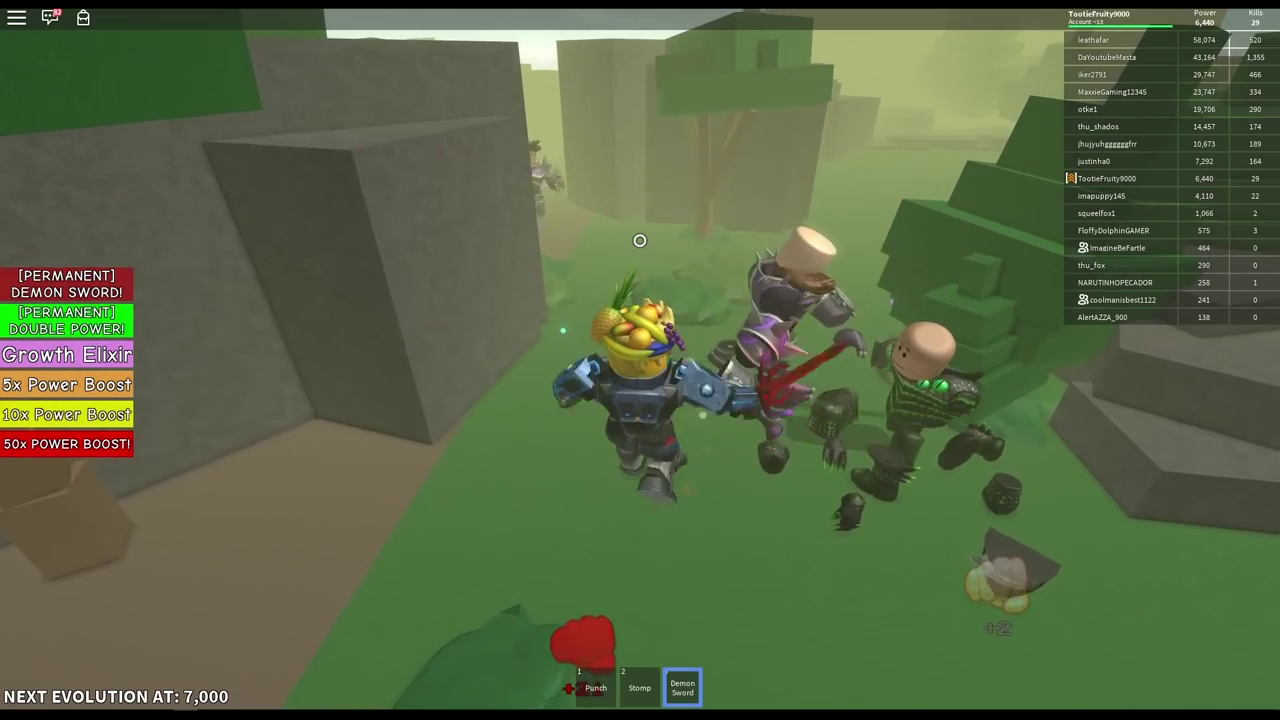
drag(640, 240, 640, 240)
click(640, 240)
click(640, 240)
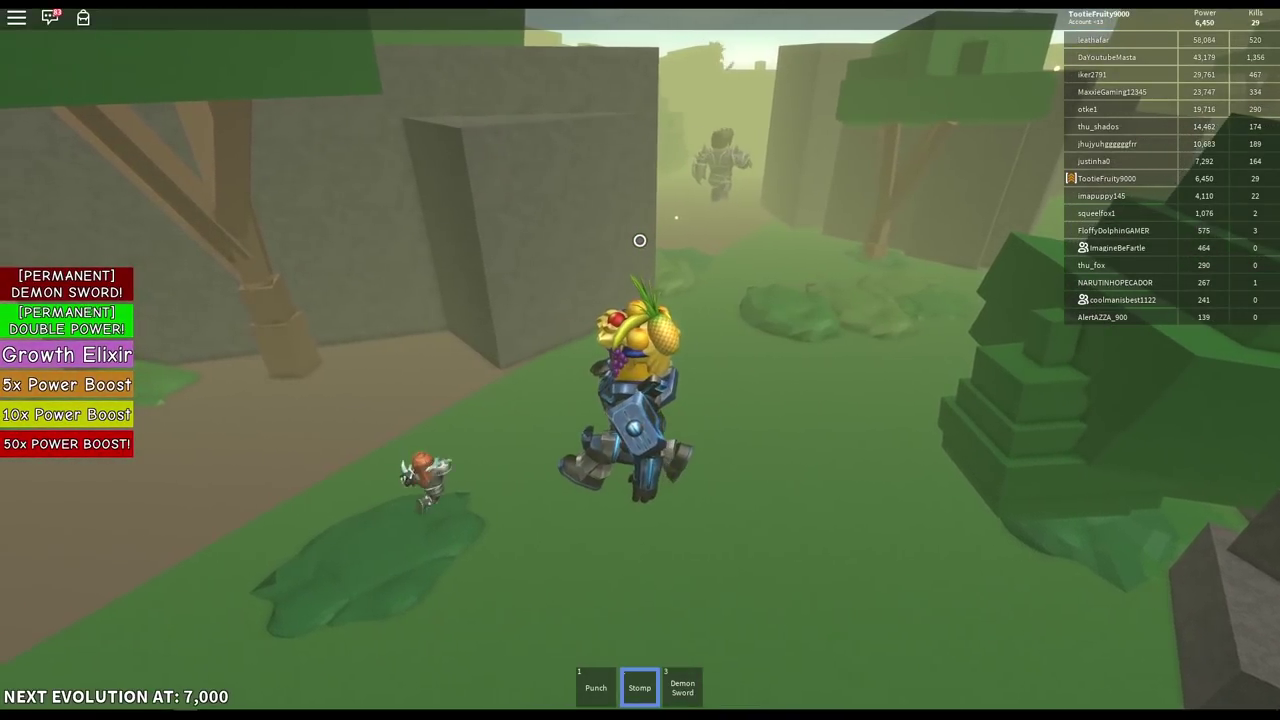
Stomp a player, then sword-slash the group and armored player before unequipping
click(640, 240)
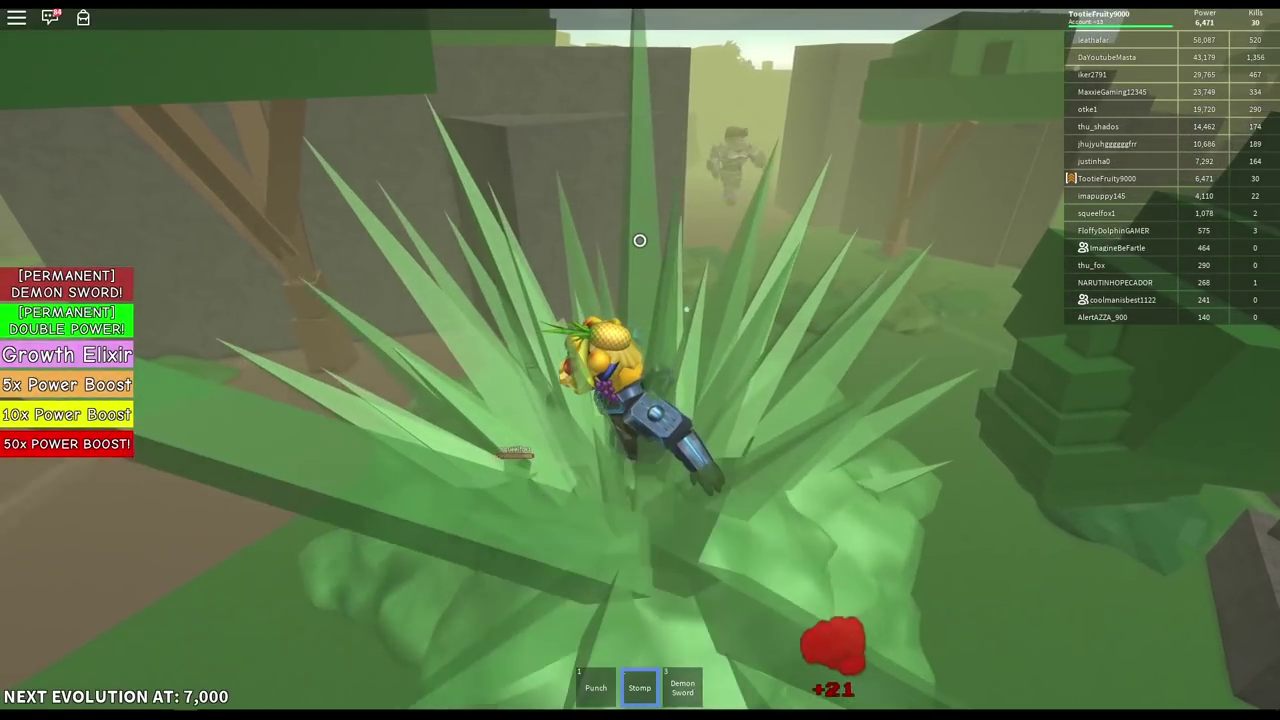
key(3)
click(640, 240)
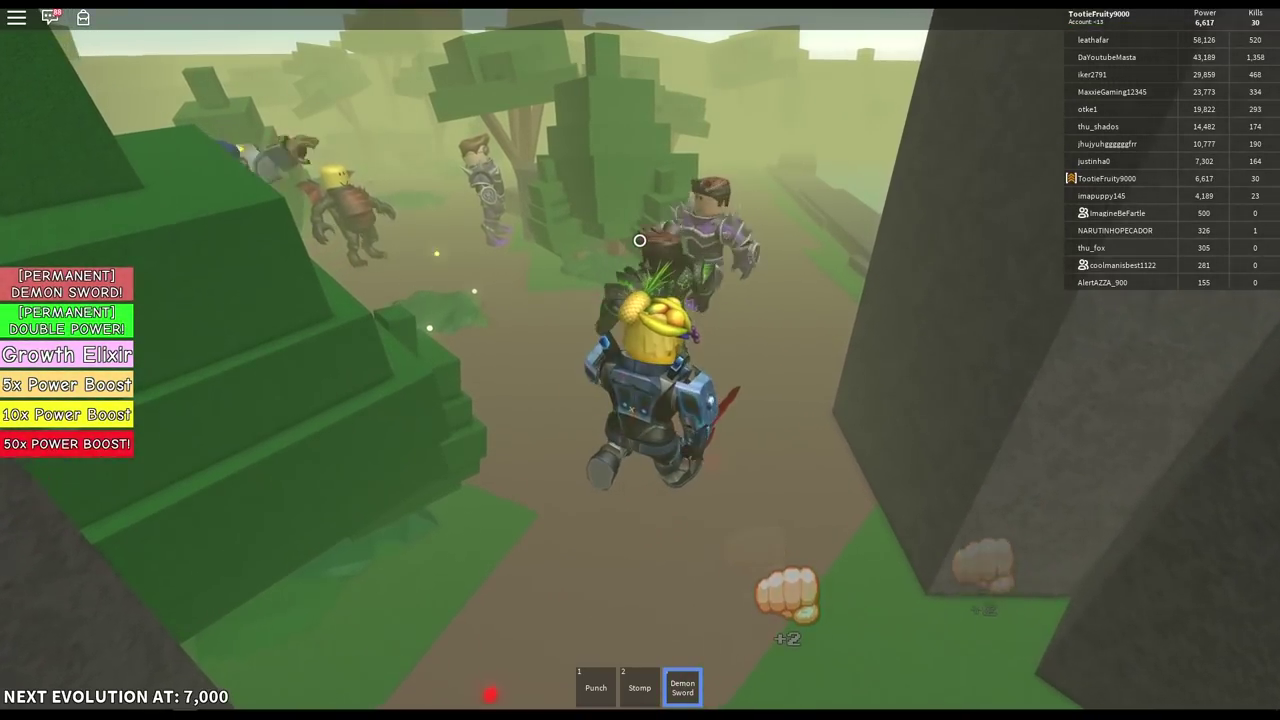
click(640, 240)
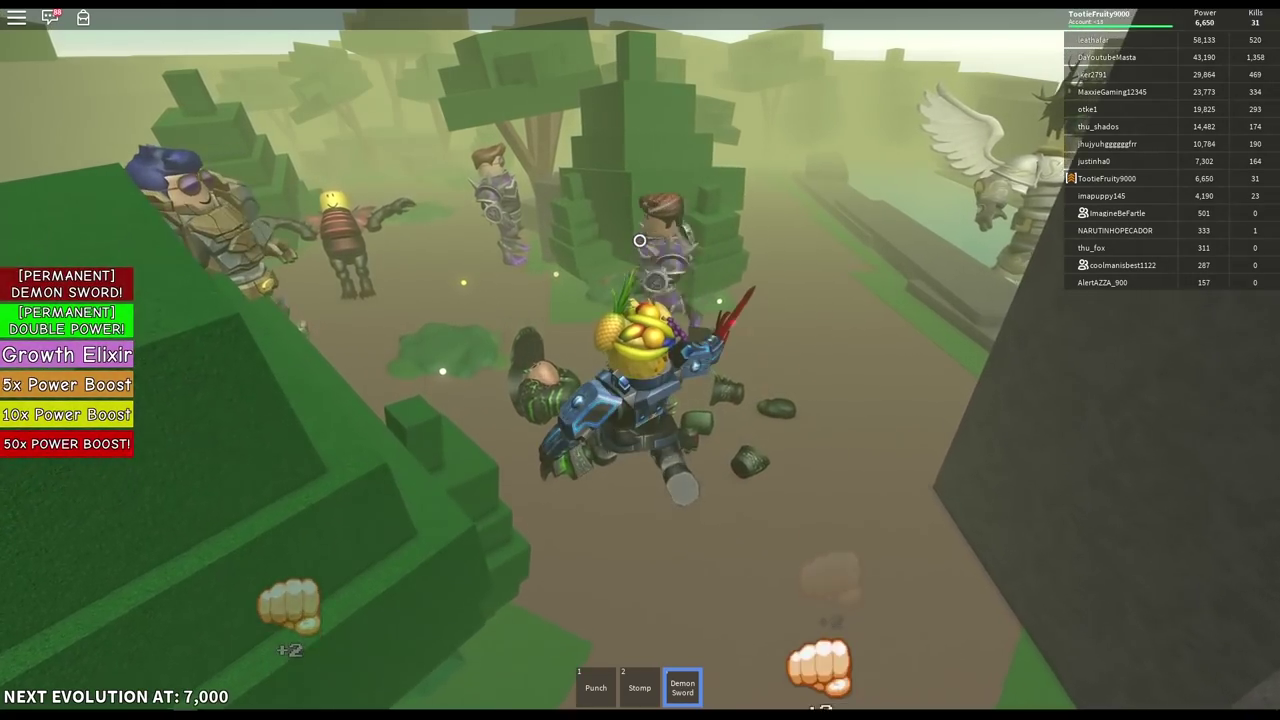
click(640, 240)
click(640, 240)
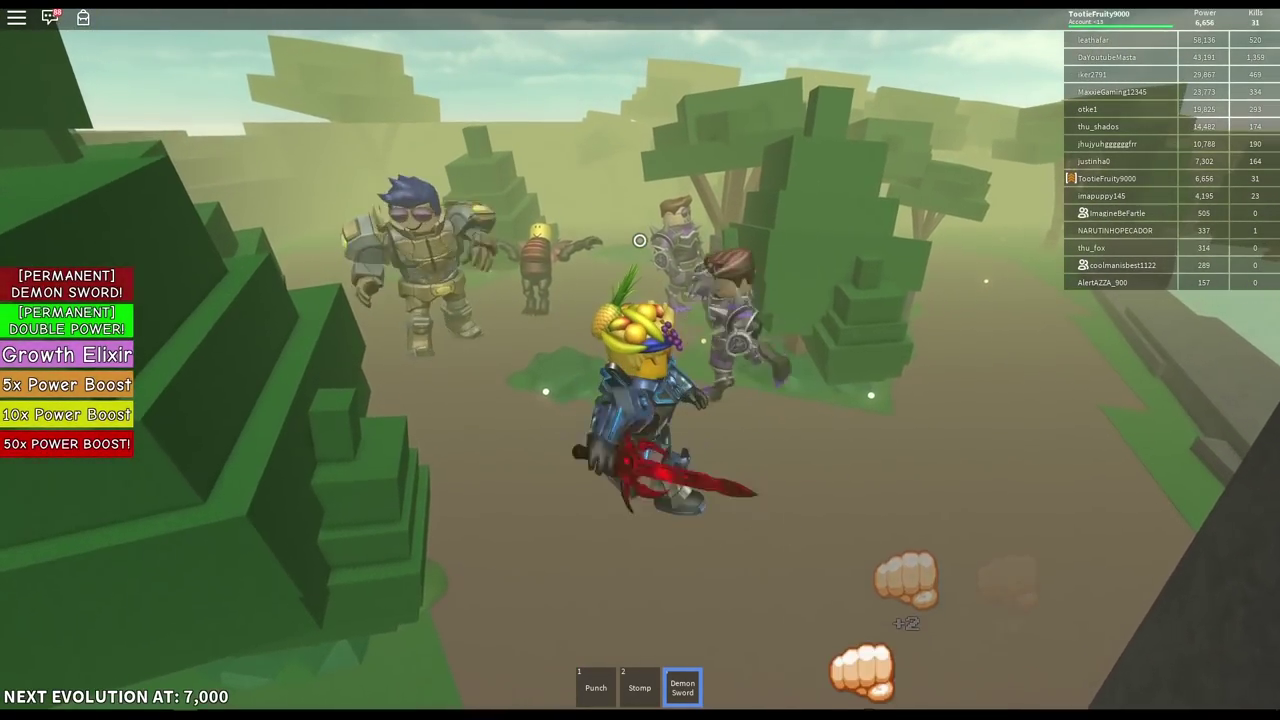
click(640, 240)
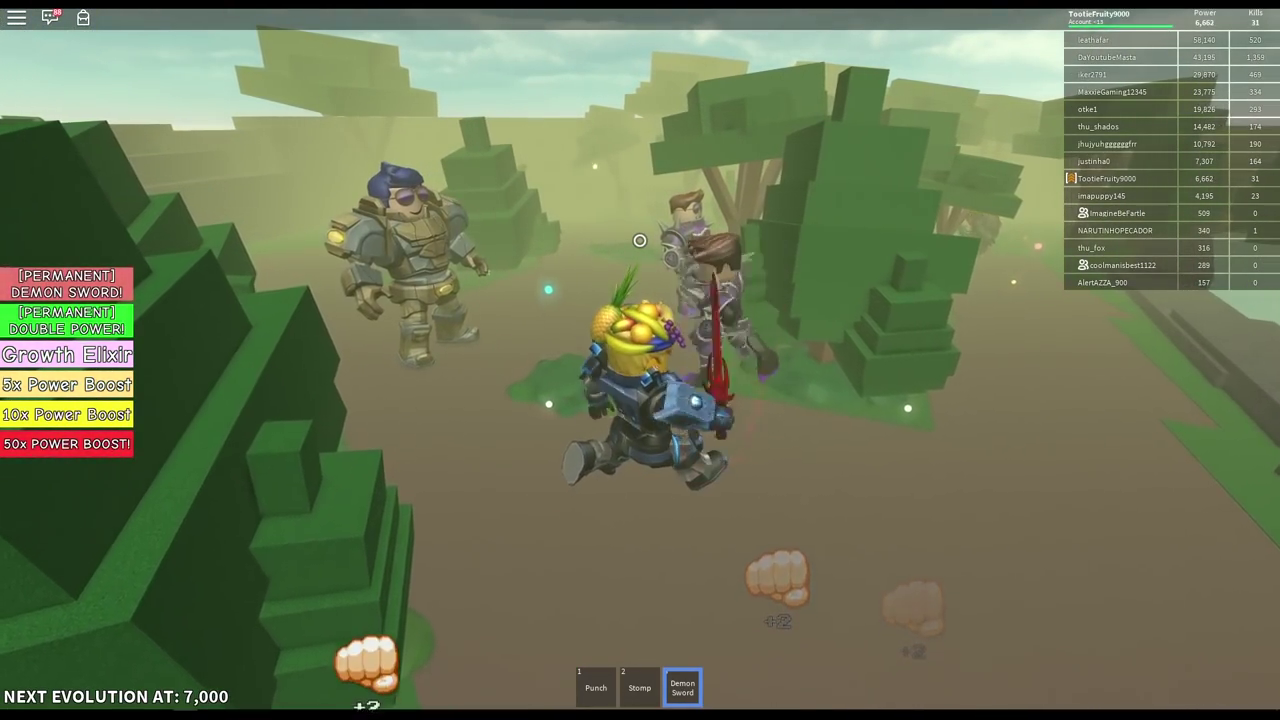
click(640, 240)
click(640, 240)
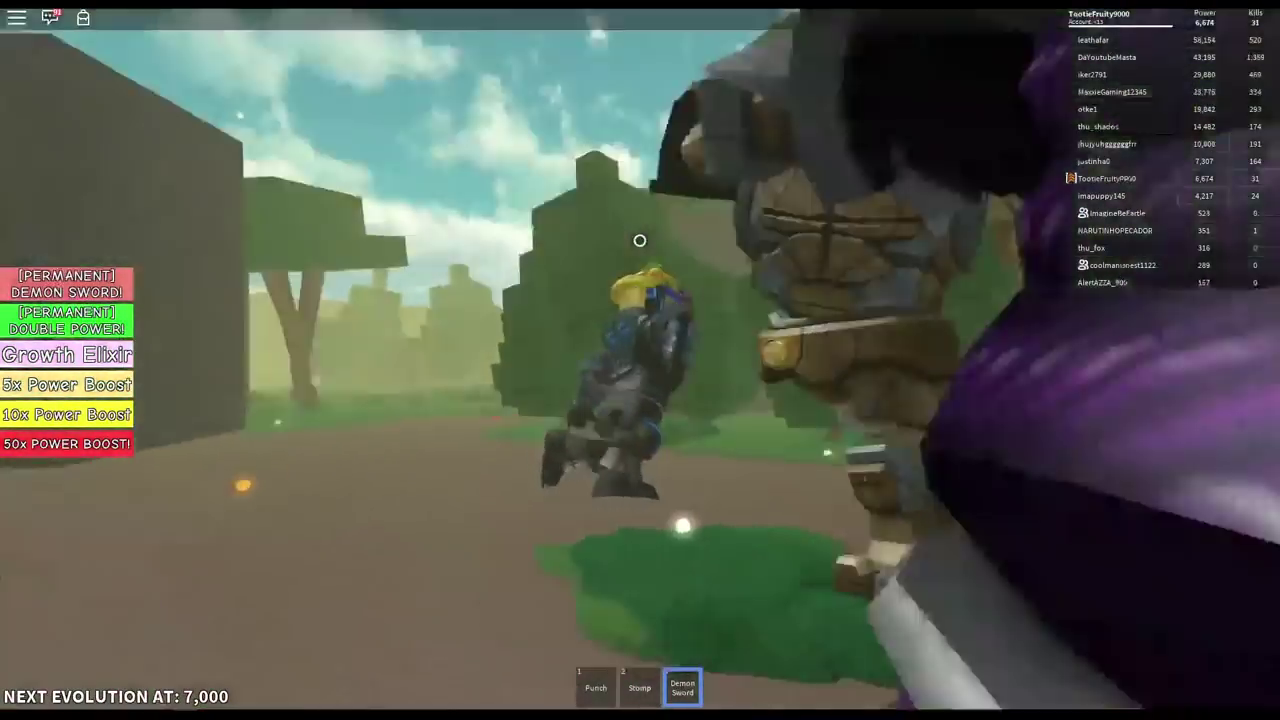
key(3)
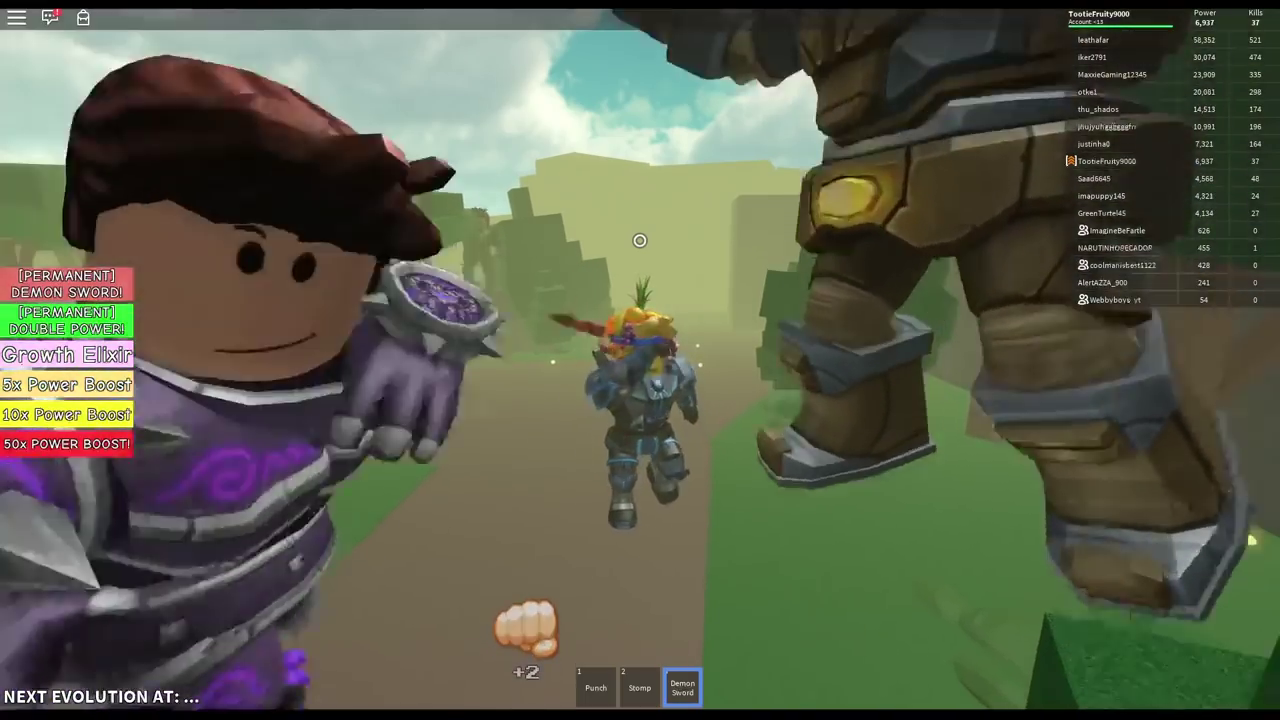
Keep slashing the armored players until power crosses 7,000 to 7,001 and the titan evolves
click(640, 240)
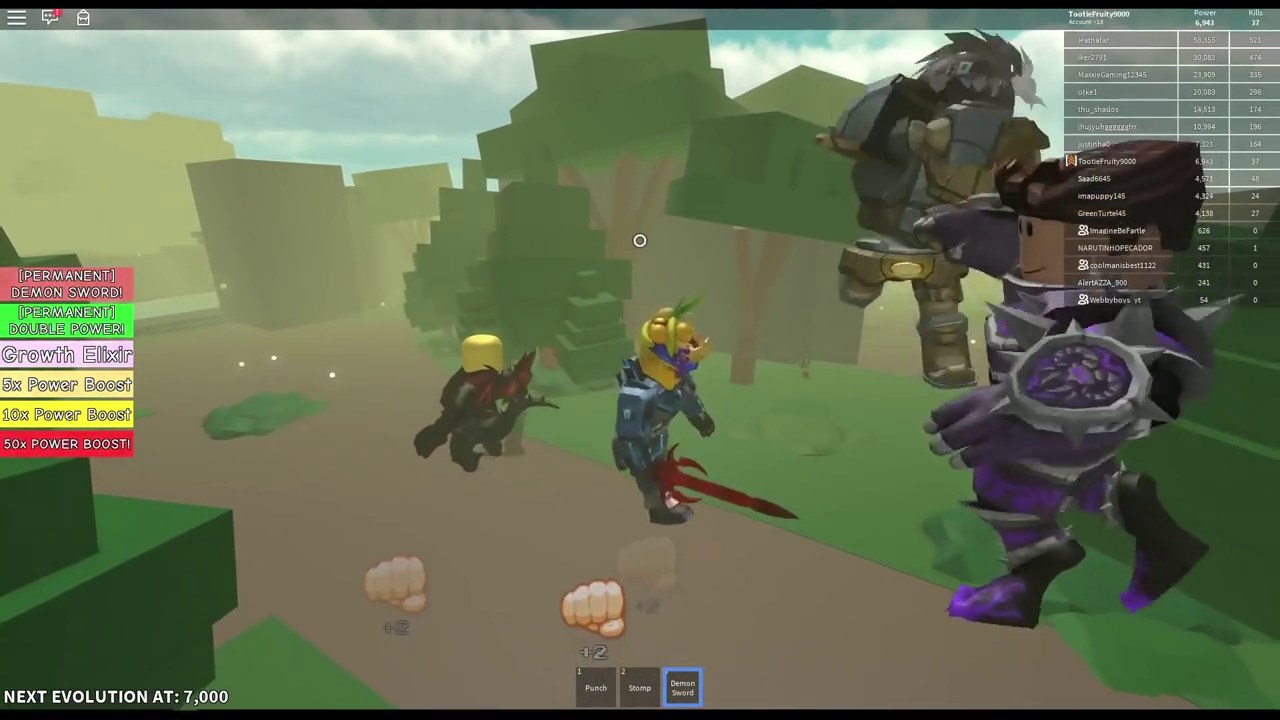
click(640, 240)
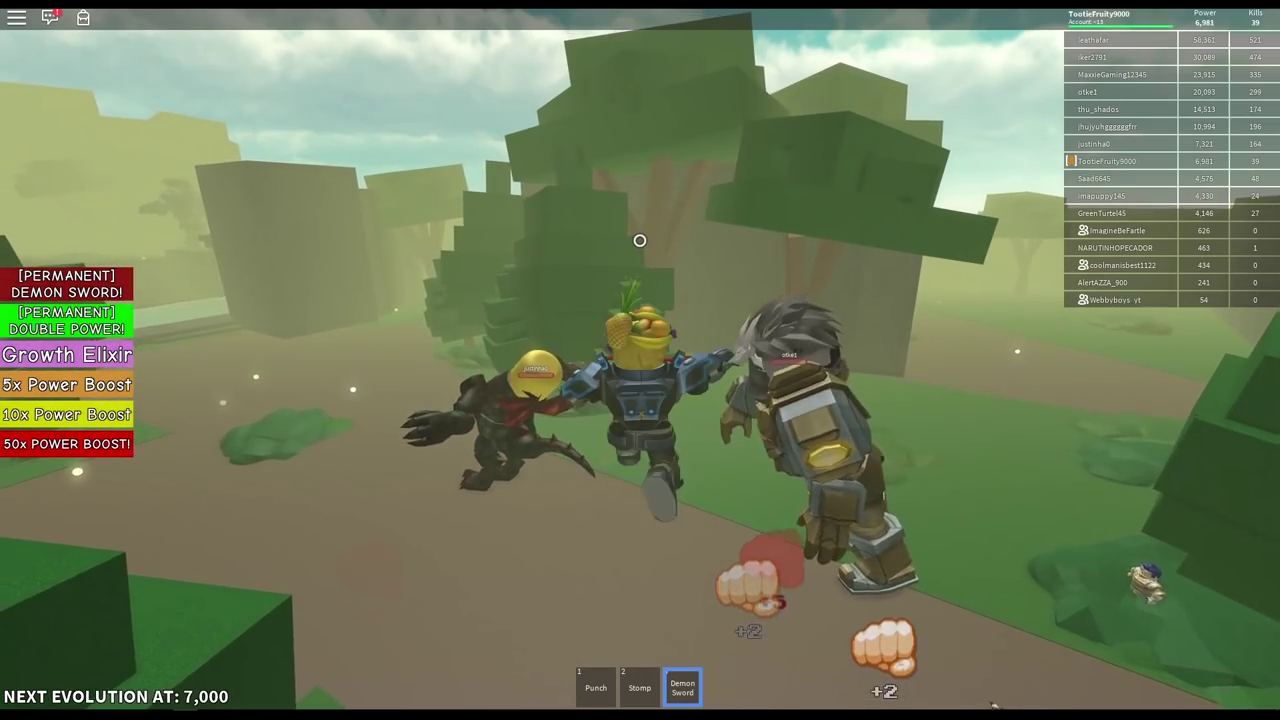
click(640, 240)
click(640, 240)
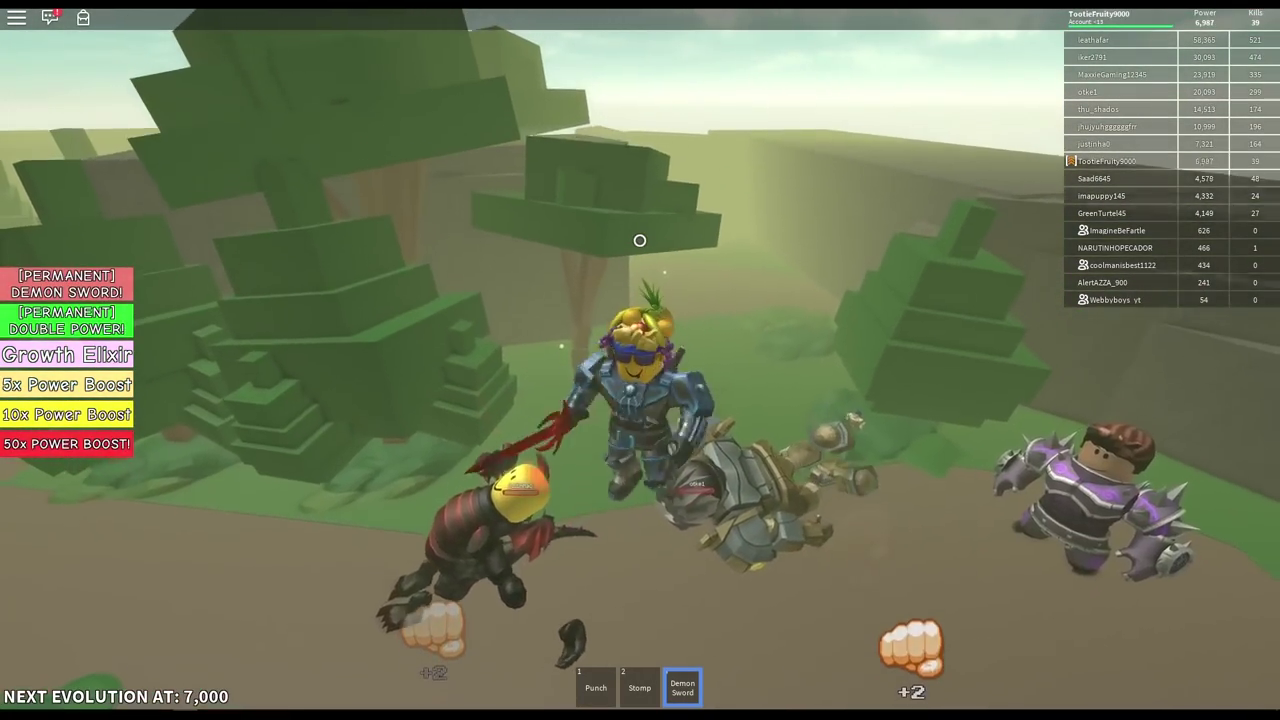
click(640, 240)
click(640, 240)
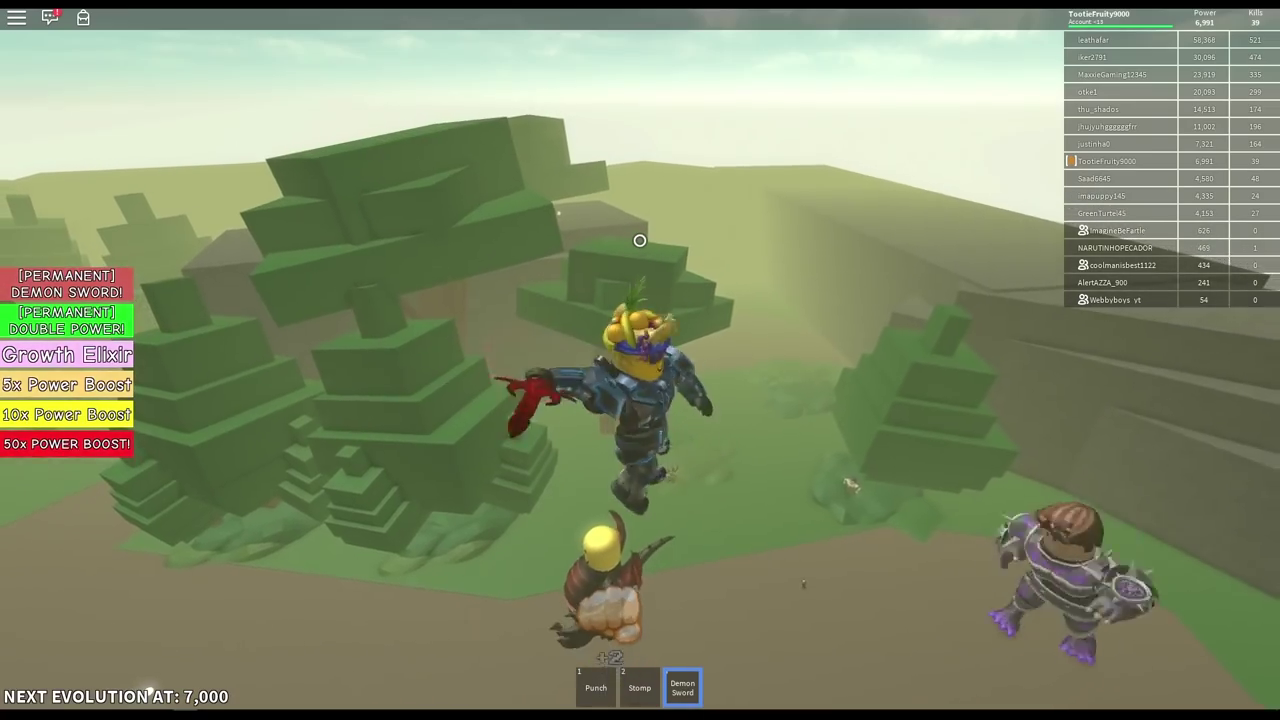
click(640, 240)
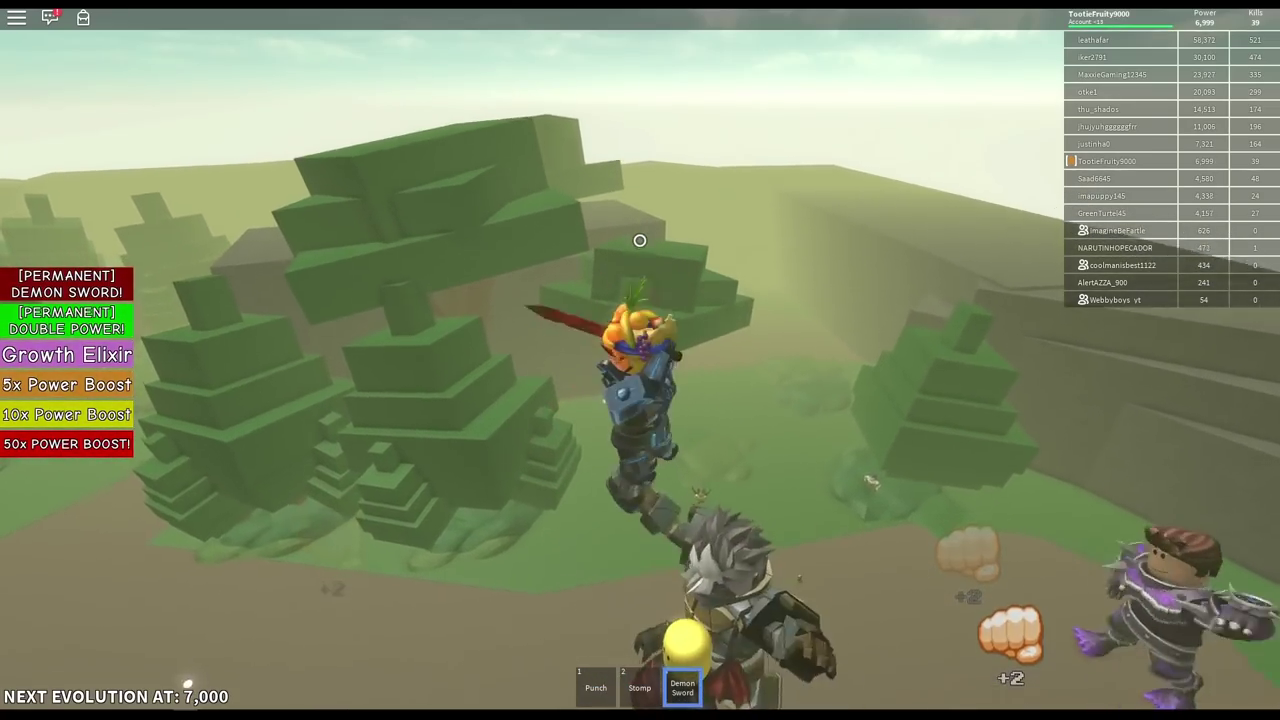
click(640, 240)
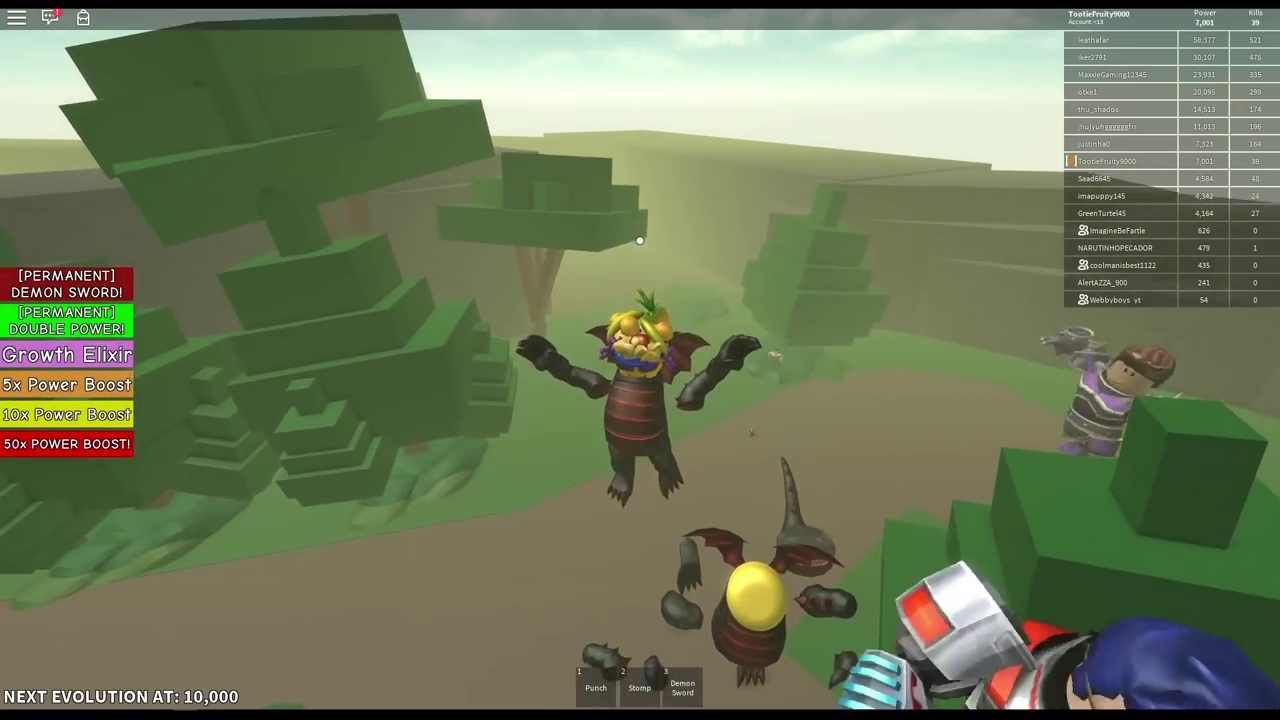
Slash the nearby dragon player and the players near the tree with the sword
click(640, 240)
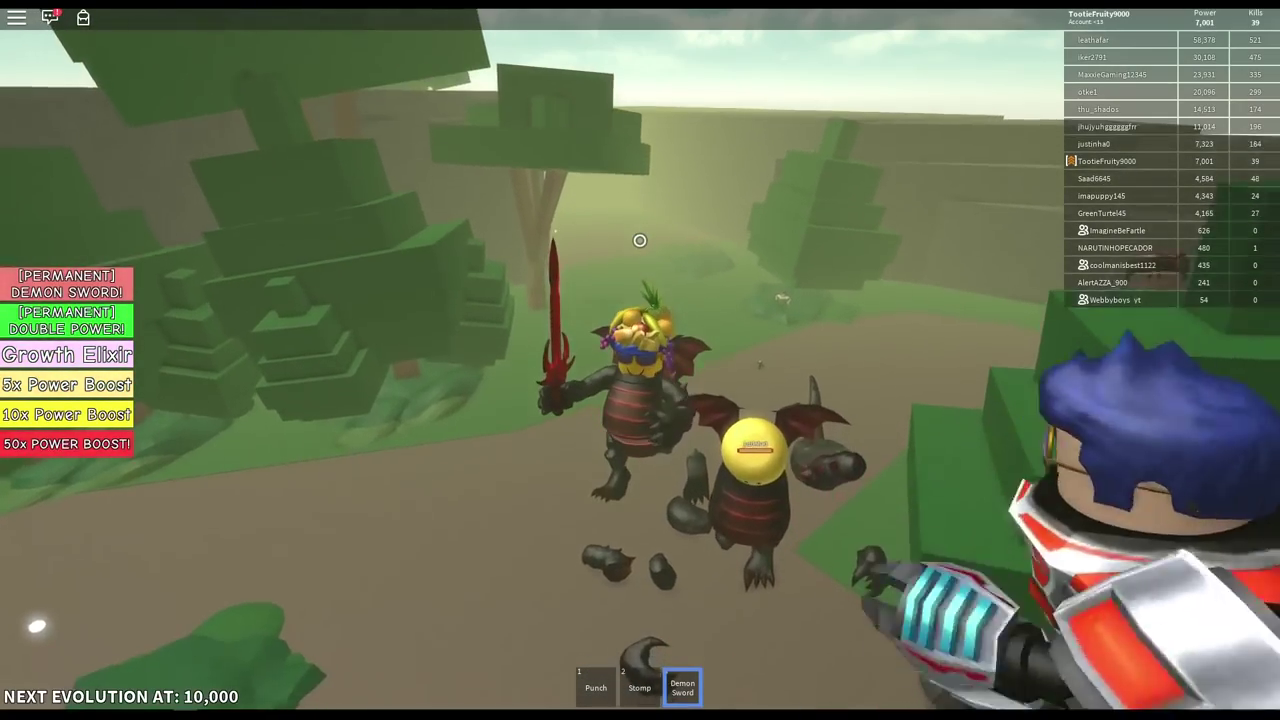
click(640, 240)
click(640, 240)
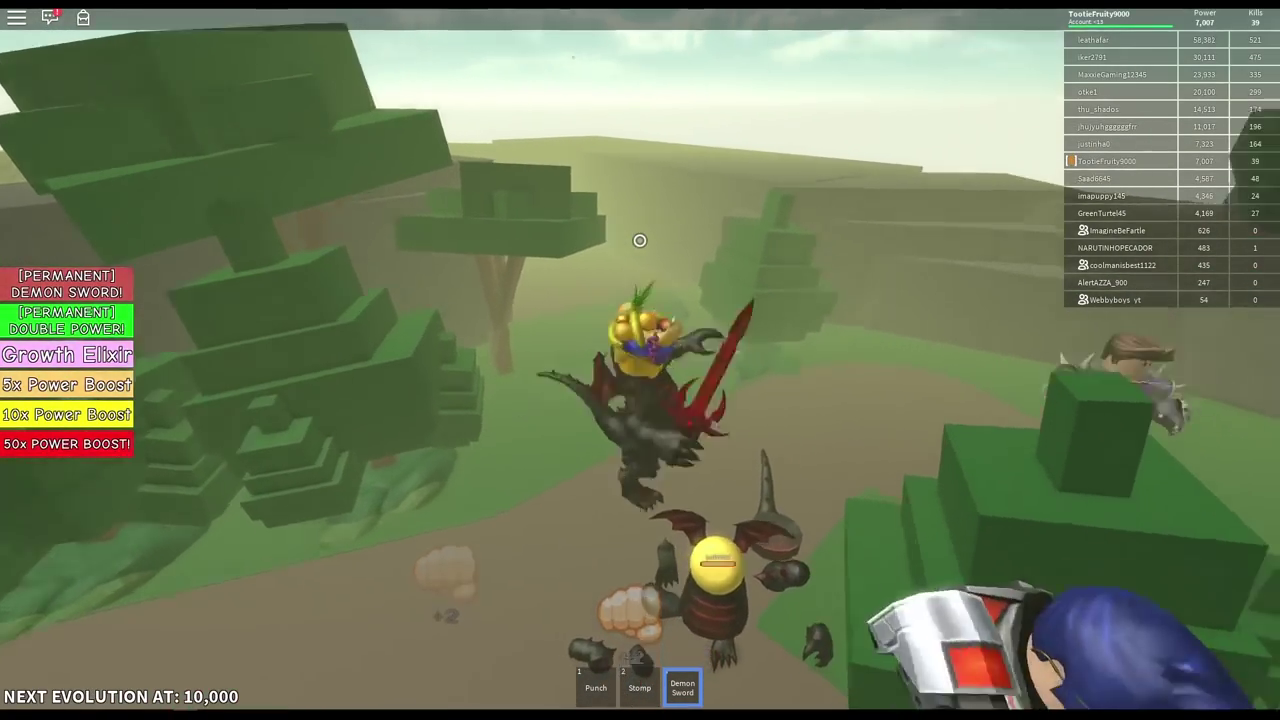
click(640, 240)
click(640, 240)
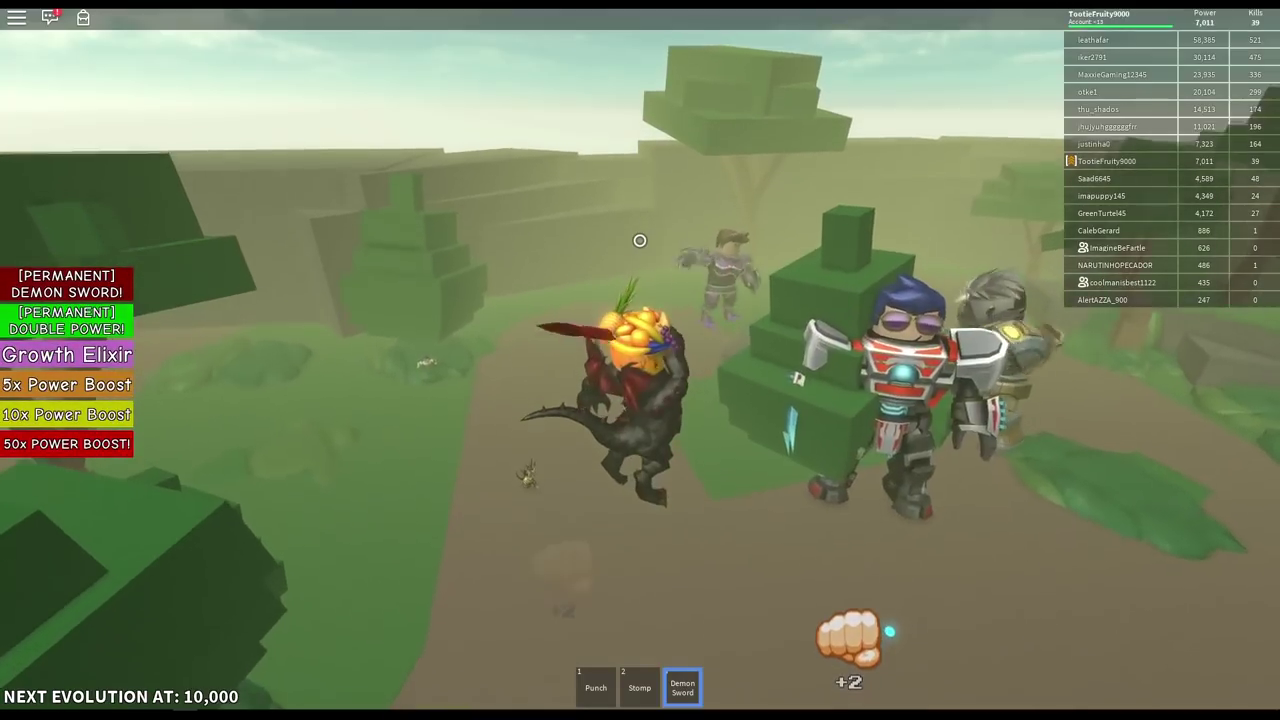
click(640, 240)
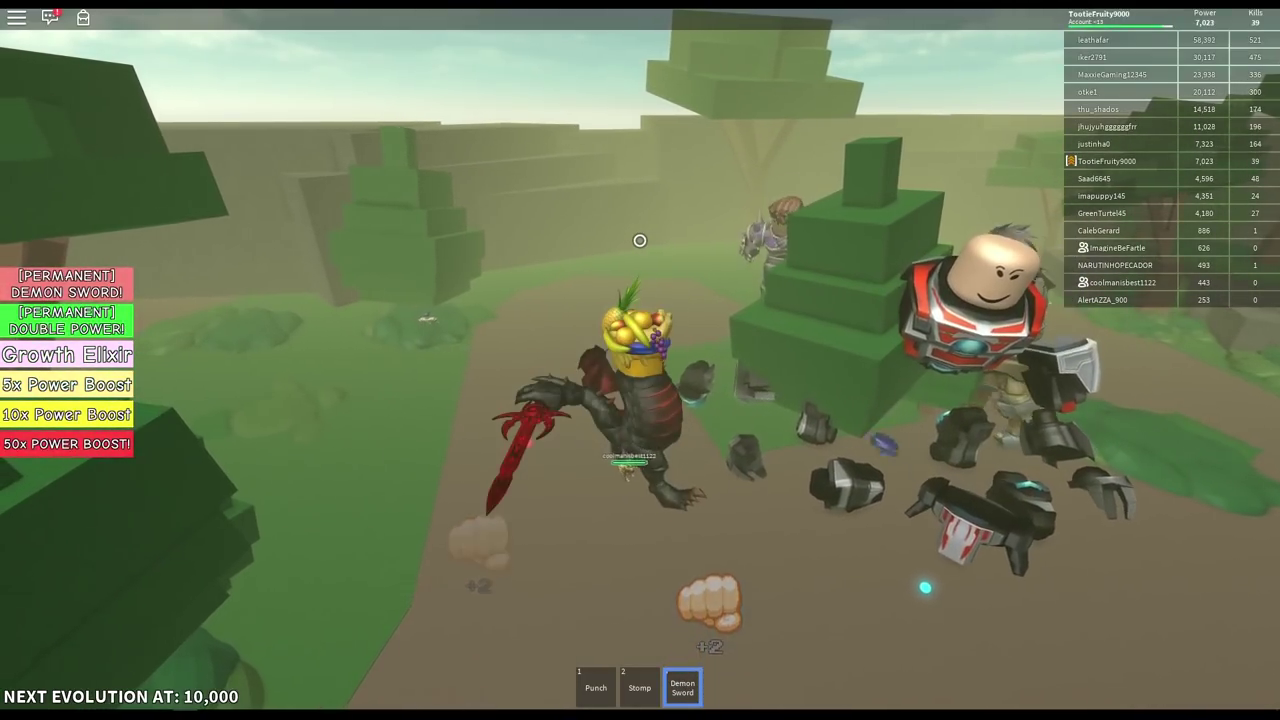
Stomp a close enemy, then re-equip the Demon Sword (3) and hit the armored player
click(640, 240)
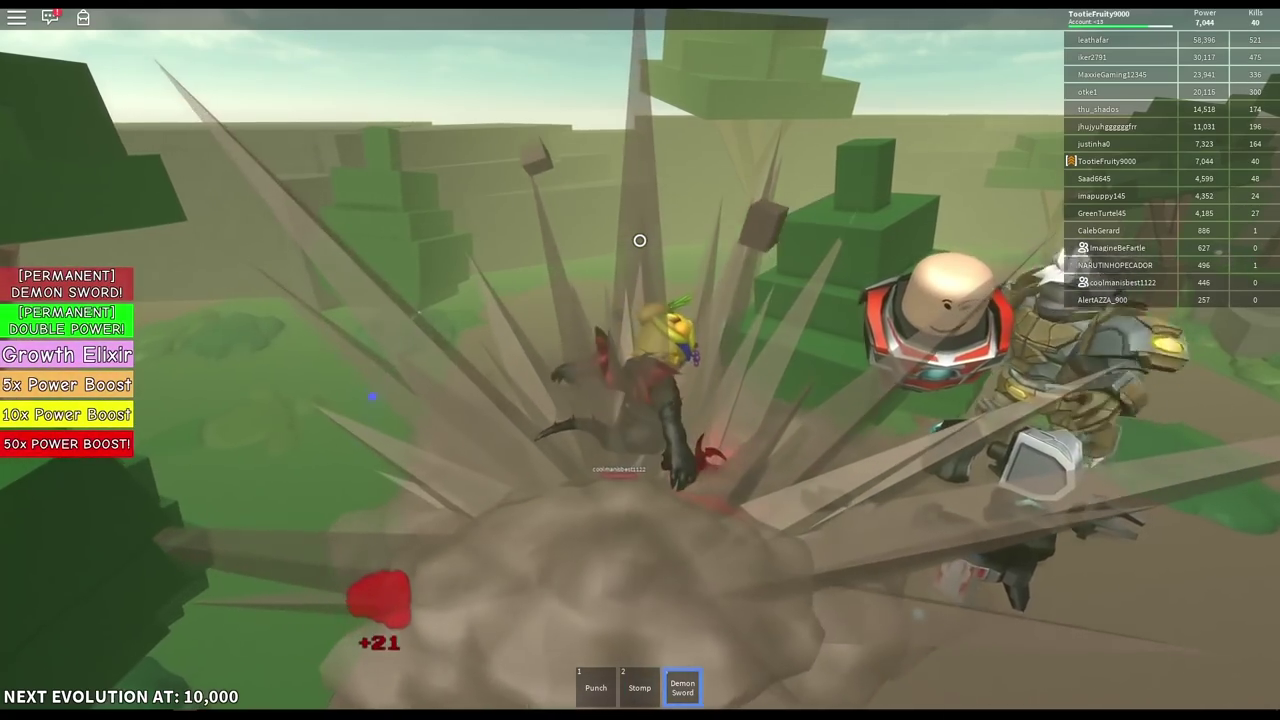
key(3)
click(640, 240)
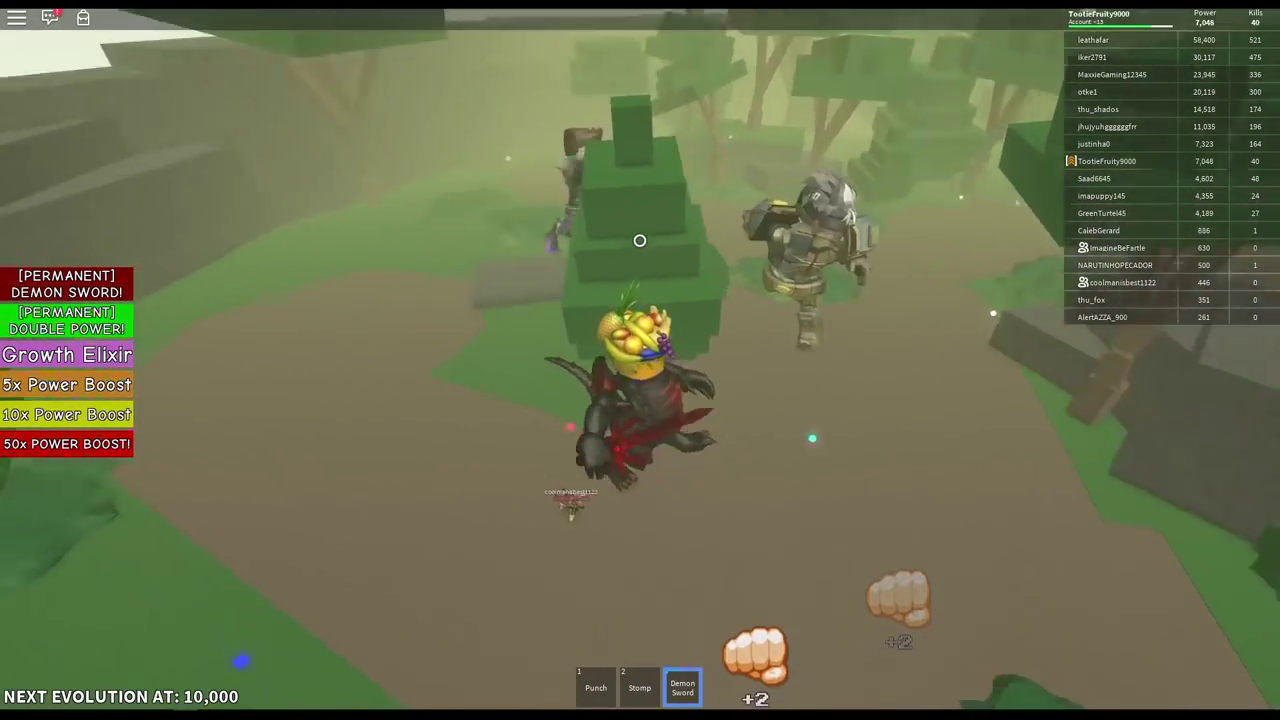
click(640, 240)
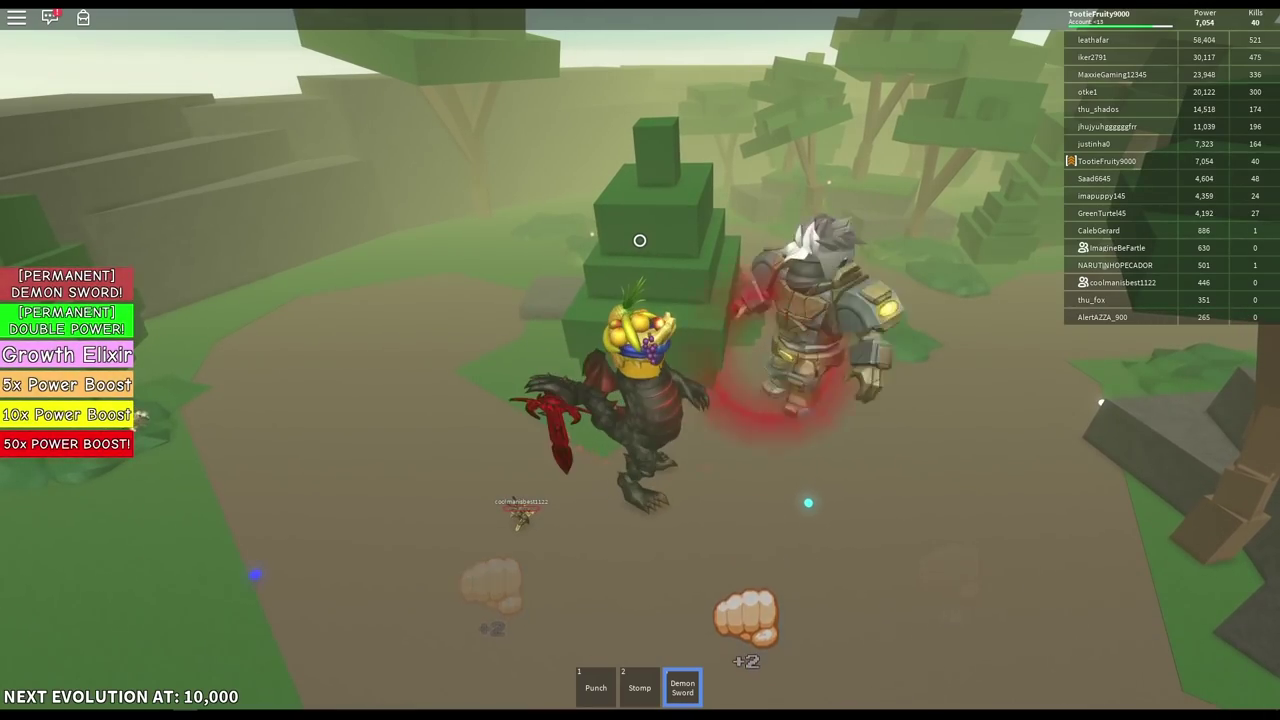
Stomp the armored player for a kill, jump, and take the Demon Sword back out
click(640, 240)
key(2)
key(space)
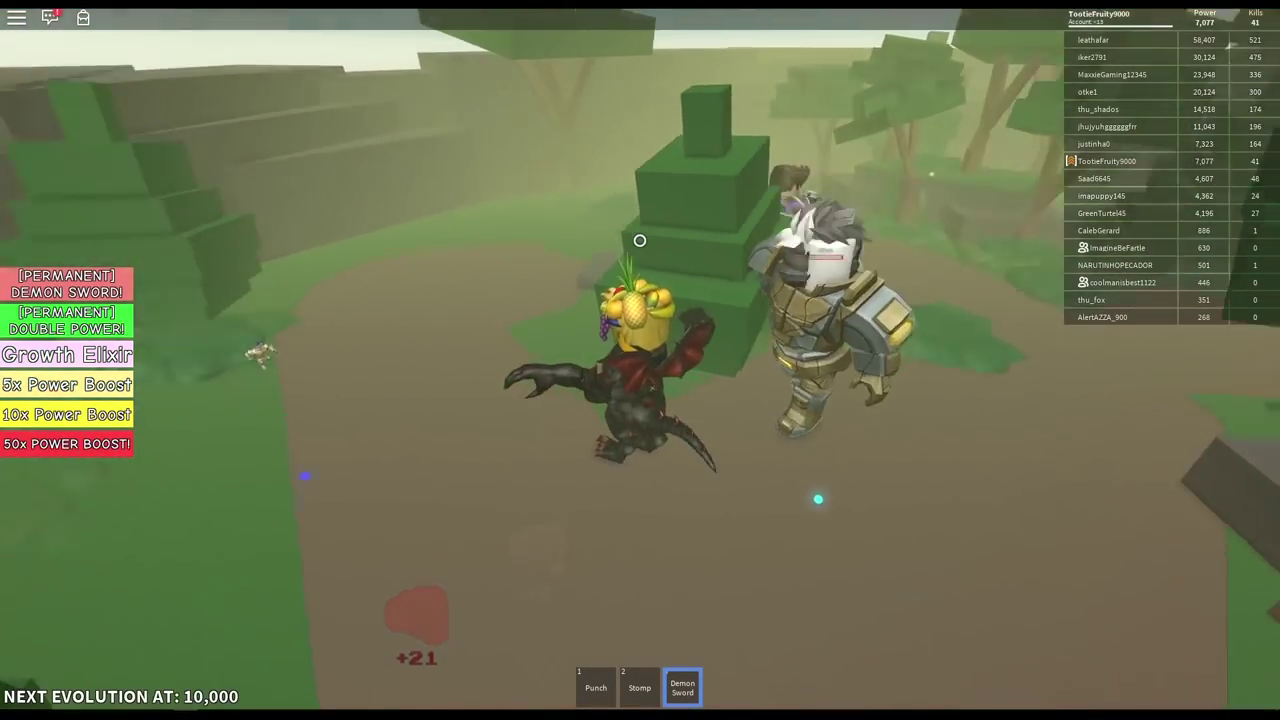
key(w)
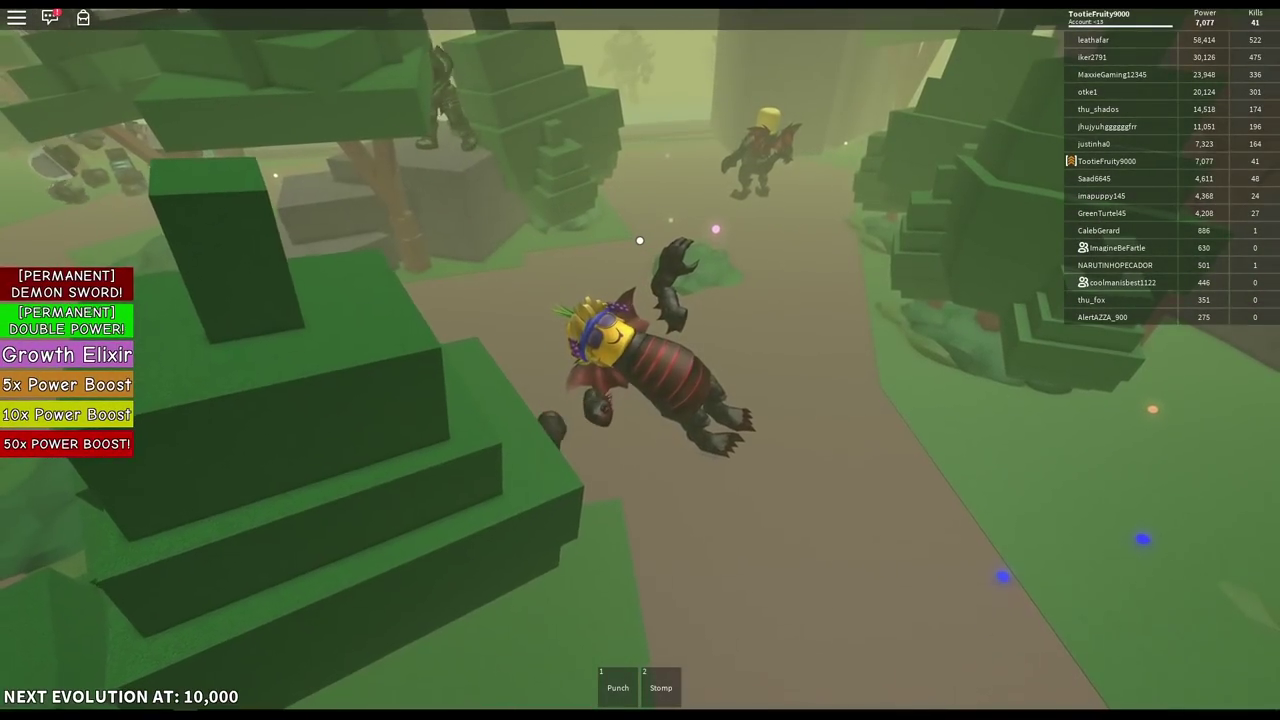
scroll(640, 240, up, 5)
key(3)
scroll(640, 240, down, 5)
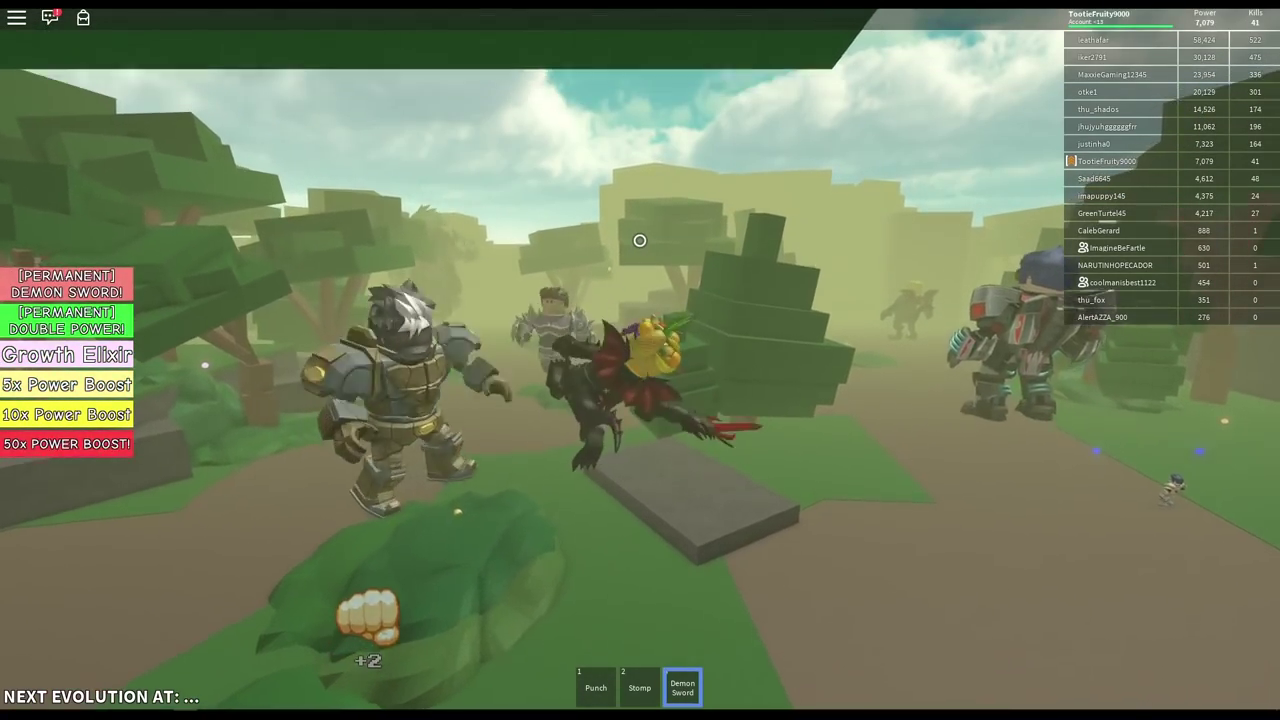
Swing the sword at nearby players and the armored player, then put it away
click(640, 240)
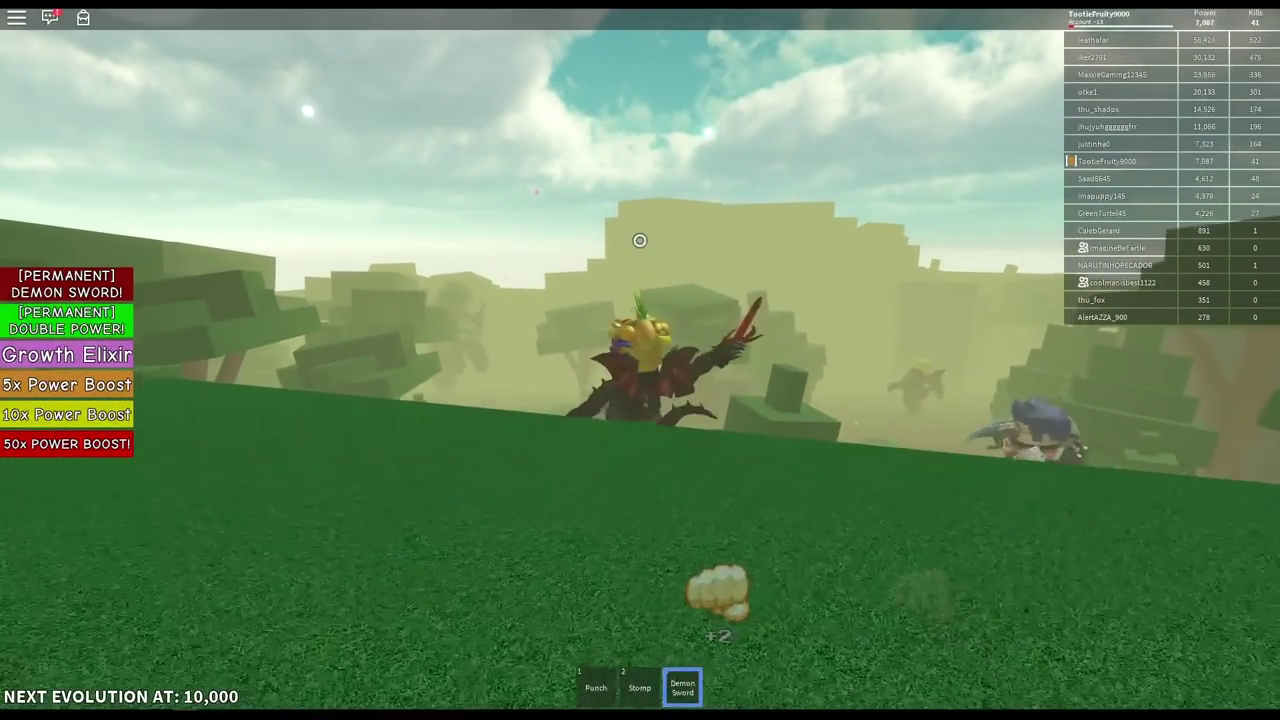
click(640, 240)
key(3)
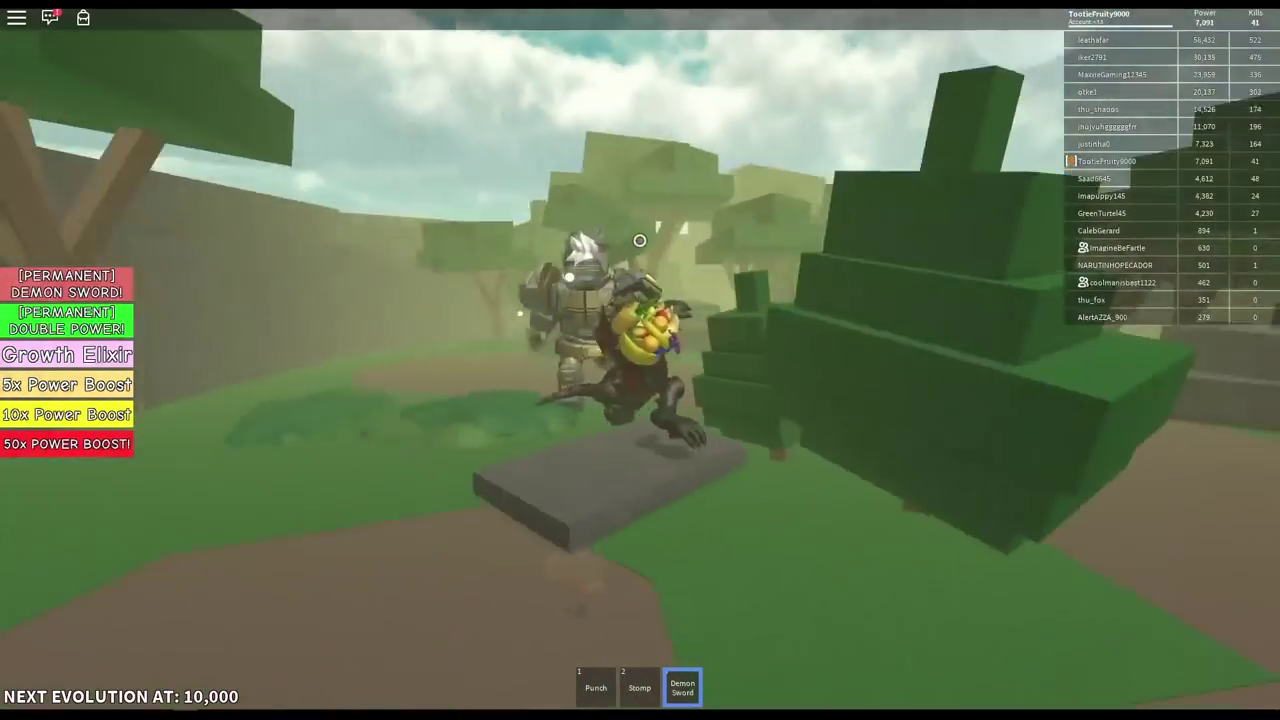